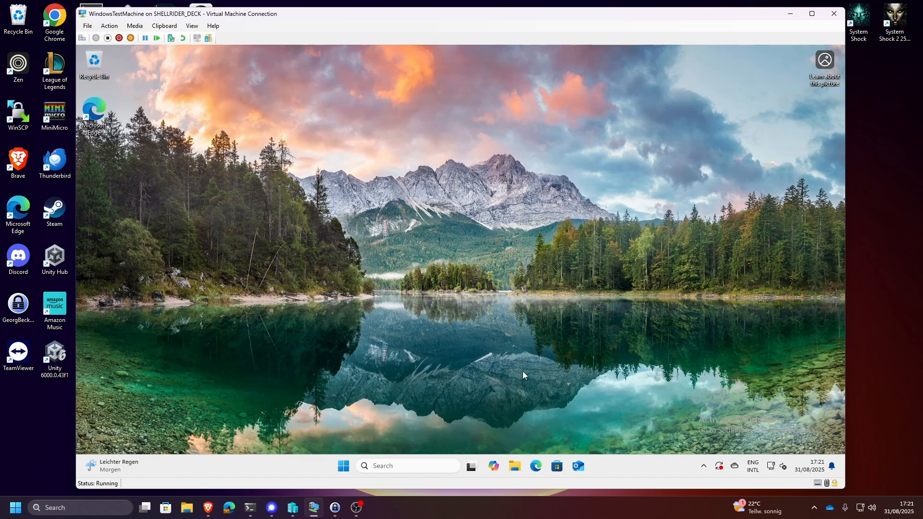
# - Create a new text document on the virtual machine's desktop, keeping its default name
pyautogui.rightClick(380, 300)
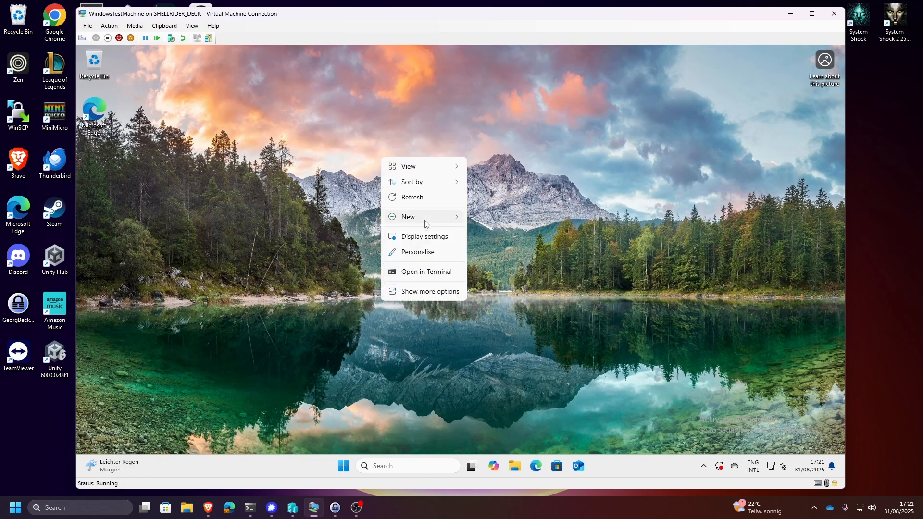
pyautogui.moveTo(425, 224)
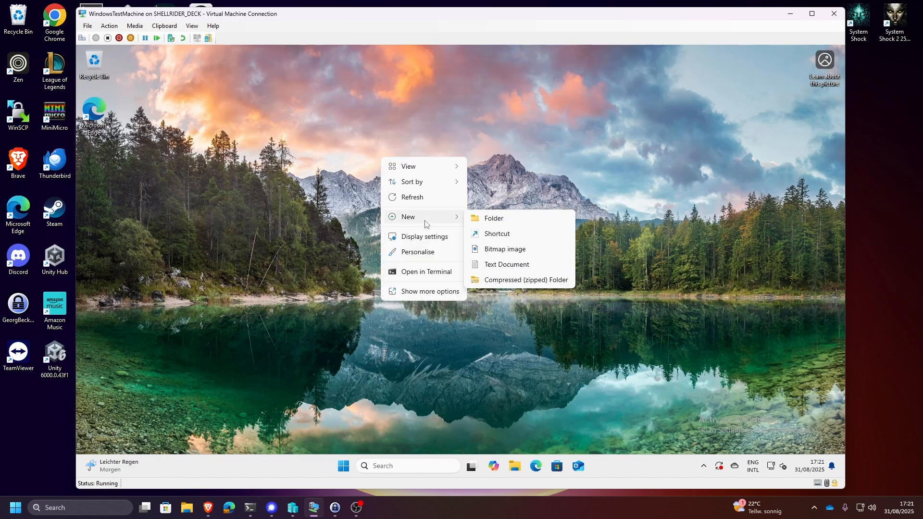
pyautogui.click(532, 264)
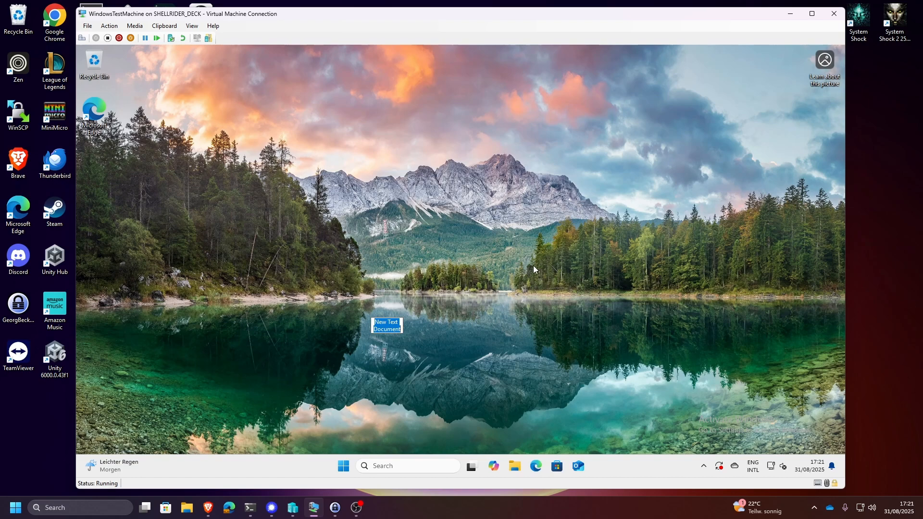
pyautogui.click(475, 285)
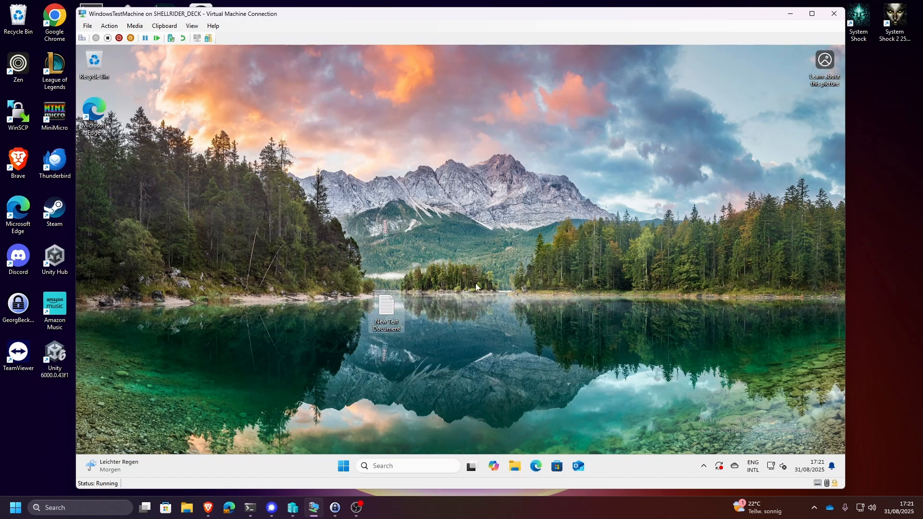
# - View the new text document in Notepad, then close it and delete the file from the desktop
pyautogui.doubleClick(385, 310)
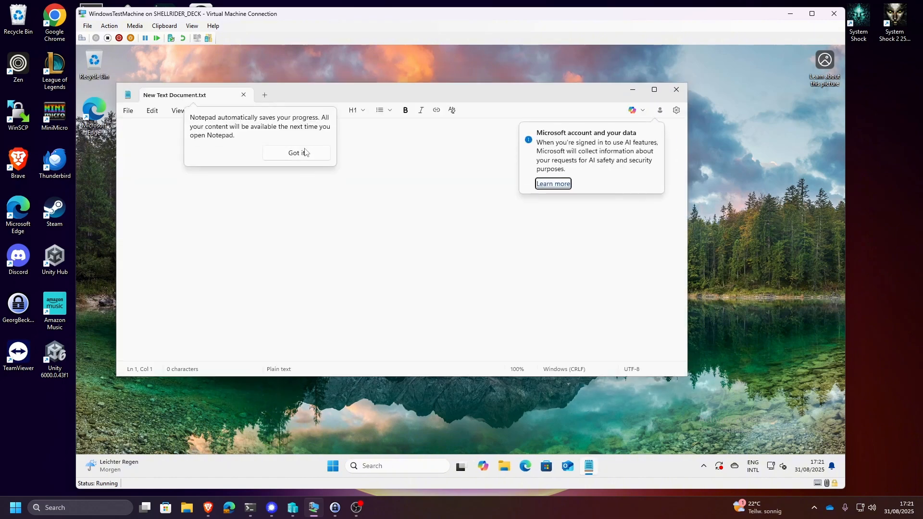
pyautogui.click(297, 153)
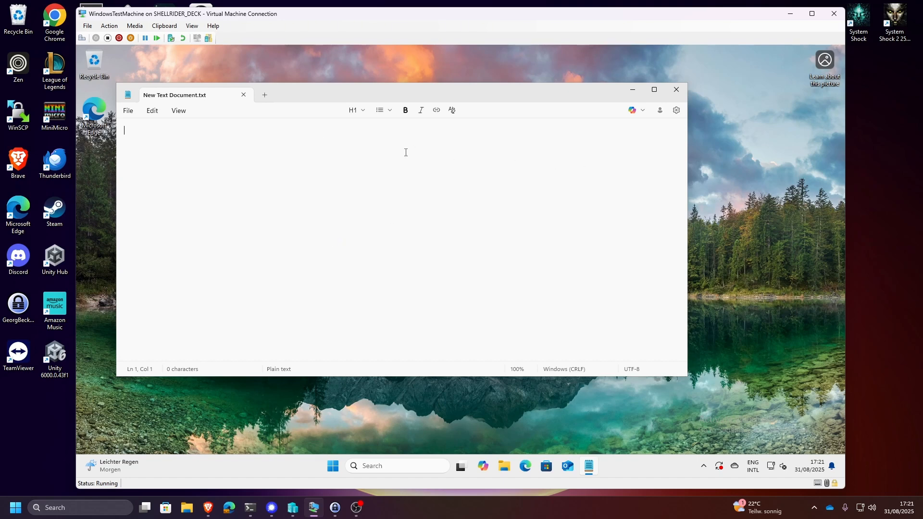
pyautogui.click(673, 87)
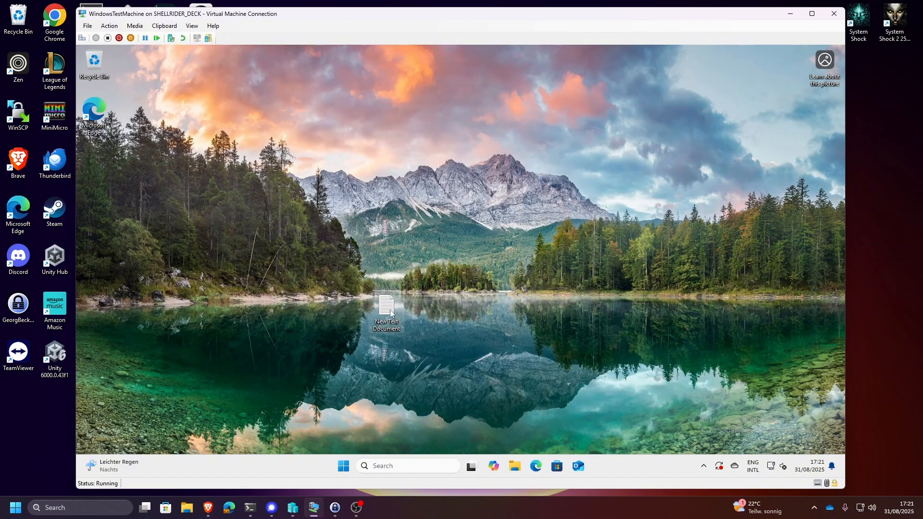
pyautogui.press('Delete')
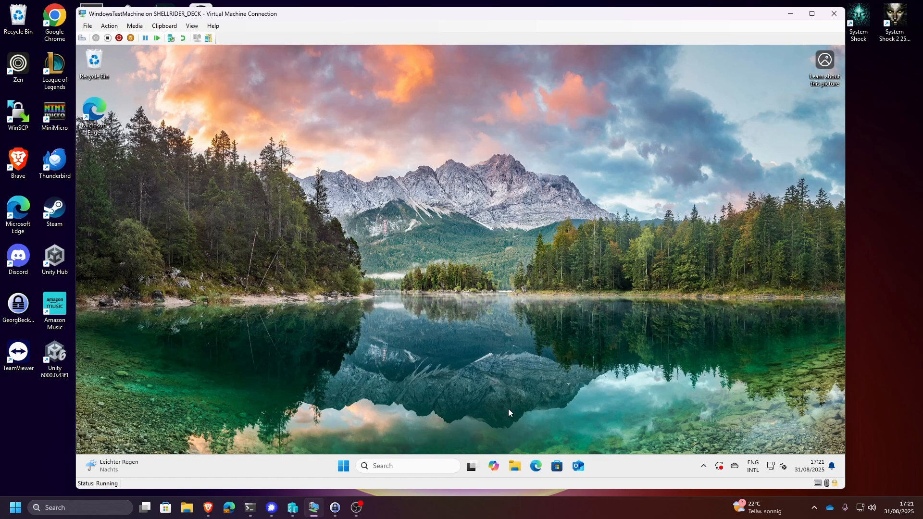
# - In the virtual machine's Microsoft Edge, accept the start page's cookie notice and search the web for Visual Studio Code
pyautogui.click(536, 467)
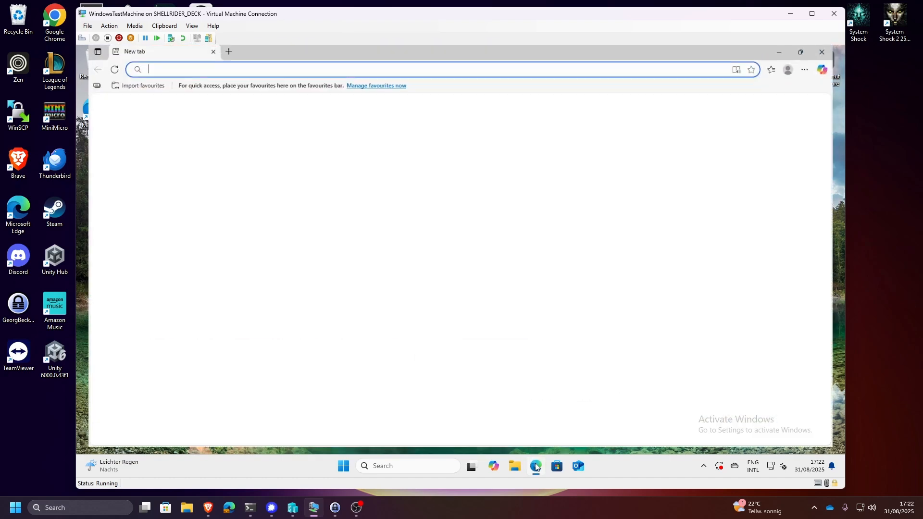
pyautogui.click(768, 377)
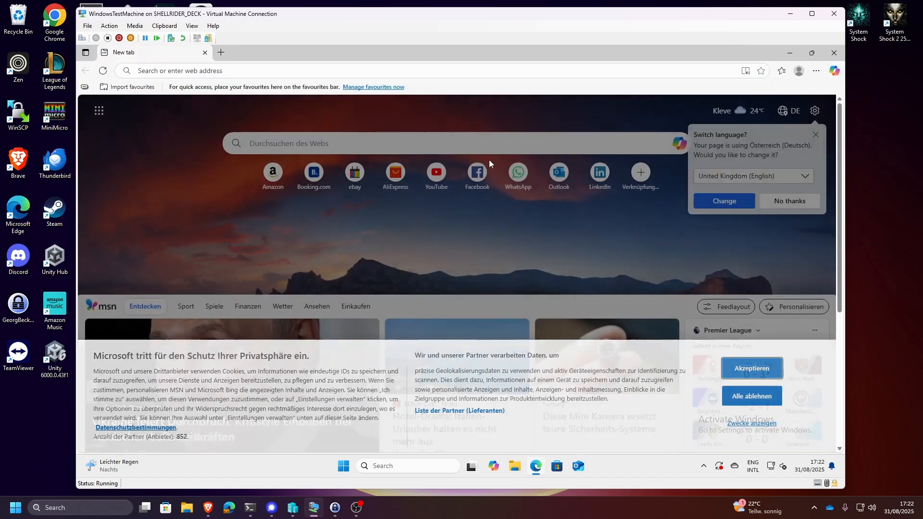
pyautogui.click(237, 68)
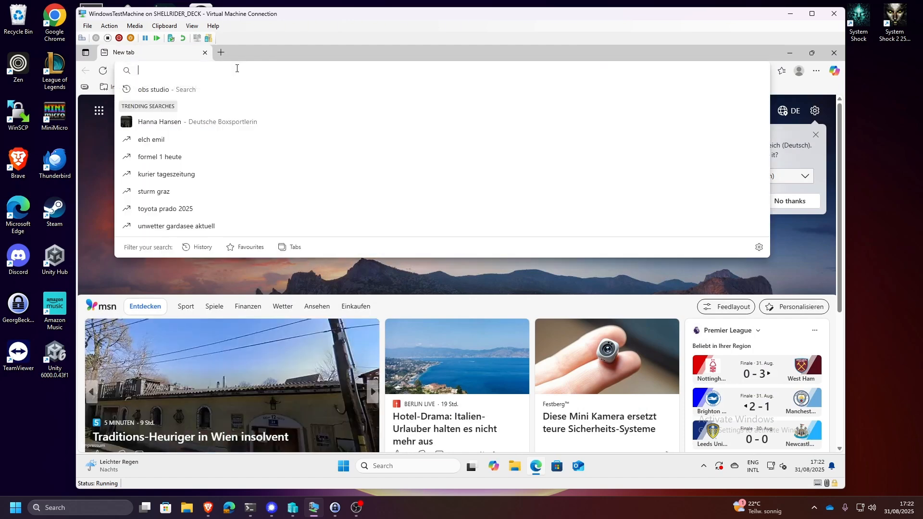
pyautogui.write('visu')
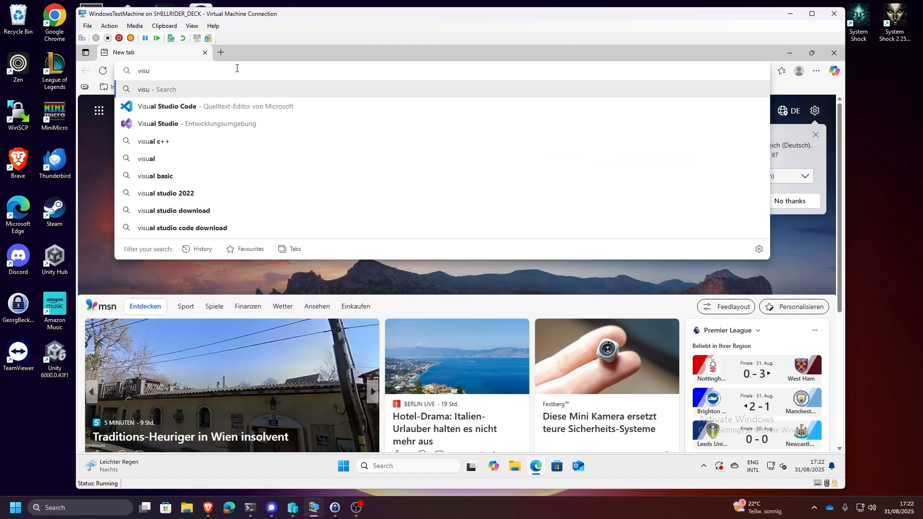
pyautogui.click(253, 103)
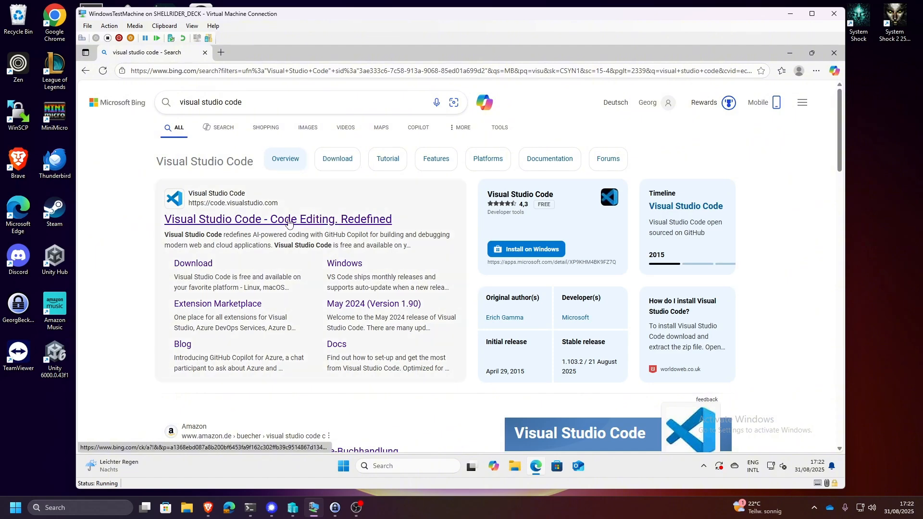
# - Download the Windows installer from the official Visual Studio Code website
pyautogui.click(288, 222)
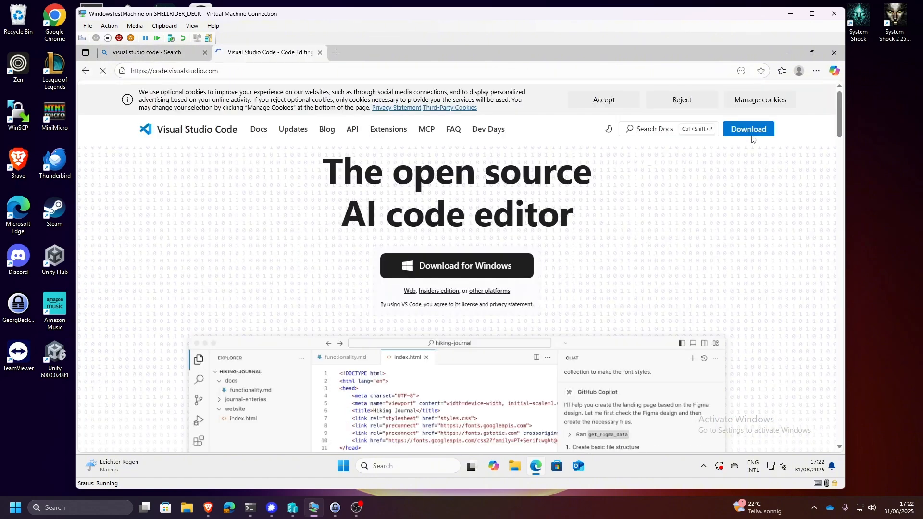
pyautogui.click(755, 135)
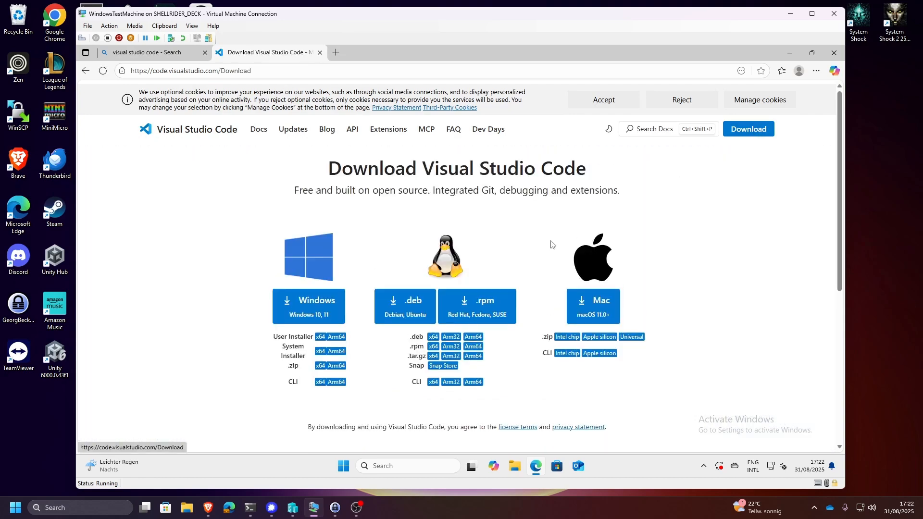
pyautogui.click(326, 304)
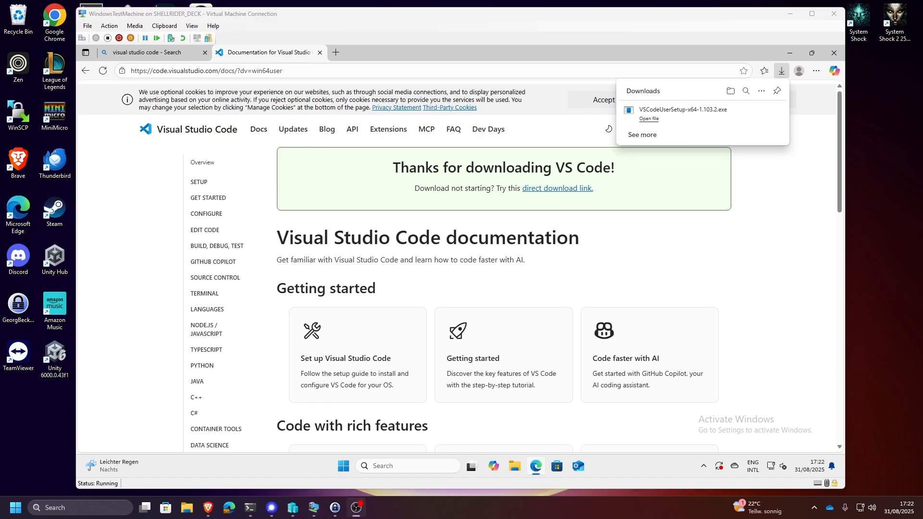
# - Run the downloaded VS Code setup, accept the licence agreement and install with the default folder and tasks
pyautogui.click(647, 121)
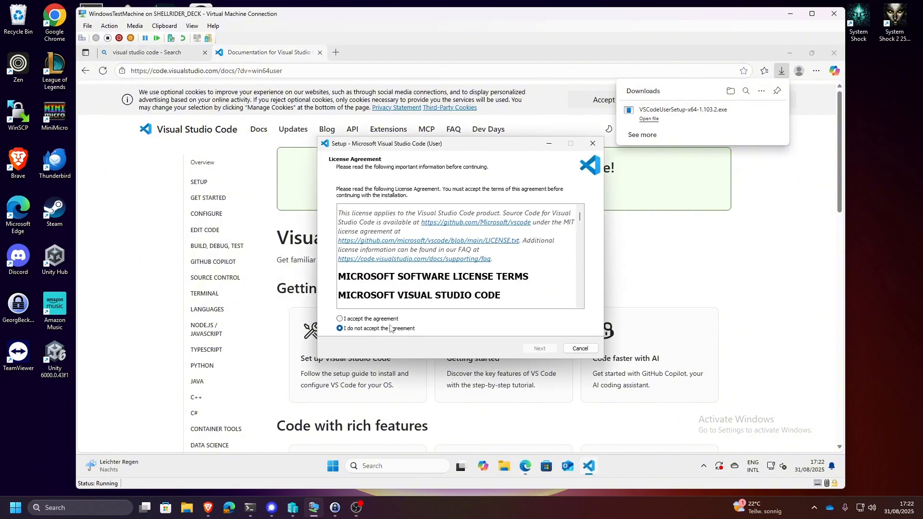
pyautogui.click(391, 318)
pyautogui.click(540, 349)
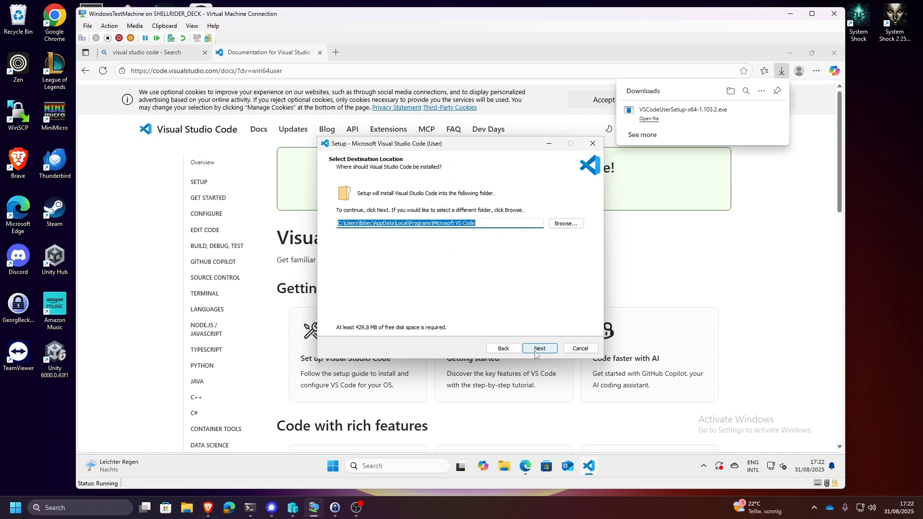
pyautogui.click(535, 352)
pyautogui.click(535, 352)
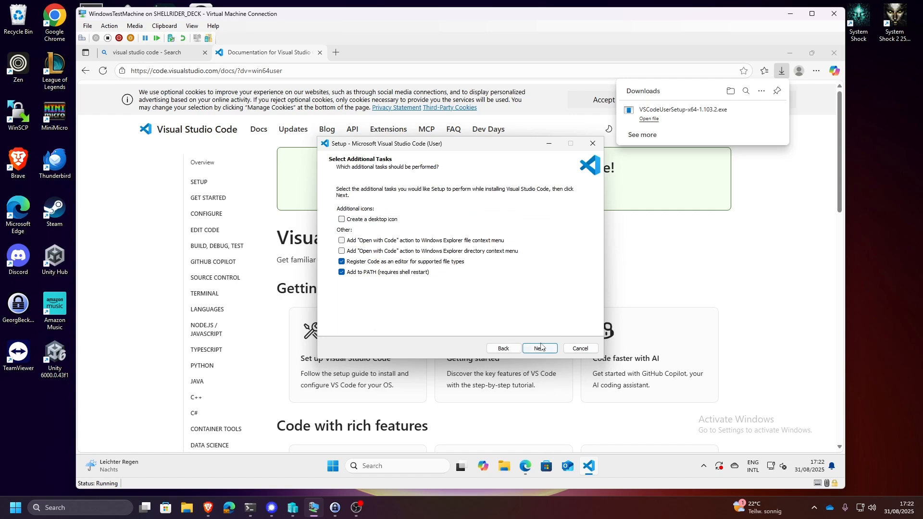
pyautogui.click(540, 347)
pyautogui.click(542, 349)
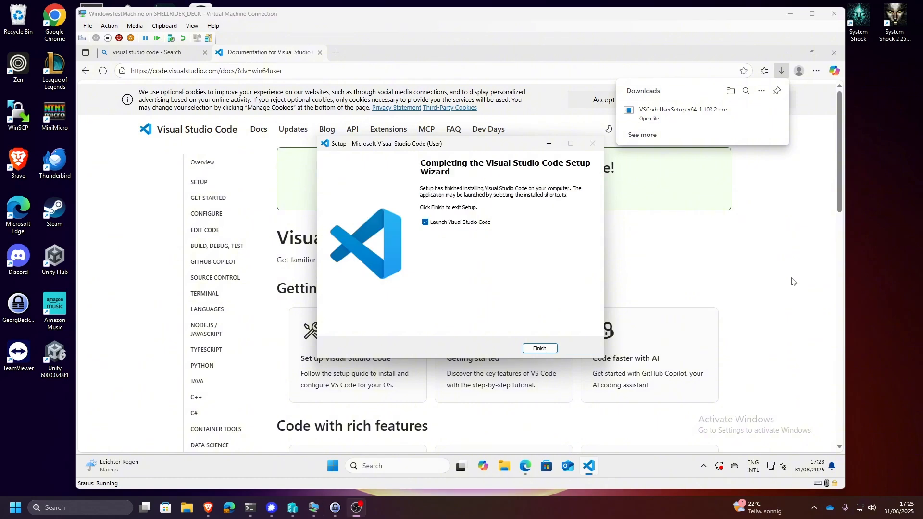
# - Finish the setup with Visual Studio Code set to launch, and close the Edge browser window
pyautogui.click(539, 349)
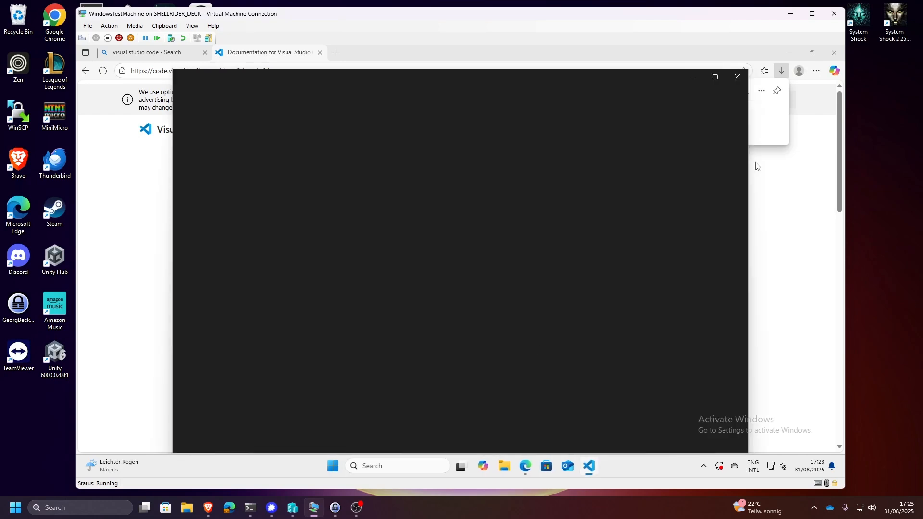
pyautogui.click(835, 53)
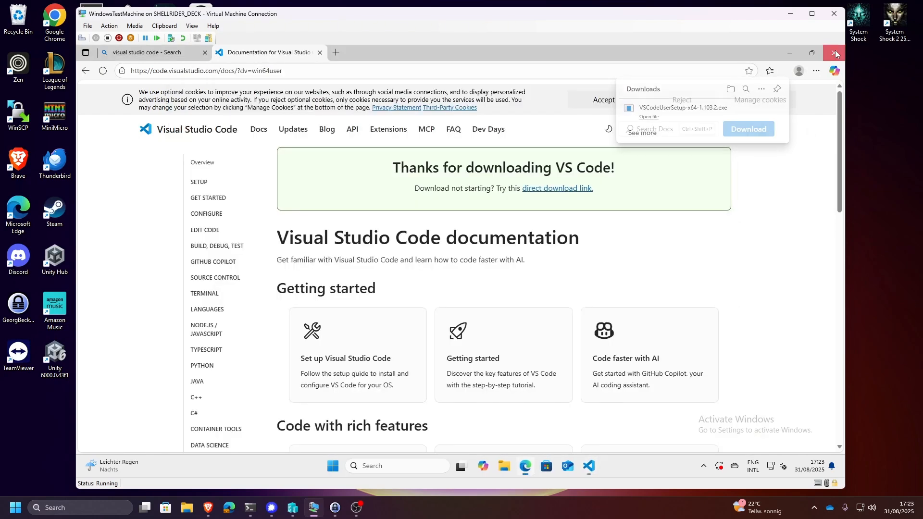
pyautogui.click(835, 53)
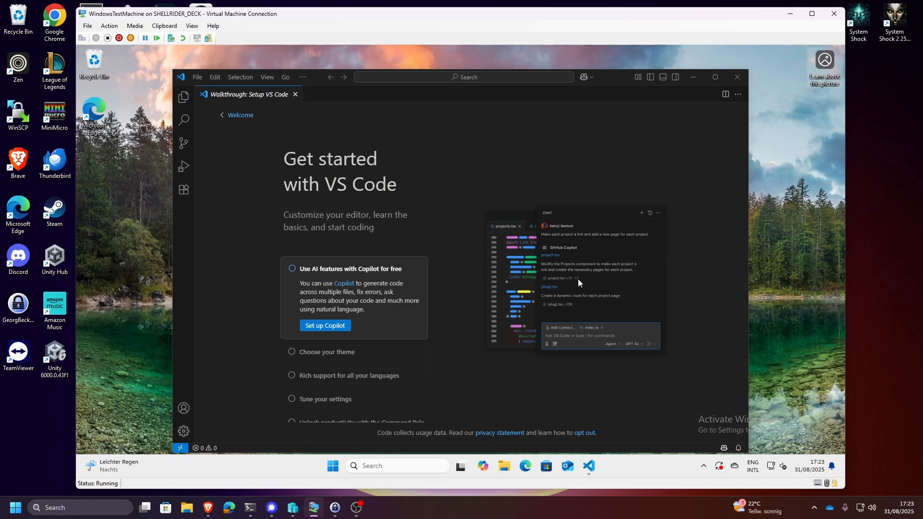
# - Maximise the Visual Studio Code window and set the colour theme to Light Modern in the setup walkthrough
pyautogui.click(719, 79)
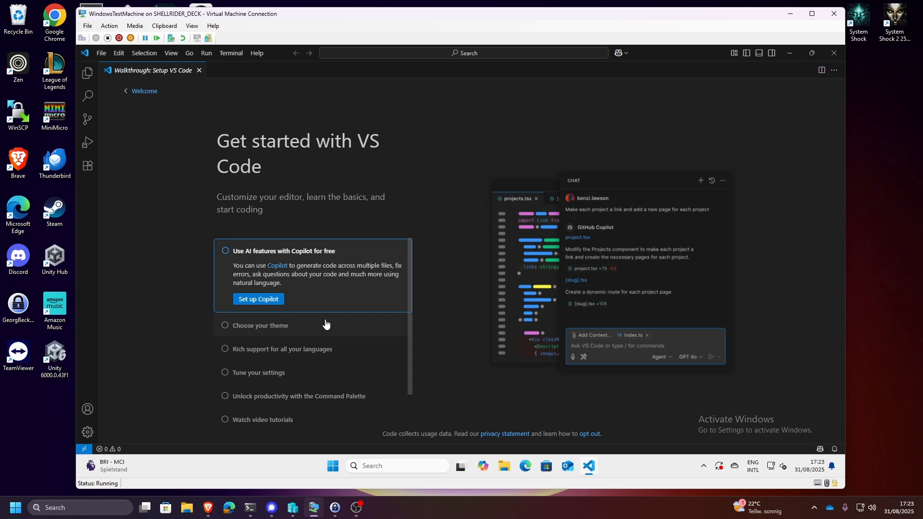
pyautogui.click(310, 332)
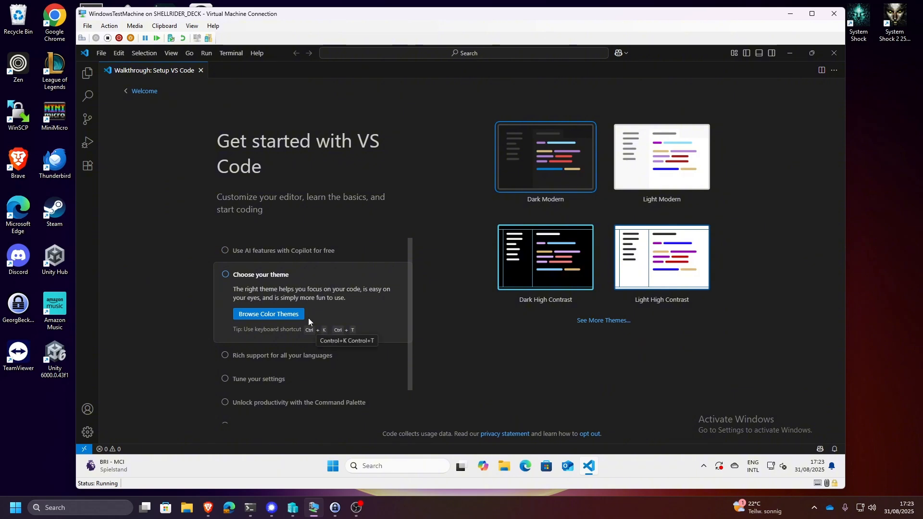
pyautogui.click(668, 173)
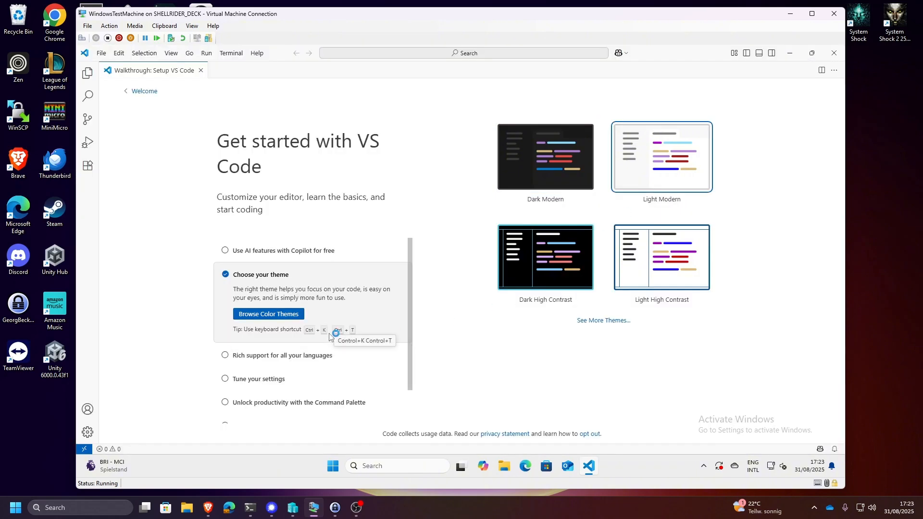
# - Advance the walkthrough to Learn the Fundamentals and open the installation page offered by its Install Git item
pyautogui.scroll(-1, 290, 362)
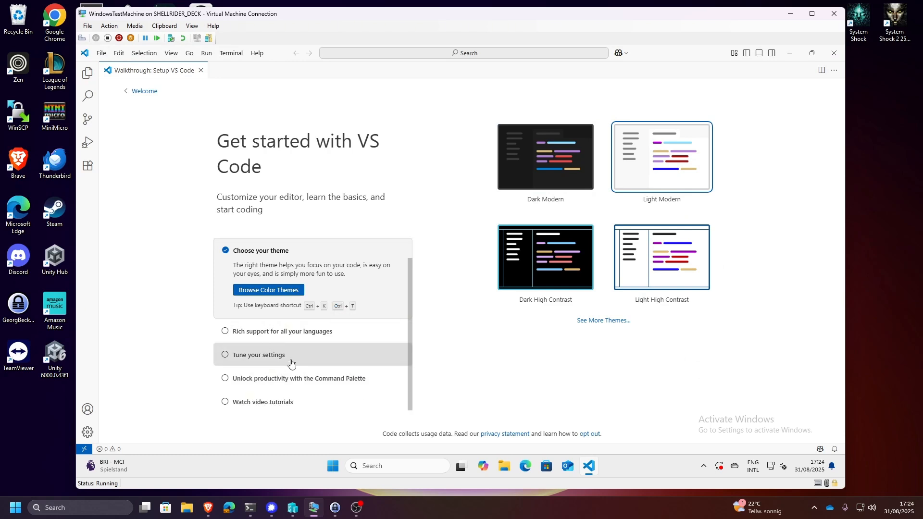
pyautogui.scroll(-1, 291, 364)
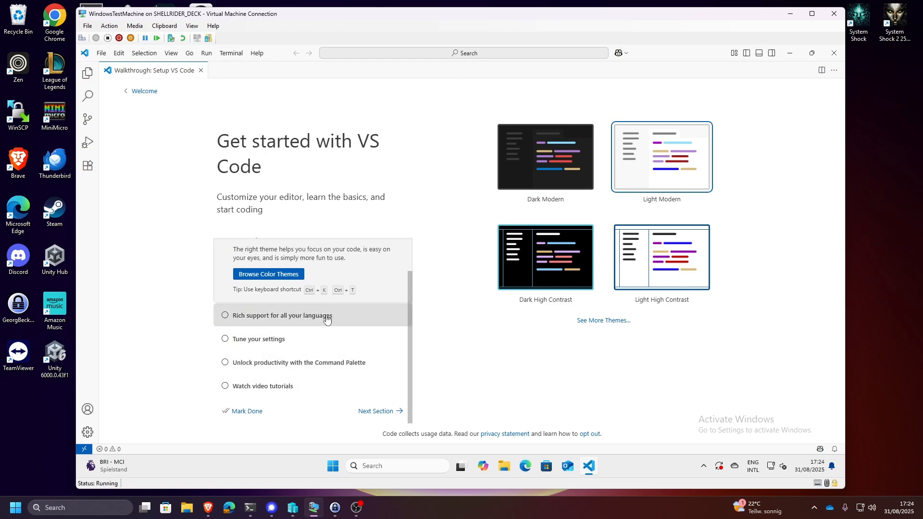
pyautogui.click(373, 414)
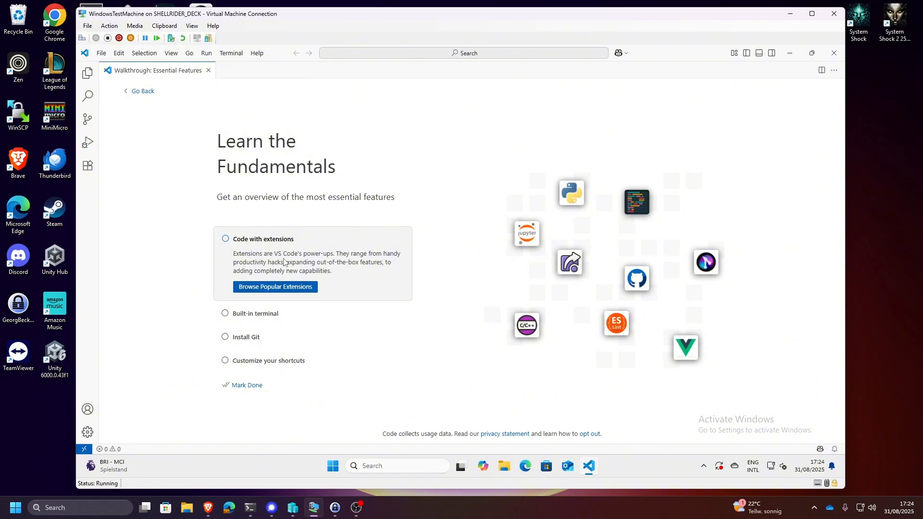
pyautogui.click(261, 343)
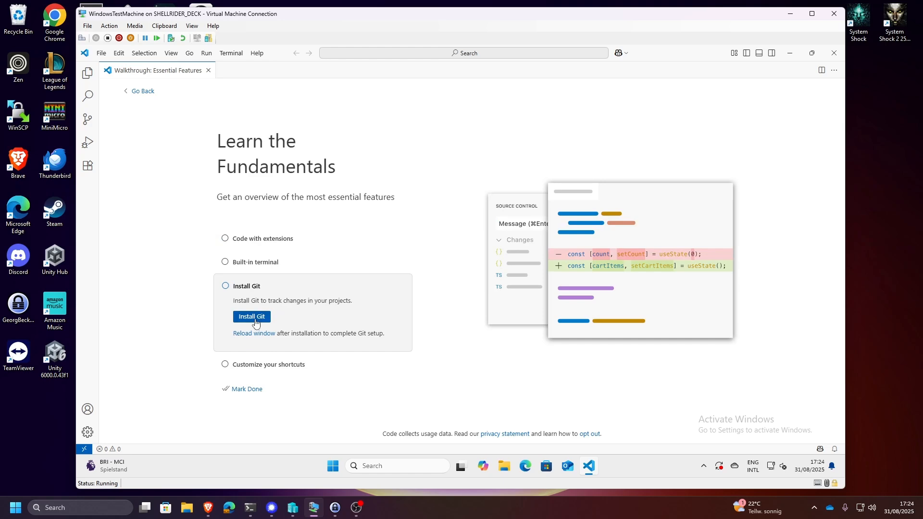
pyautogui.click(257, 320)
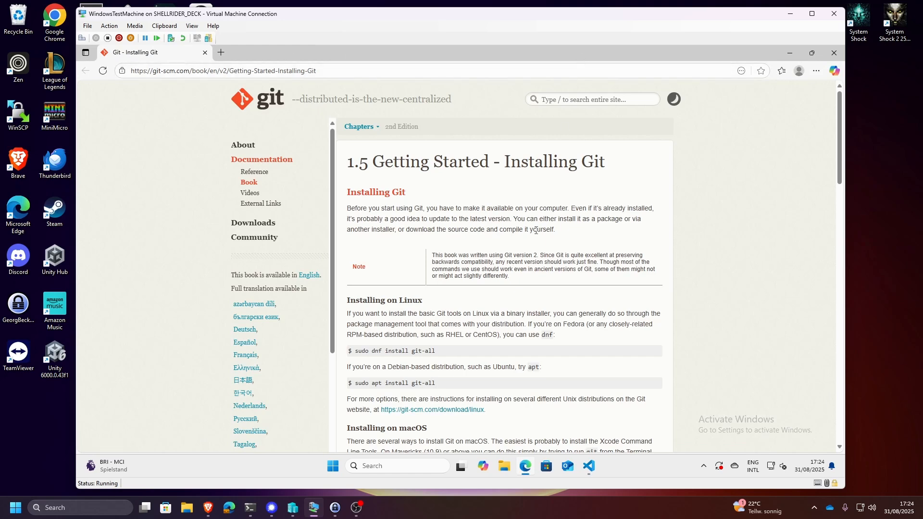
# - Open the Git for Windows download page linked in the guide's Installing on Windows section
pyautogui.scroll(-8, 504, 329)
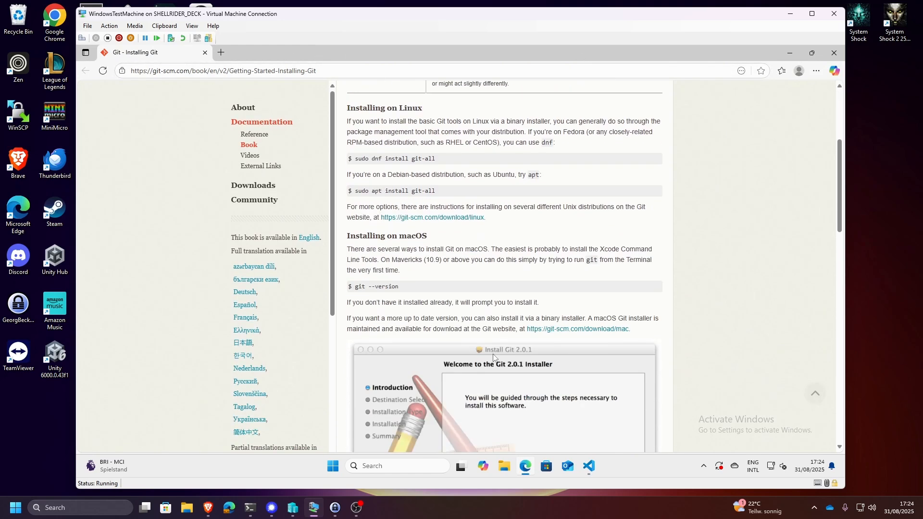
pyautogui.scroll(-3, 503, 252)
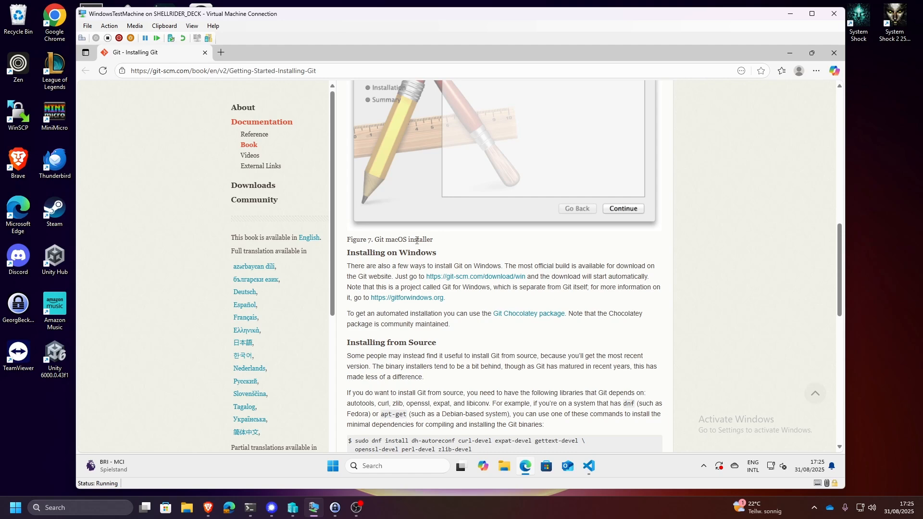
pyautogui.click(465, 277)
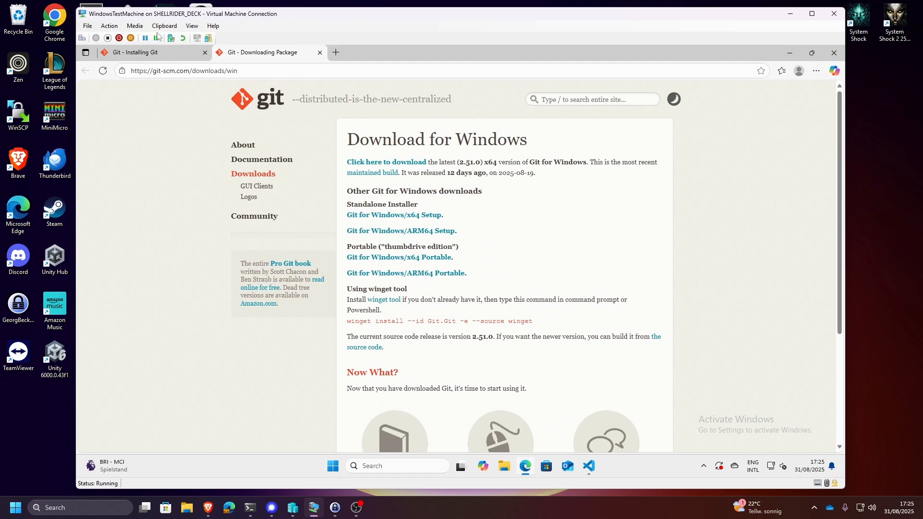
pyautogui.click(139, 55)
pyautogui.click(259, 54)
pyautogui.click(153, 54)
pyautogui.scroll(-2, 435, 306)
pyautogui.scroll(3, 434, 306)
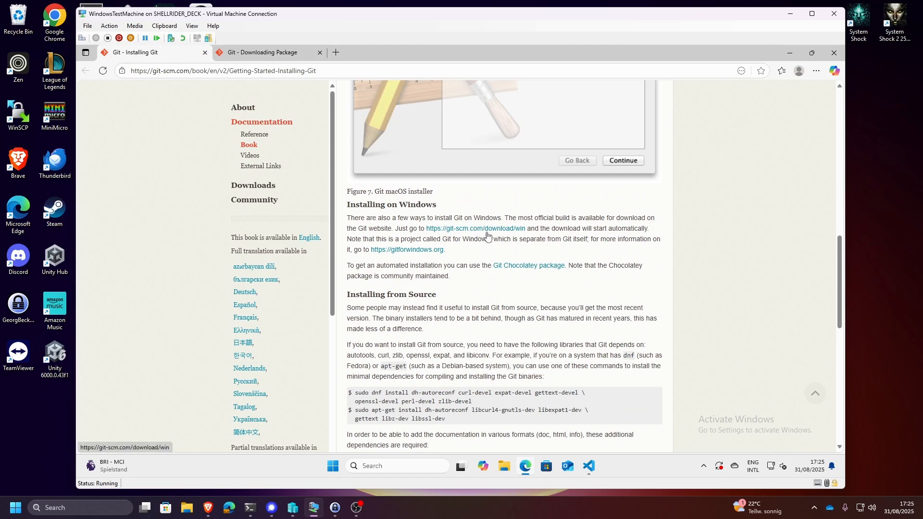
pyautogui.click(441, 228)
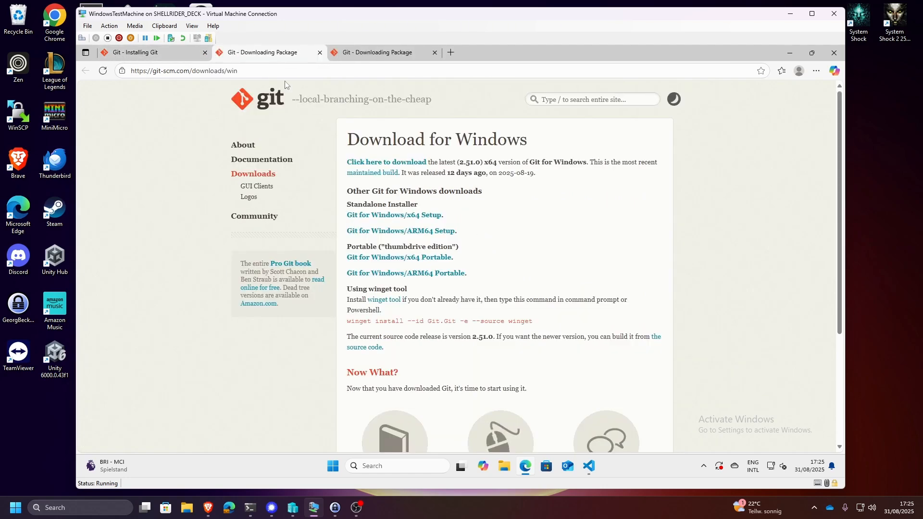
pyautogui.click(434, 53)
# - Download the latest x64 Git for Windows installer, run it, and allow it to make changes to the device
pyautogui.click(393, 165)
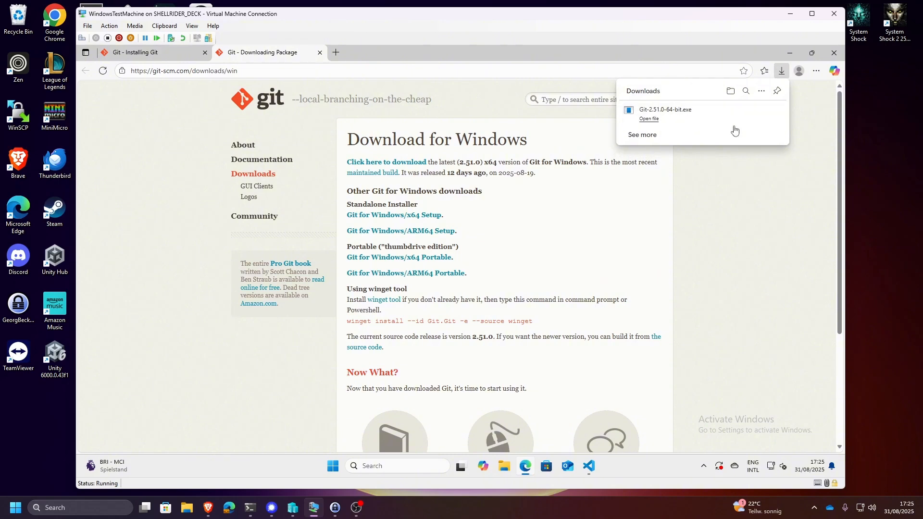
pyautogui.click(648, 119)
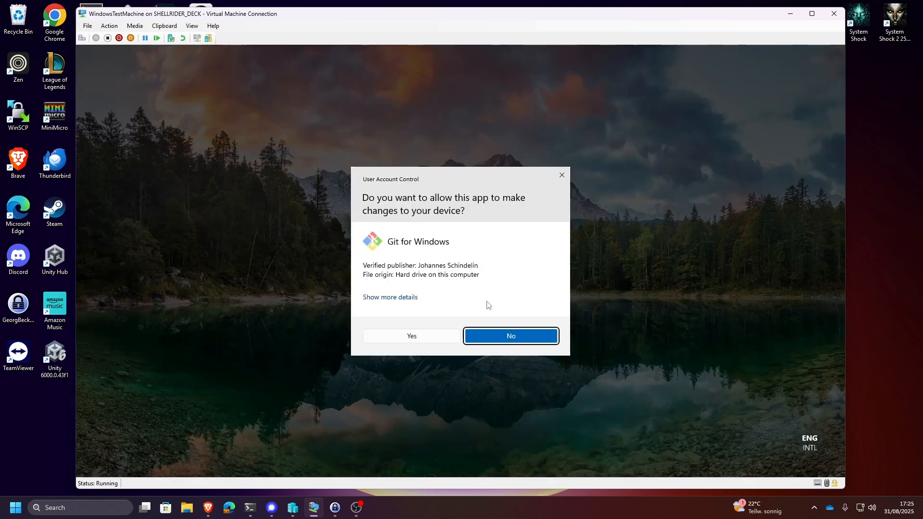
pyautogui.click(424, 340)
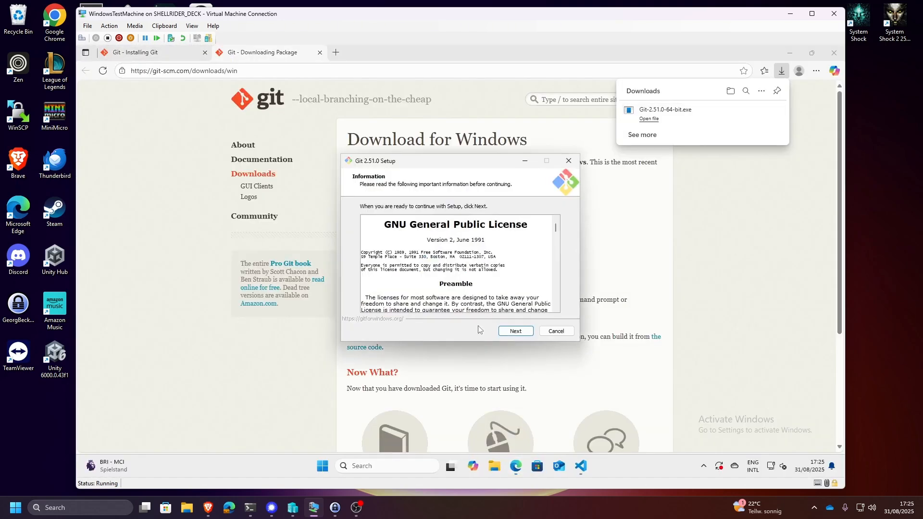
# - Pass the licence page, keeping C:\Program Files\Git as destination, the default components and the Start menu folder Git
pyautogui.click(515, 330)
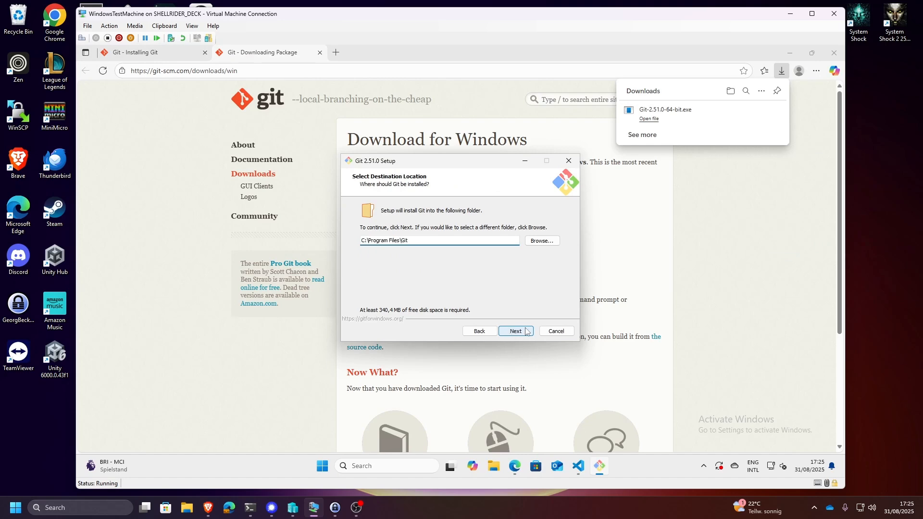
pyautogui.click(525, 331)
pyautogui.click(524, 332)
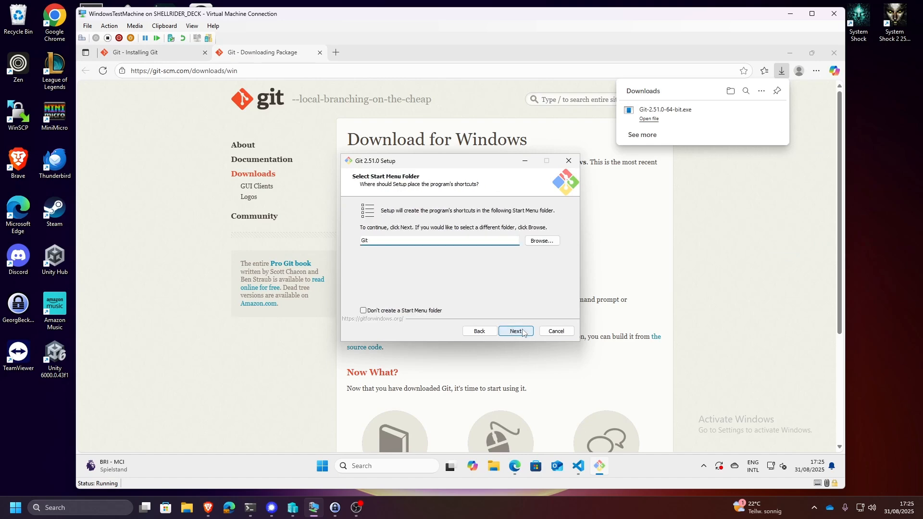
pyautogui.click(523, 332)
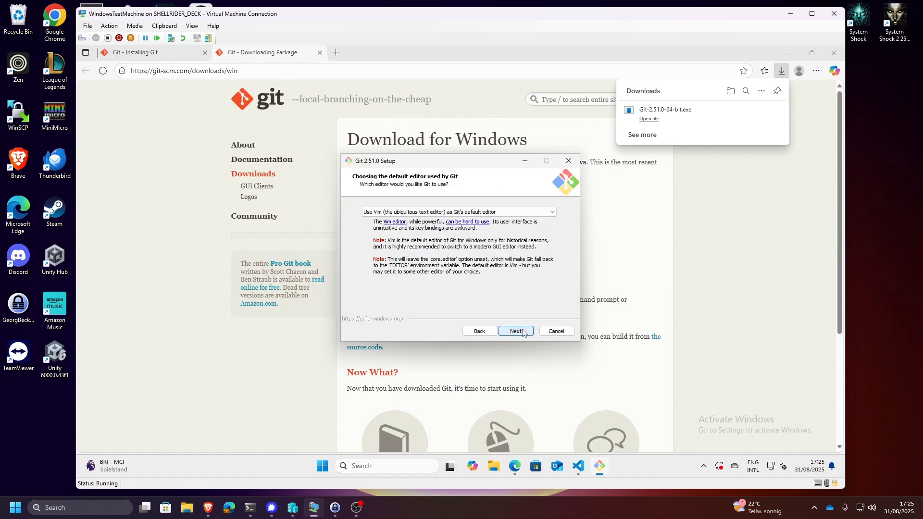
# - Keep Vim as Git's default editor and accept the defaults up to the PATH environment page
pyautogui.click(521, 213)
pyautogui.click(521, 213)
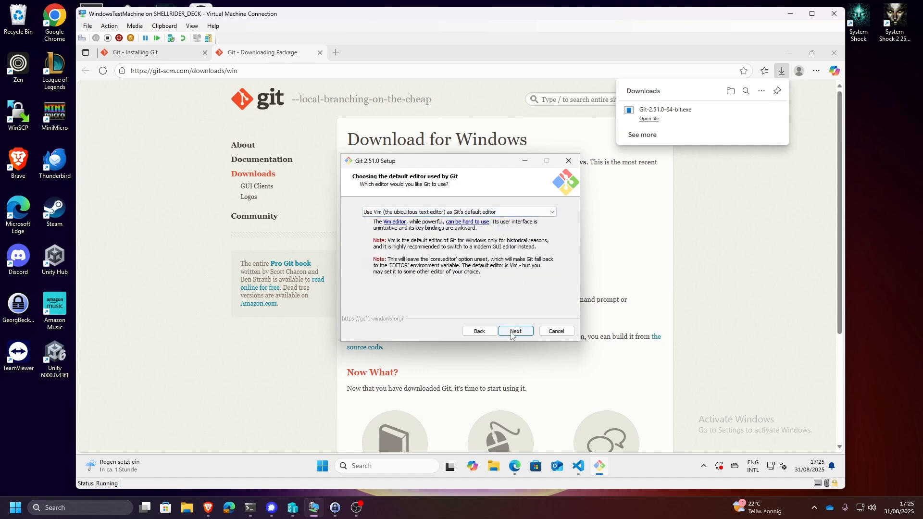
pyautogui.click(512, 333)
pyautogui.click(512, 333)
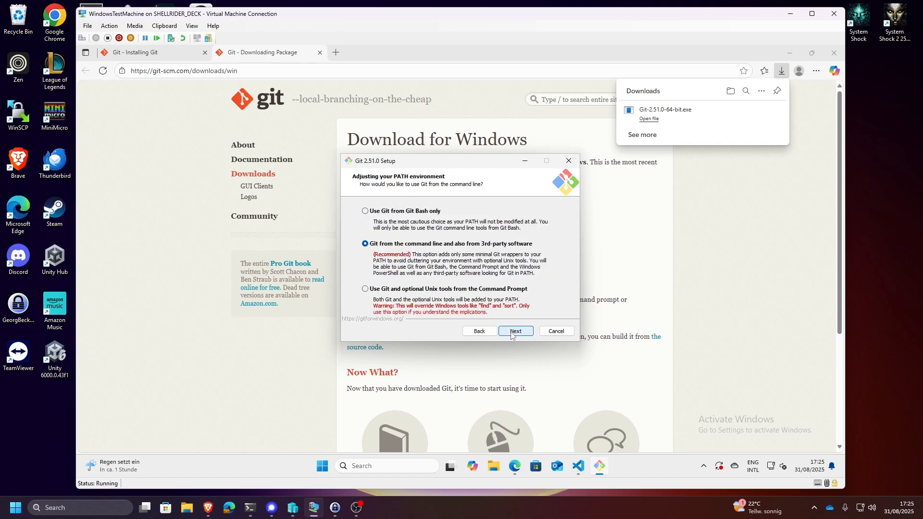
# - Keep Git available to the command line and 3rd-party software, with bundled OpenSSH, the native Windows Secure Channel library, and Windows-style checkout with Unix-style commits
pyautogui.click(512, 334)
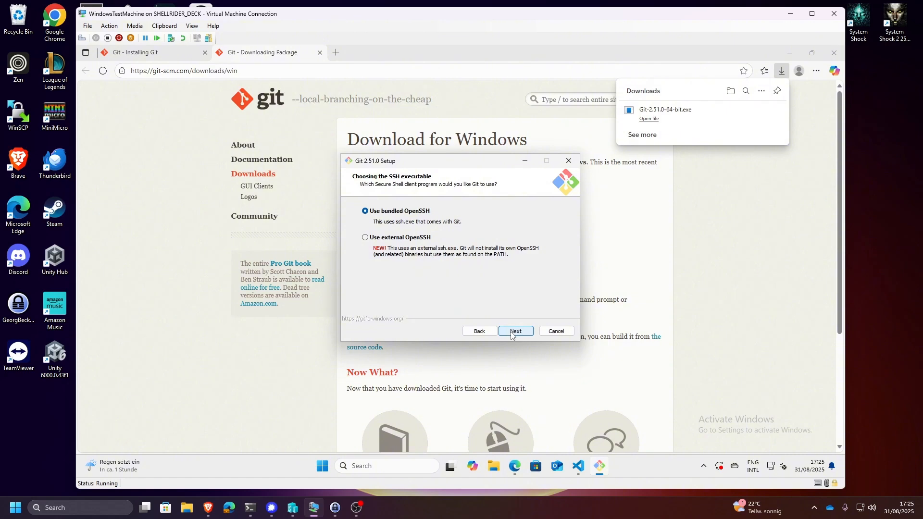
pyautogui.click(512, 333)
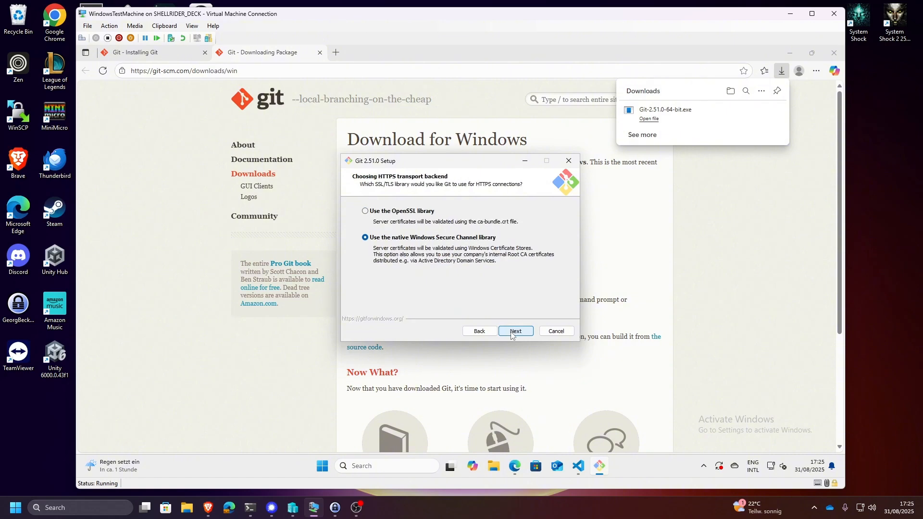
pyautogui.click(520, 334)
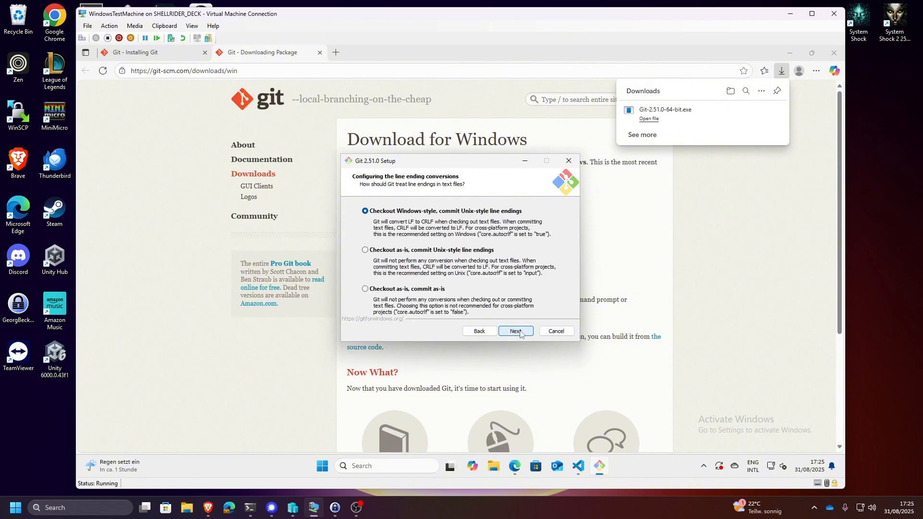
pyautogui.click(520, 334)
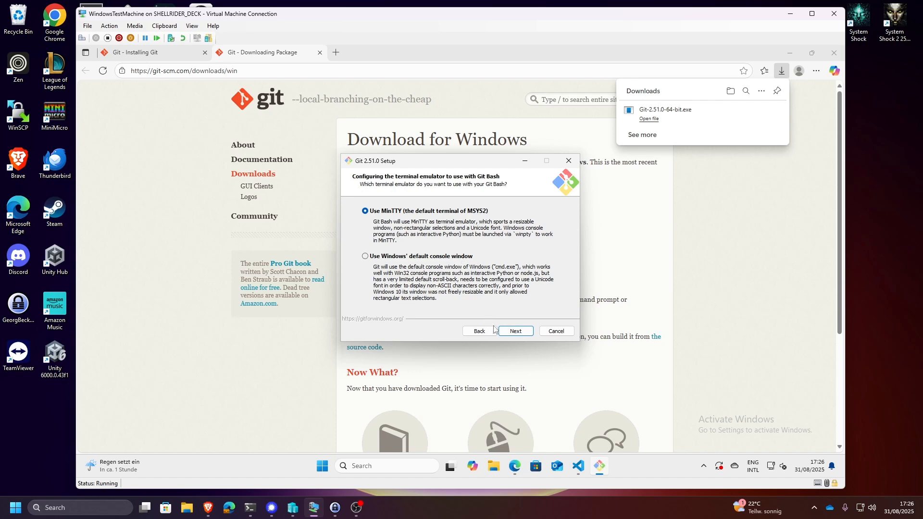
# - Select Windows' default console window for Git Bash, keep Fast-forward or merge and Git Credential Manager, and start the installation
pyautogui.click(440, 258)
pyautogui.click(510, 332)
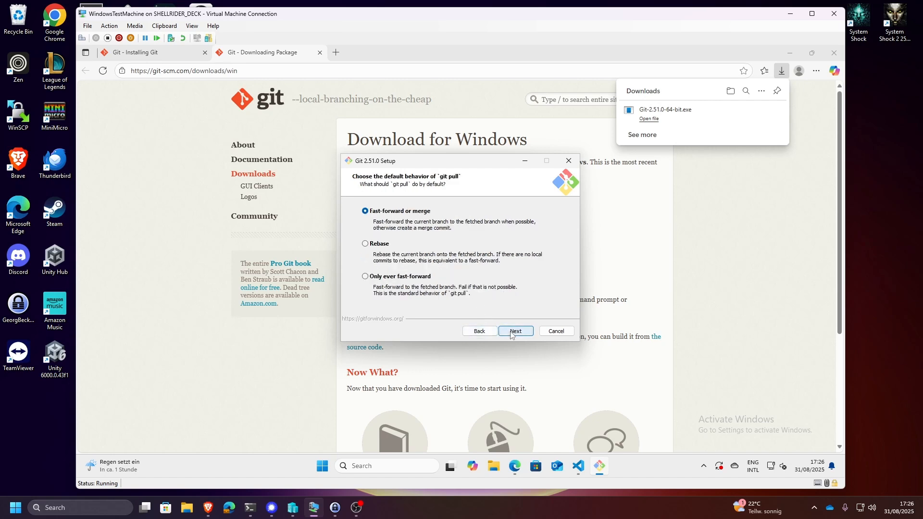
pyautogui.click(512, 334)
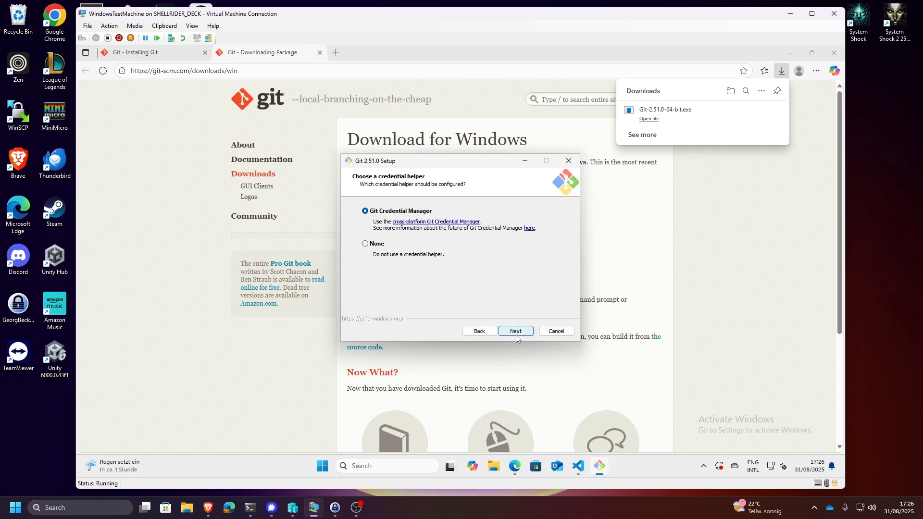
pyautogui.click(515, 333)
pyautogui.click(515, 331)
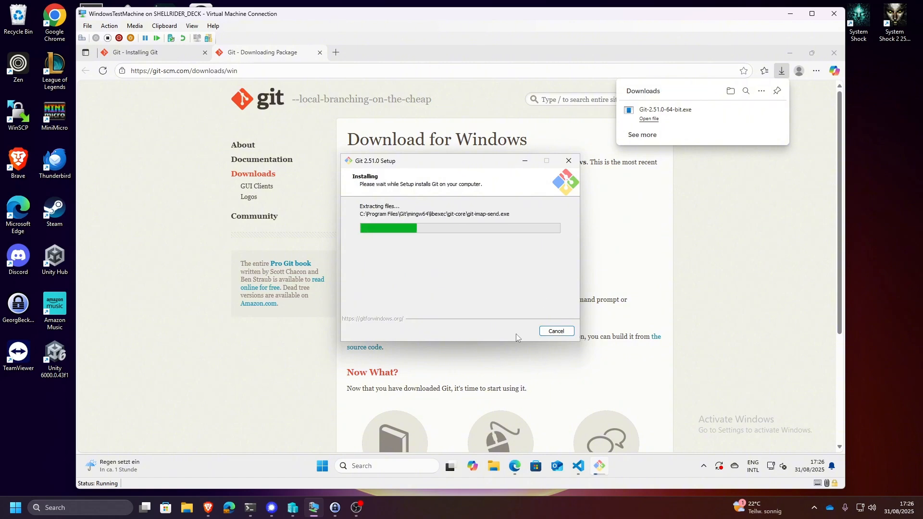
# - With the browser minimised, finish the Git setup with View Release Notes enabled and open the notes in Visual Studio Code
pyautogui.click(784, 73)
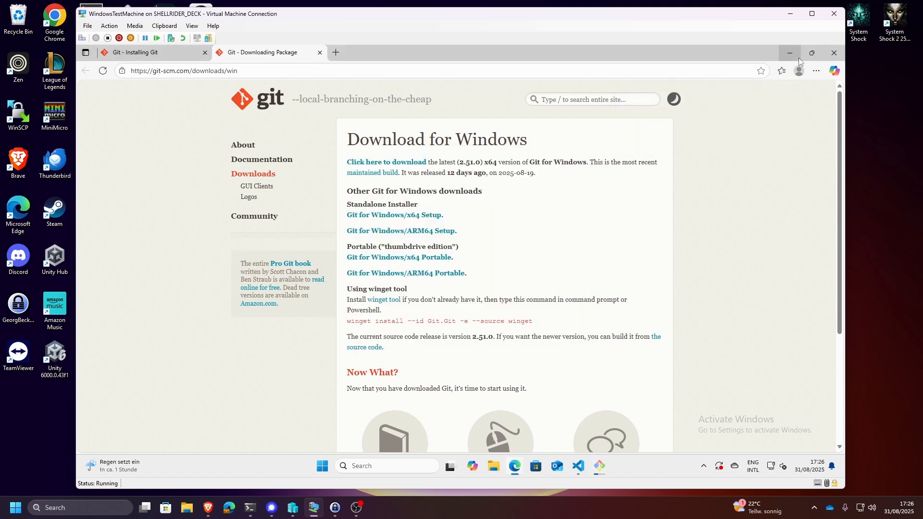
pyautogui.click(790, 54)
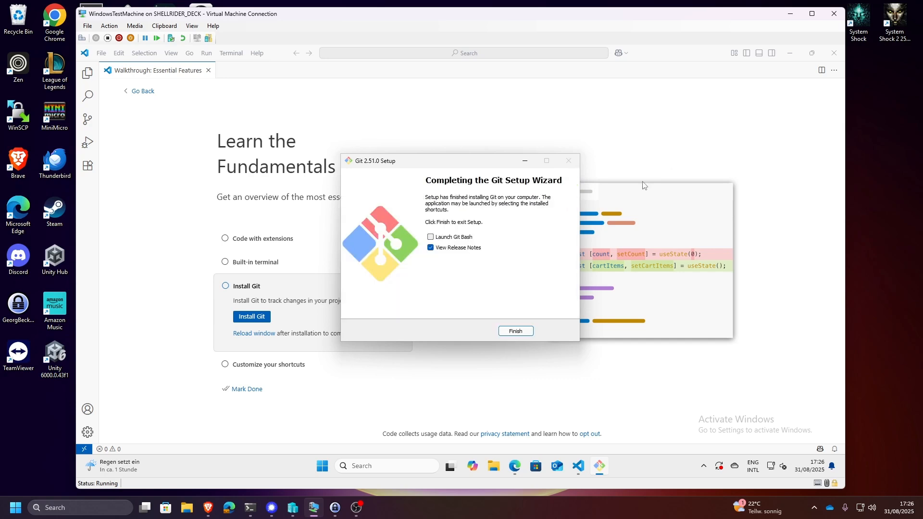
pyautogui.click(515, 331)
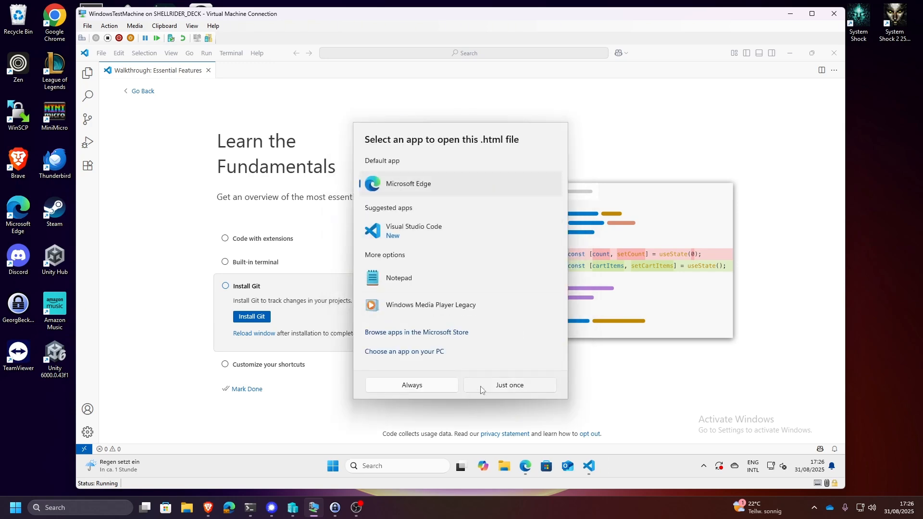
pyautogui.doubleClick(393, 231)
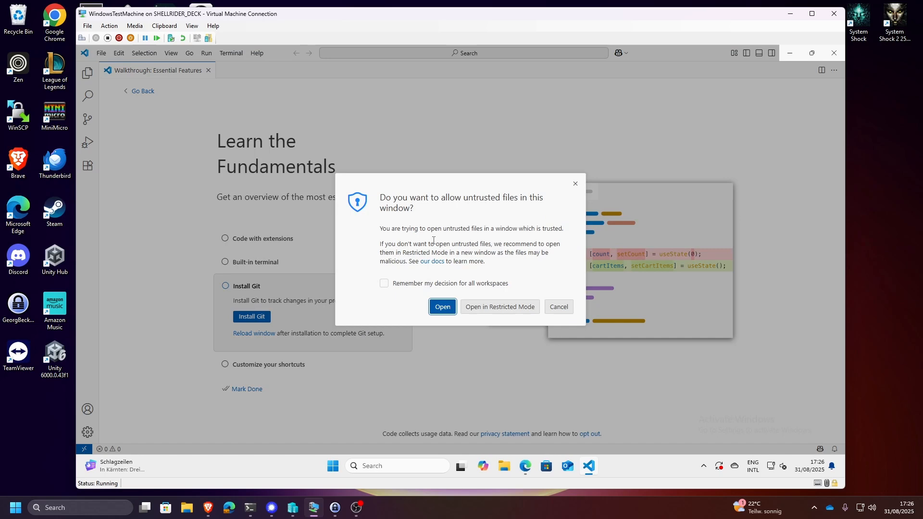
pyautogui.click(435, 306)
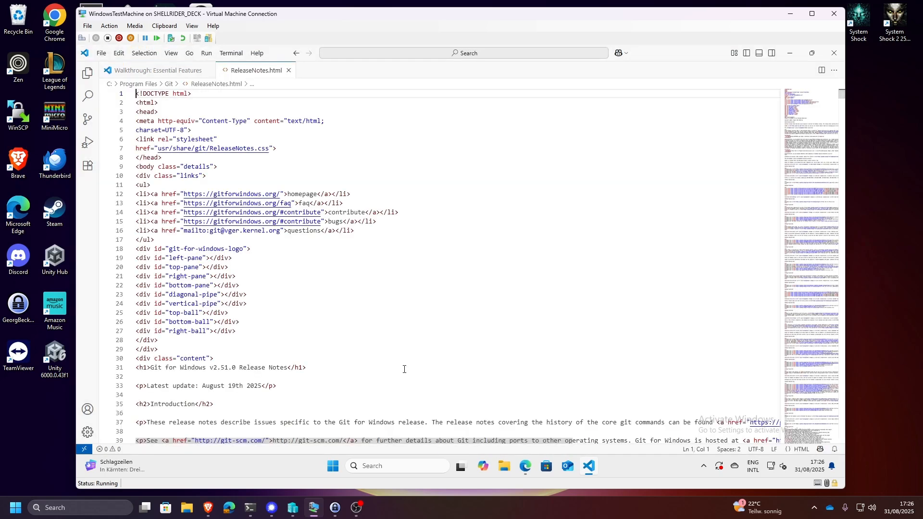
# - Skim the contents of ReleaseNotes.html, and close the walkthrough and the Visual Studio Code window
pyautogui.scroll(-3, 291, 276)
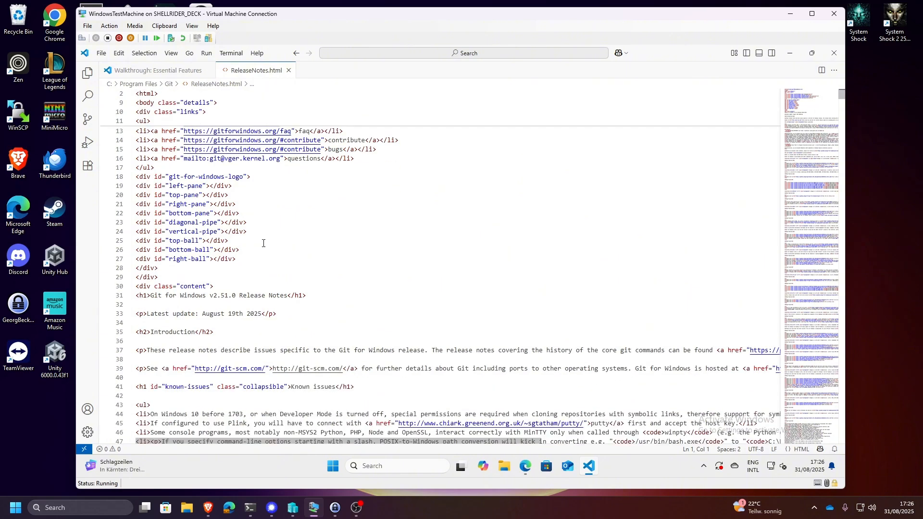
pyautogui.scroll(4, 227, 314)
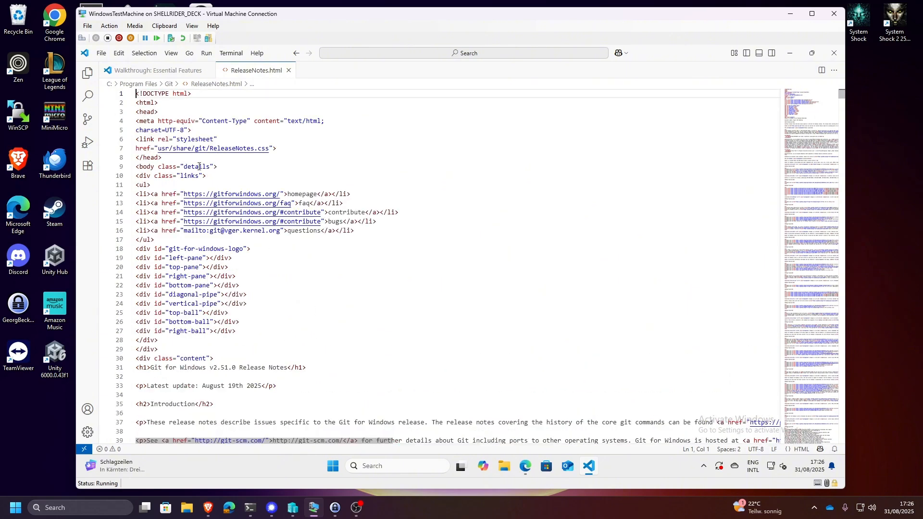
pyautogui.scroll(-12, 206, 305)
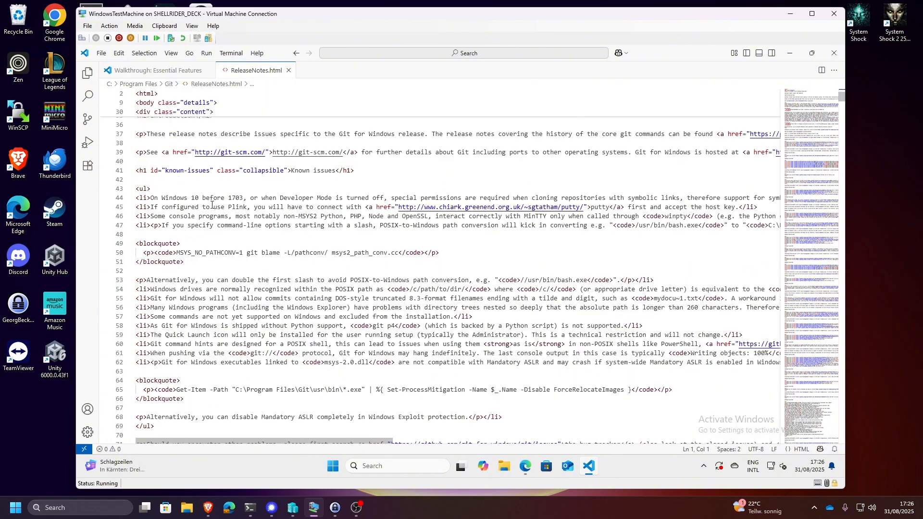
pyautogui.scroll(-16, 375, 362)
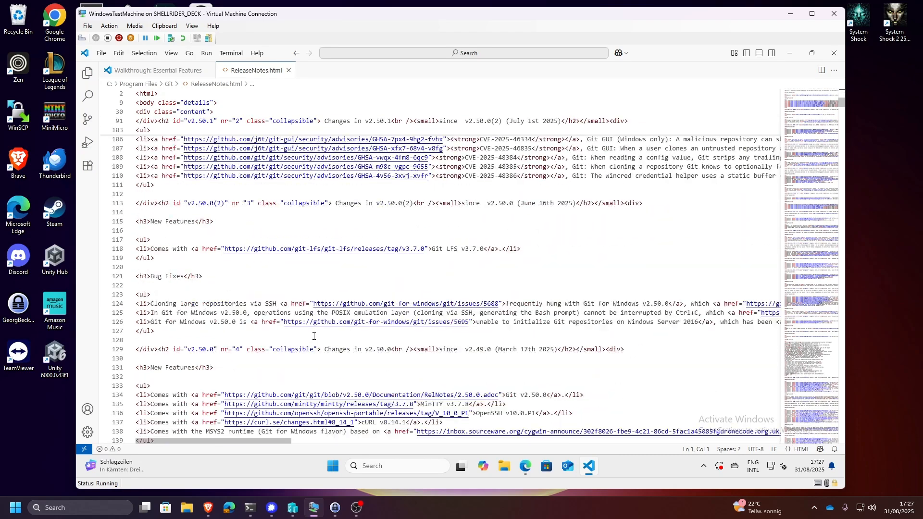
pyautogui.scroll(20, 314, 337)
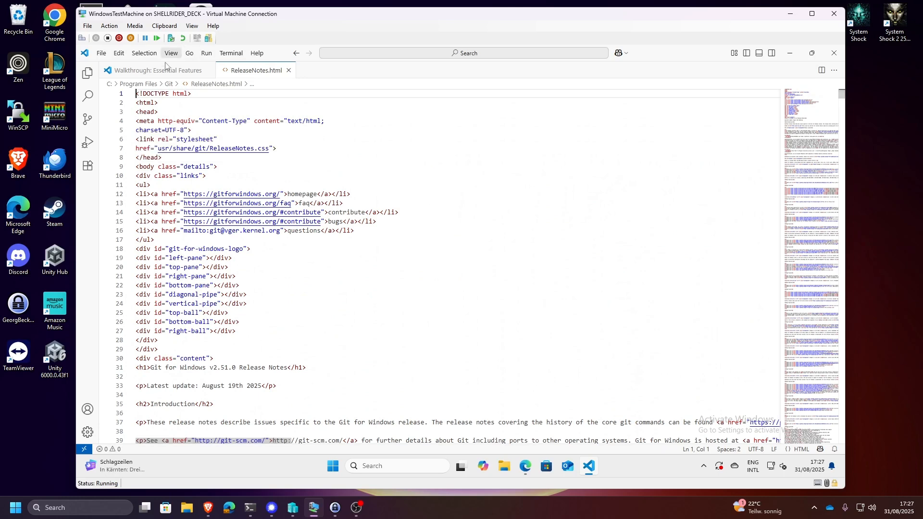
pyautogui.click(208, 70)
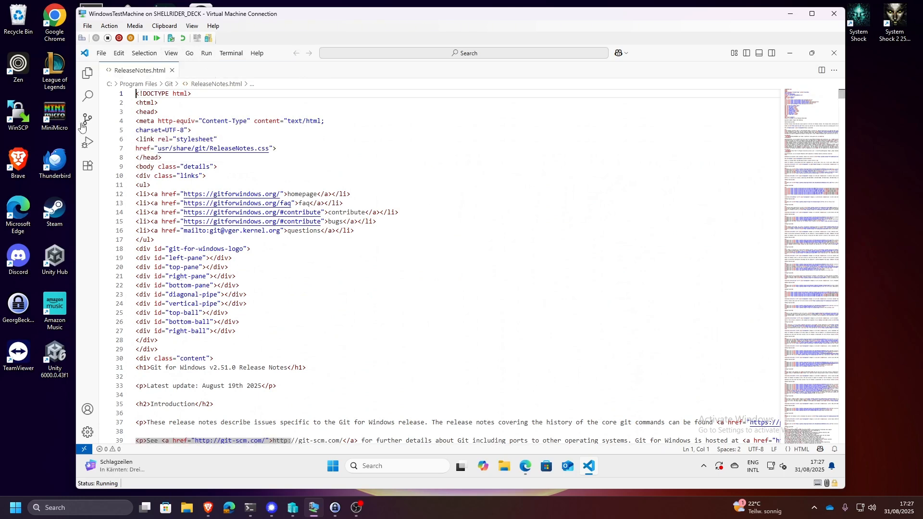
pyautogui.click(834, 52)
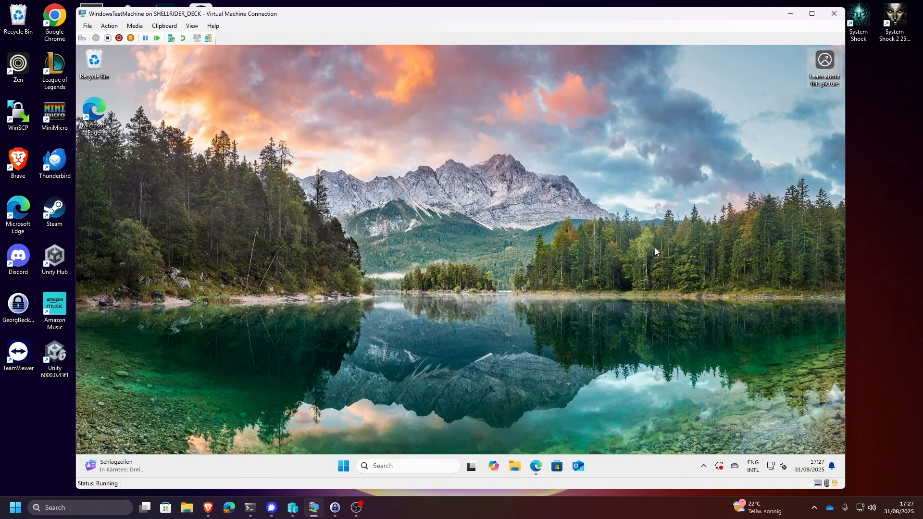
# - Switch to Microsoft Edge, open git.nwt.fhstp.ac.at in a new tab, and sign in to GitLab with FH Campus Login
pyautogui.click(537, 465)
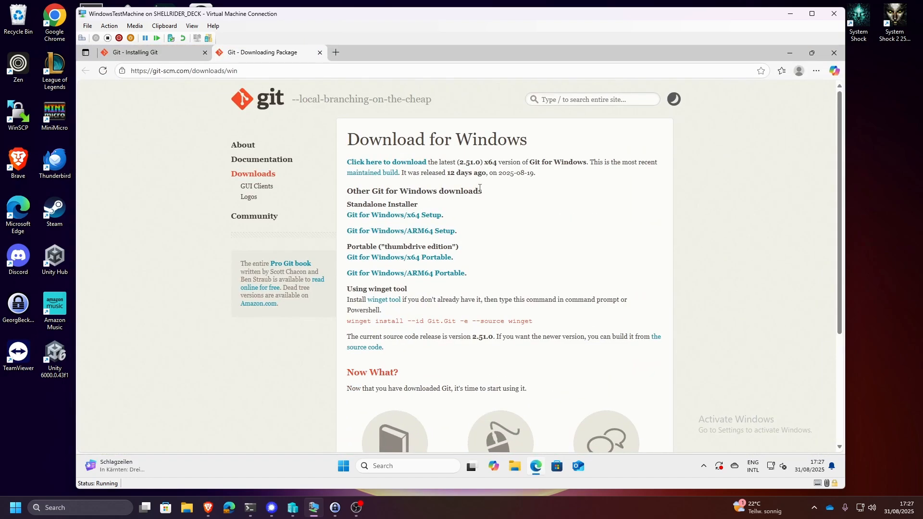
pyautogui.click(338, 55)
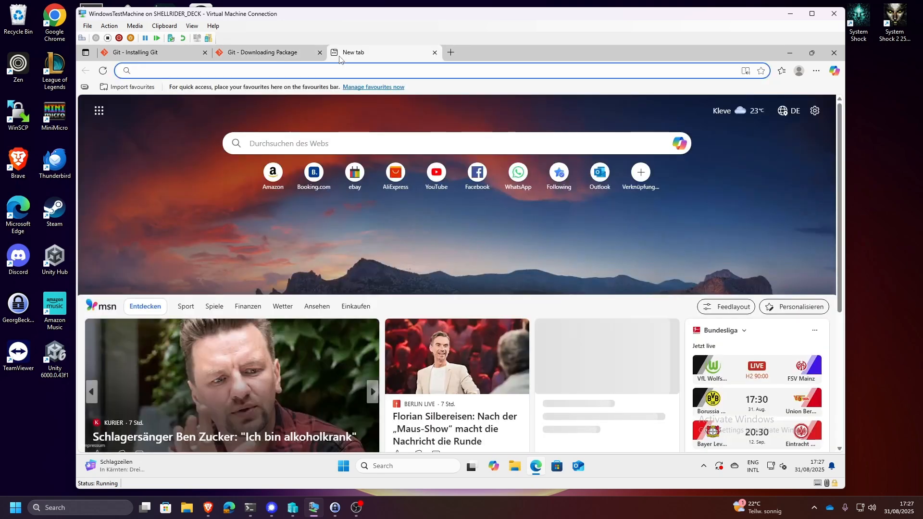
pyautogui.write('git.n')
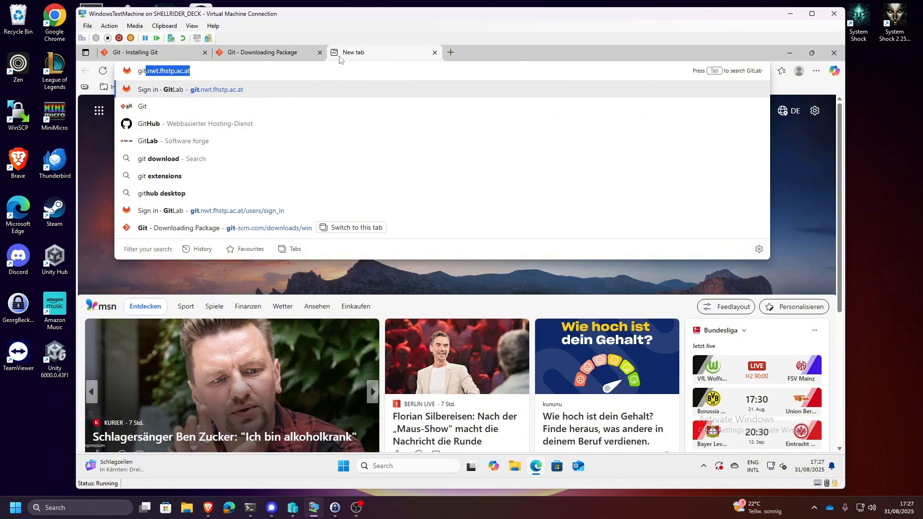
pyautogui.write('wt.')
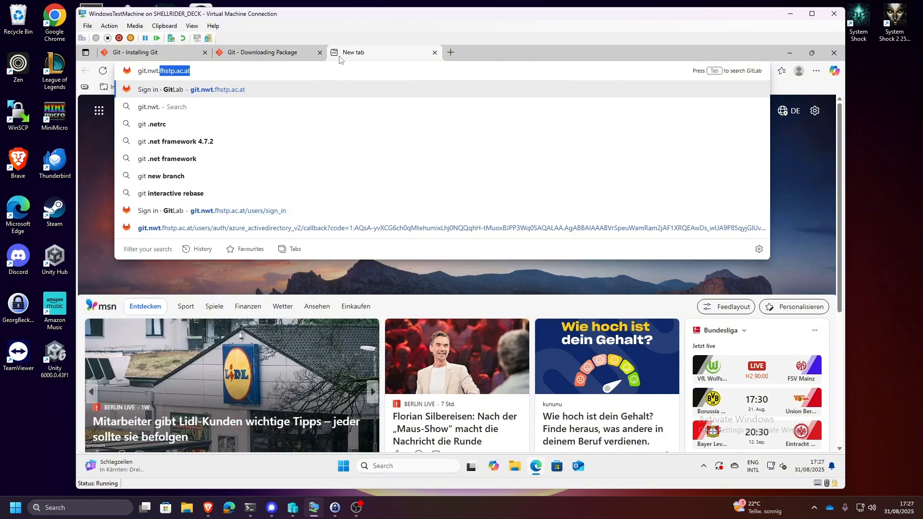
pyautogui.write('fhstp.ac.at')
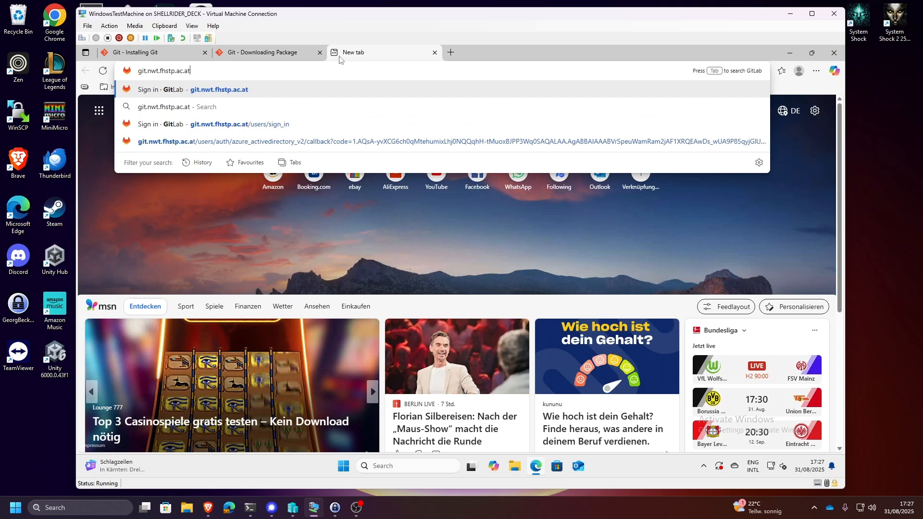
pyautogui.press('Return')
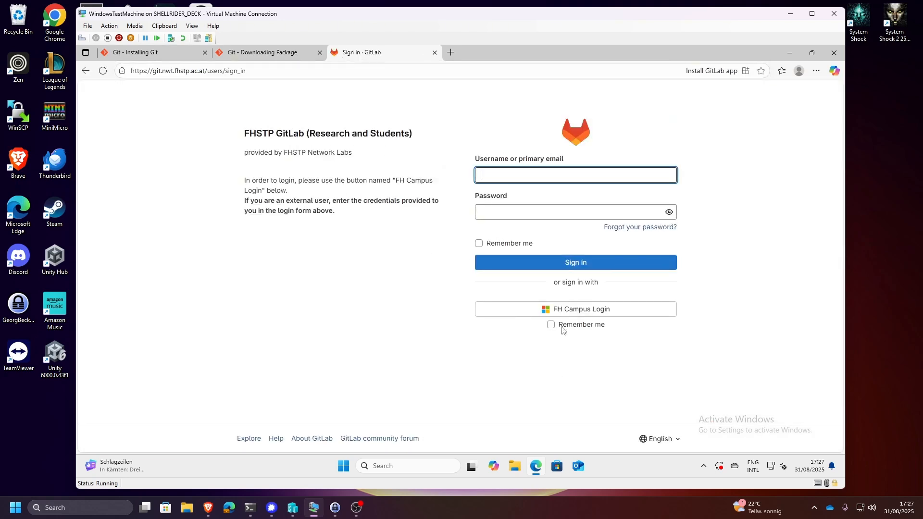
pyautogui.click(591, 317)
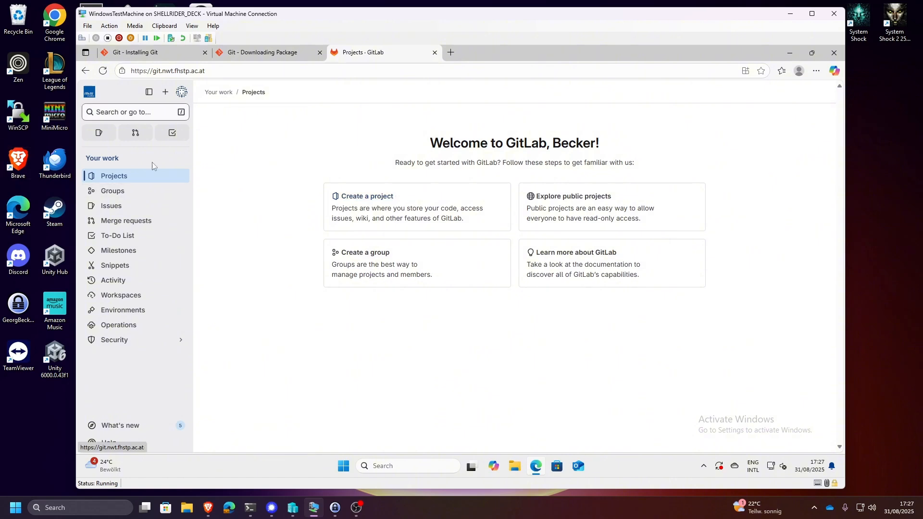
pyautogui.moveTo(152, 341)
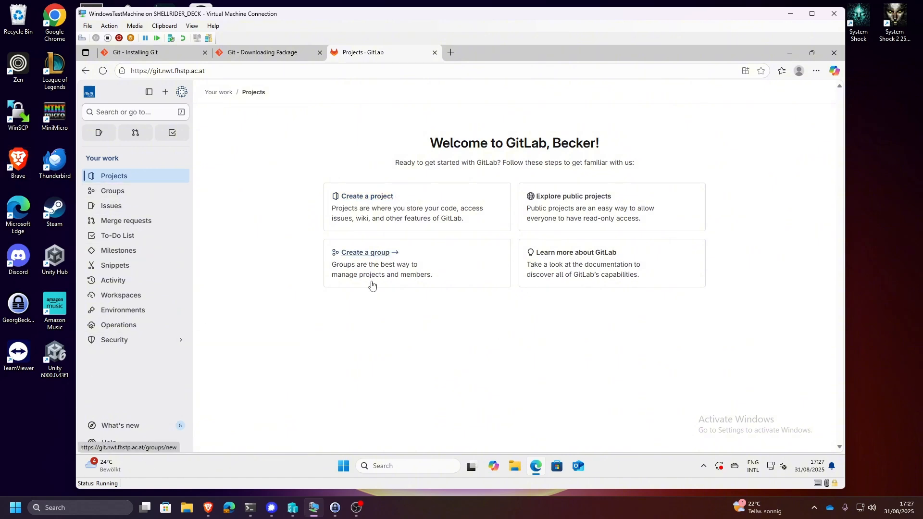
pyautogui.rightClick(415, 259)
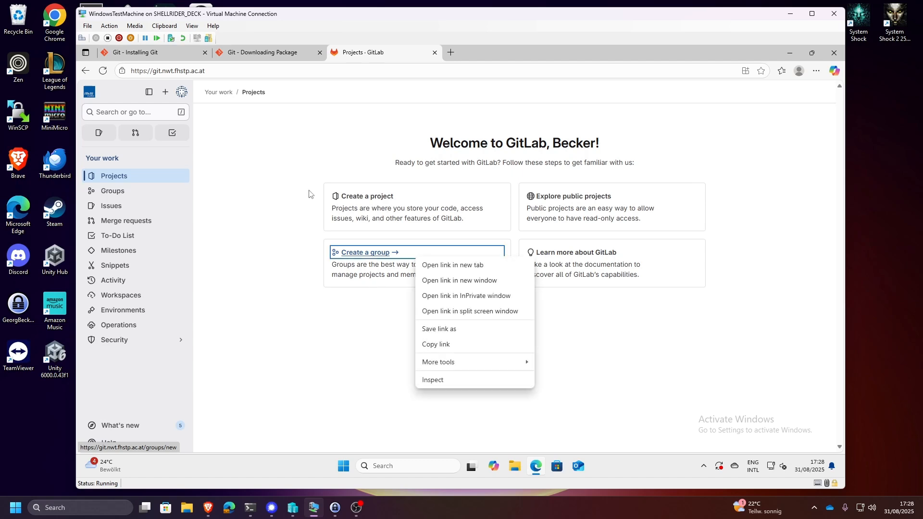
pyautogui.click(301, 177)
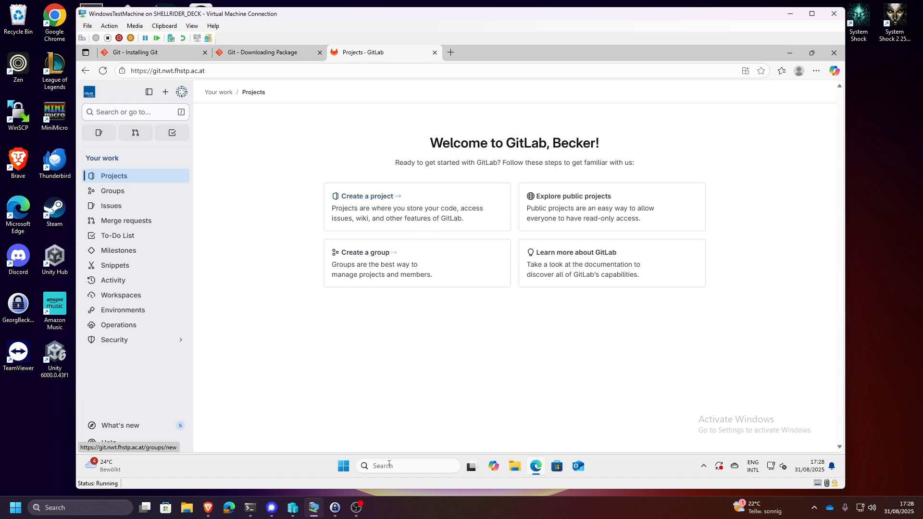
# - Start a new blank GitLab project and name it my-first-demonstrator
pyautogui.click(378, 202)
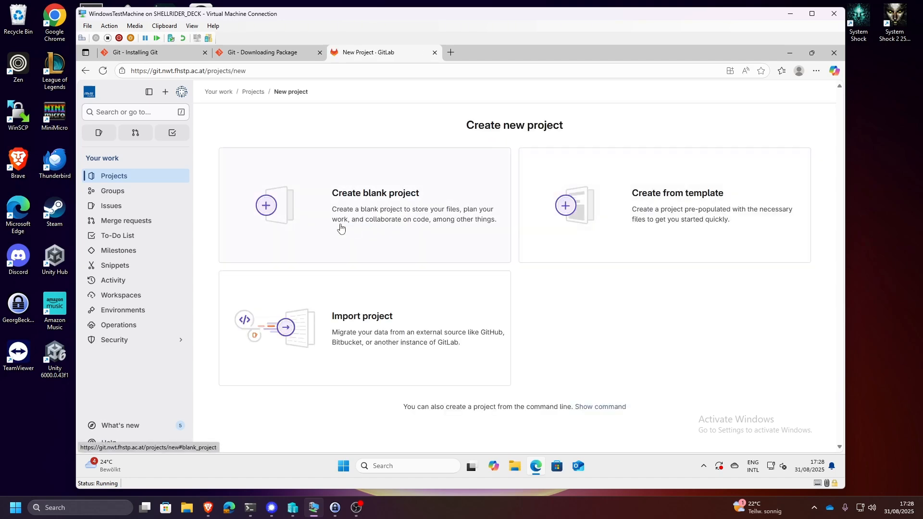
pyautogui.click(391, 211)
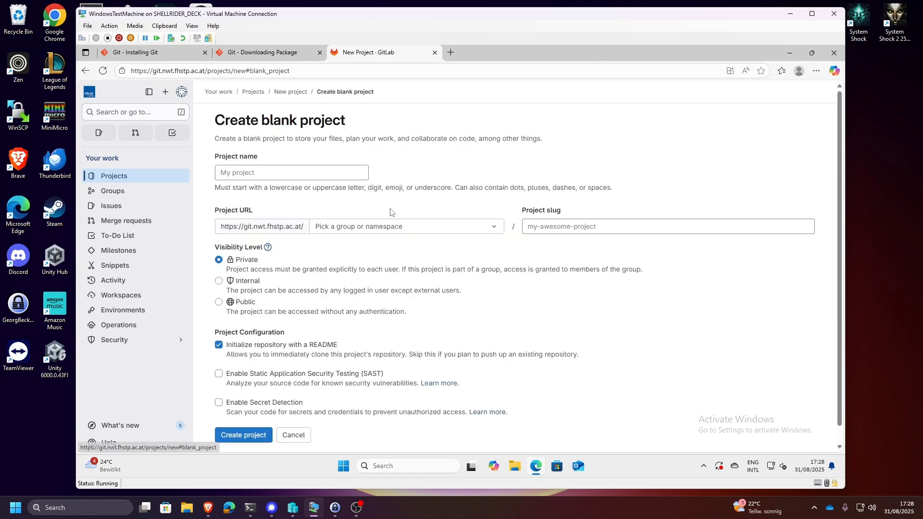
pyautogui.click(302, 168)
pyautogui.write('myu')
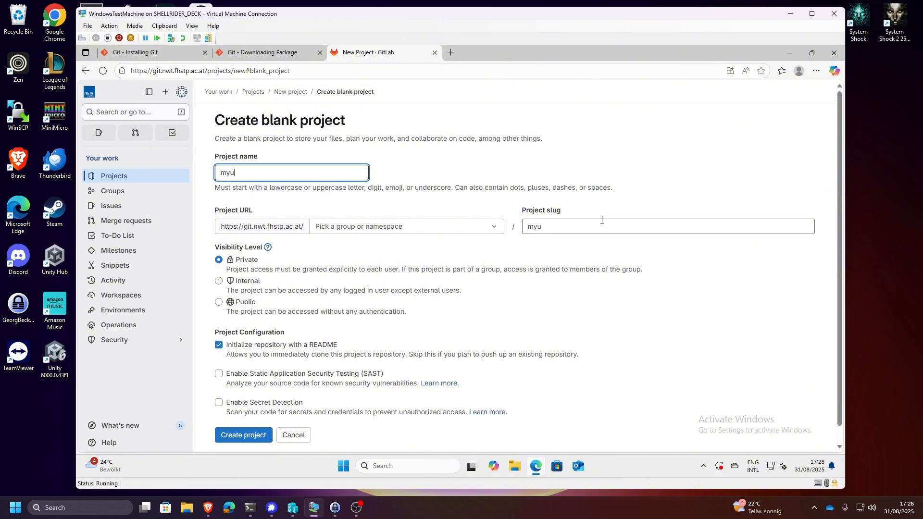
pyautogui.press('BackSpace')
pyautogui.write('-first-demonstra')
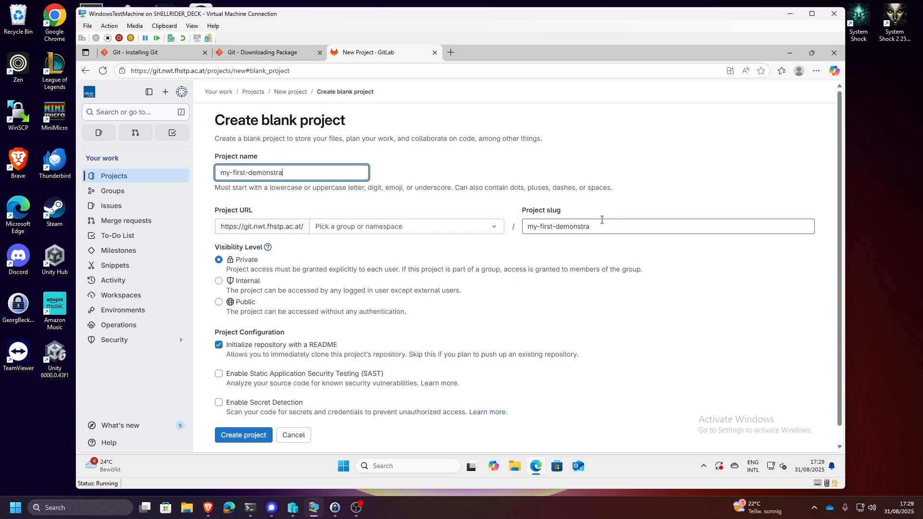
pyautogui.write('tor')
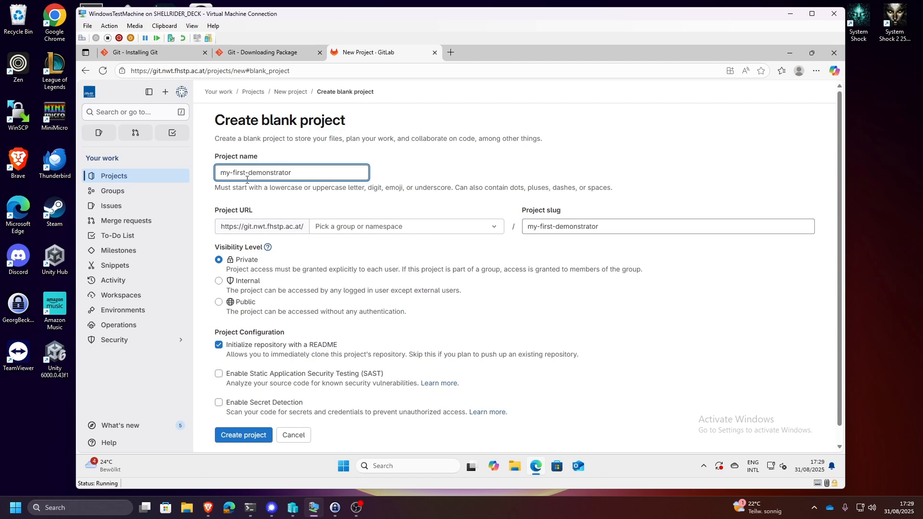
# - Choose the personal user namespace for the project URL and create the project as Private with a README
pyautogui.scroll(-1, 242, 234)
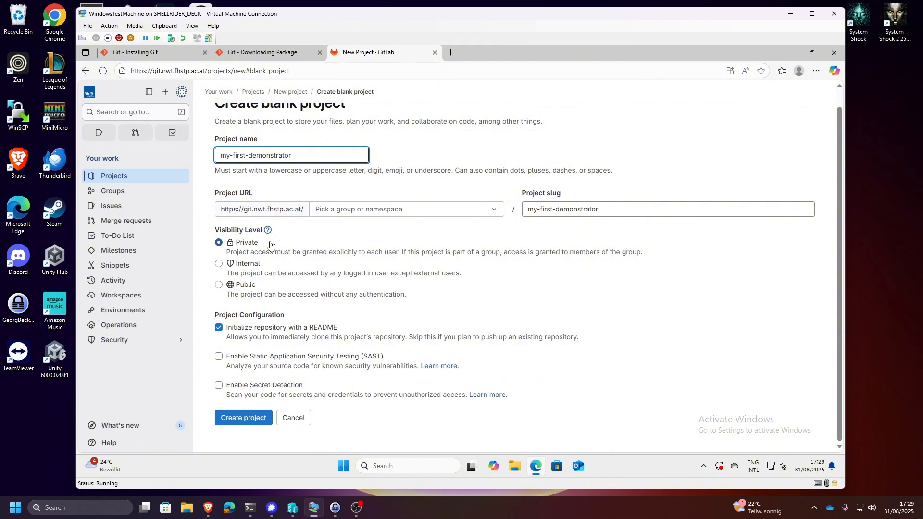
pyautogui.click(250, 420)
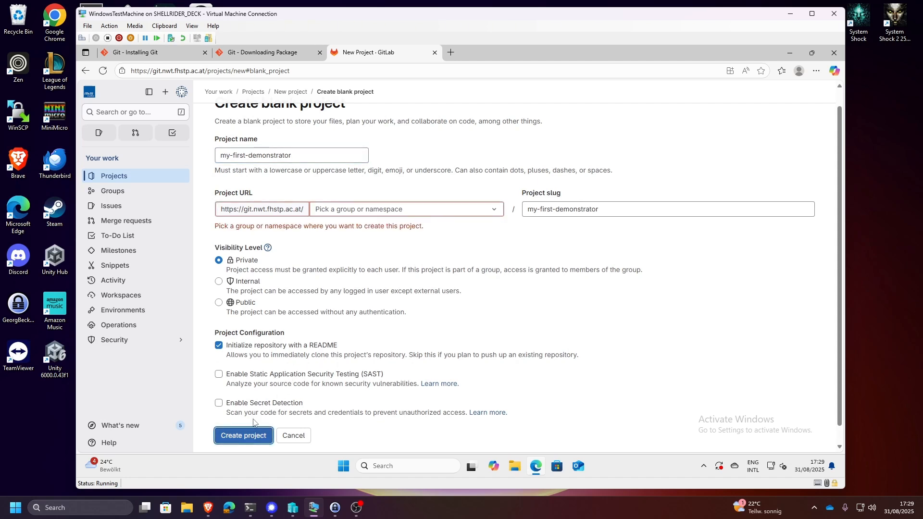
pyautogui.click(442, 210)
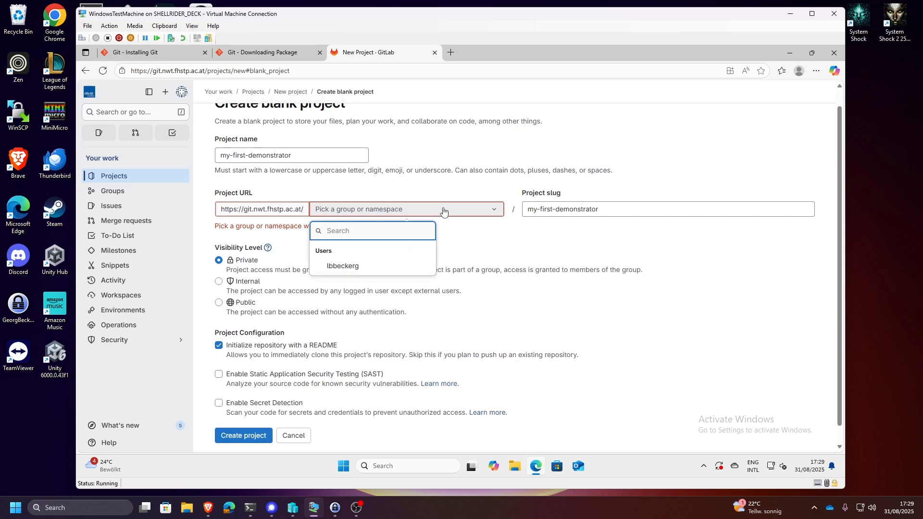
pyautogui.click(356, 267)
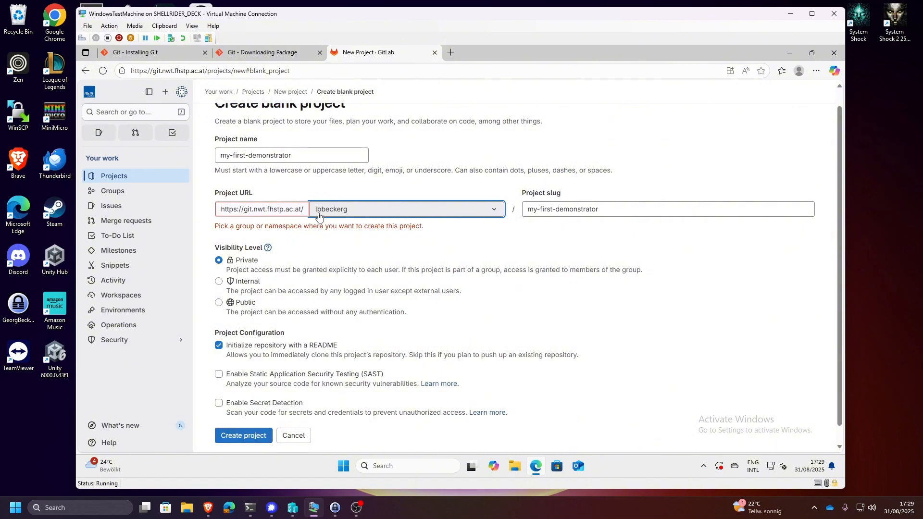
pyautogui.click(242, 436)
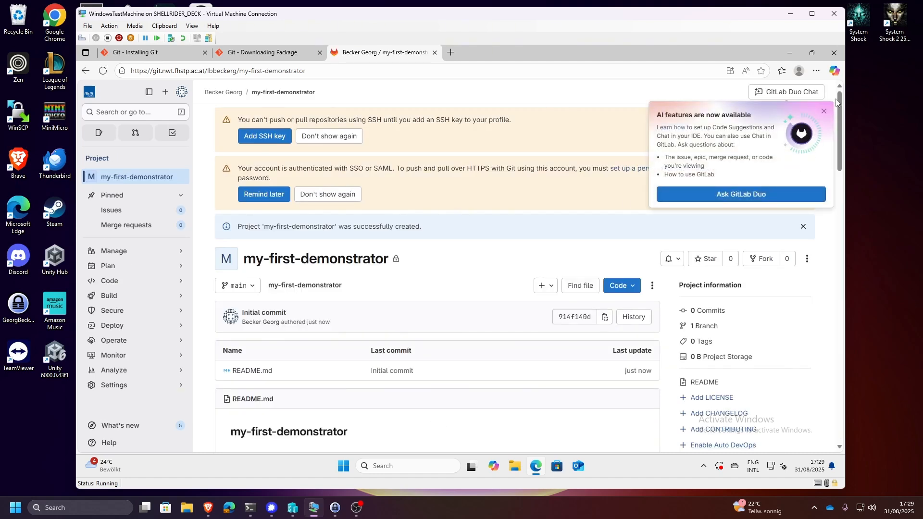
# - Dismiss the AI features notice and look through the new project's page, including its file list and README
pyautogui.click(824, 111)
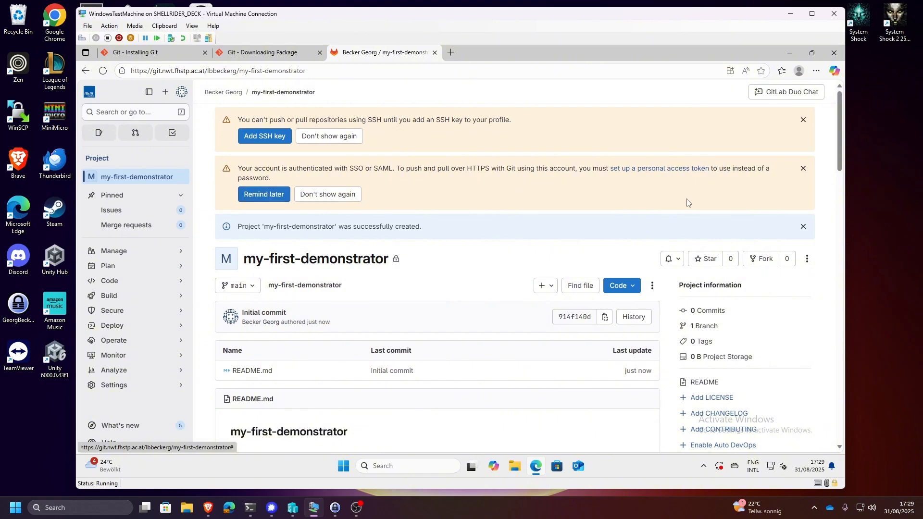
pyautogui.scroll(-2, 339, 354)
pyautogui.scroll(2, 355, 345)
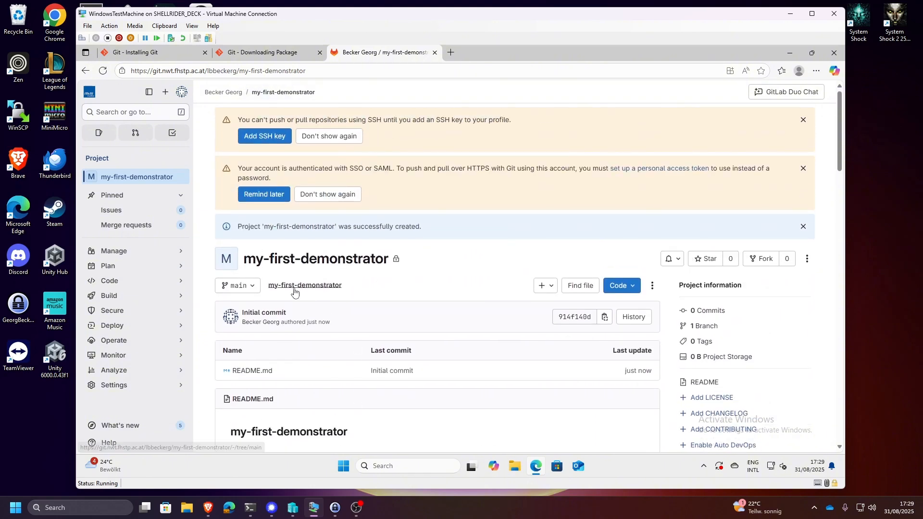
pyautogui.scroll(-2, 307, 293)
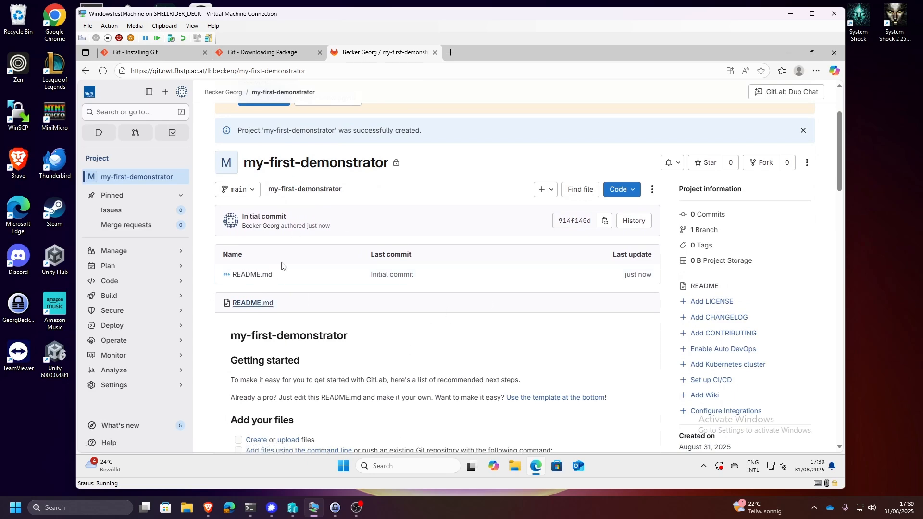
pyautogui.scroll(-1, 283, 266)
pyautogui.scroll(-1, 268, 231)
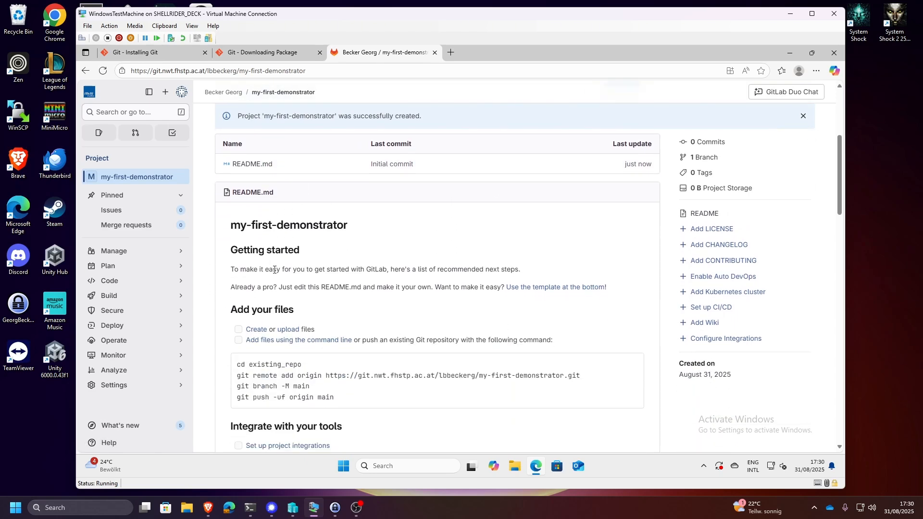
pyautogui.scroll(3, 288, 250)
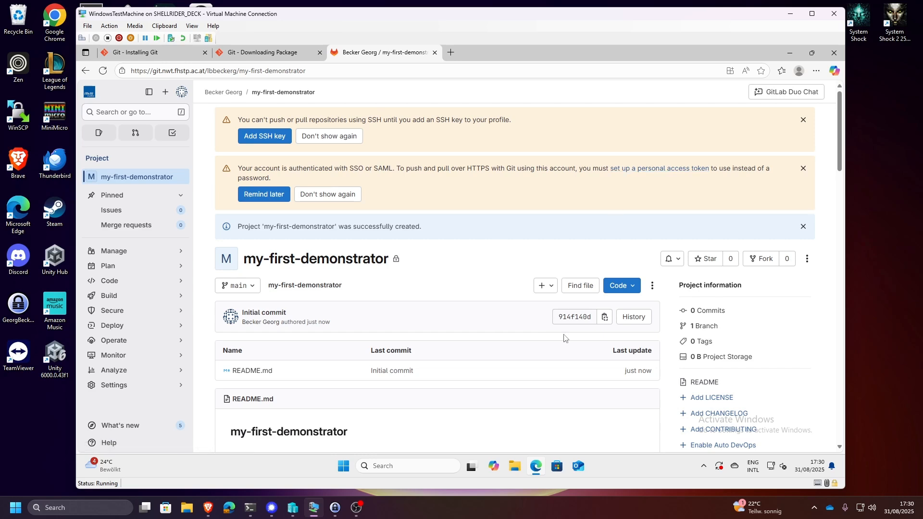
pyautogui.scroll(-1, 458, 330)
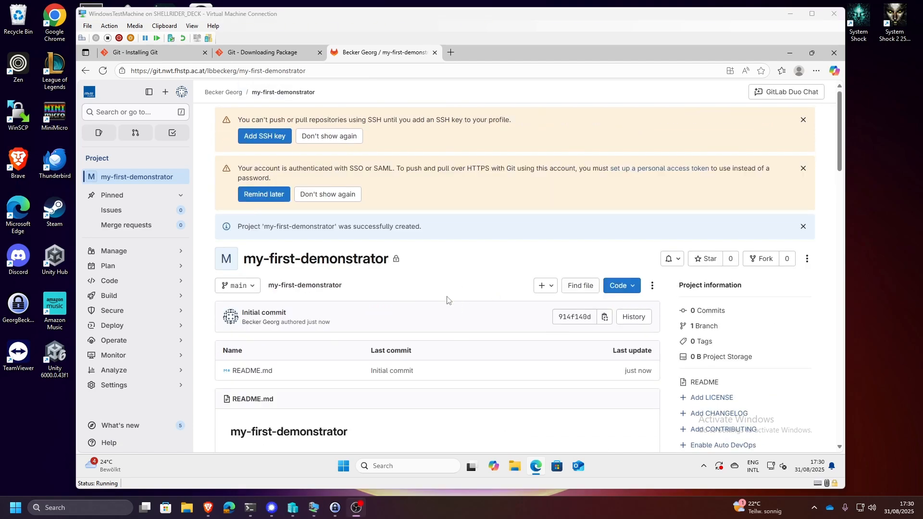
# - Copy the project's HTTPS clone URL and close the browser
pyautogui.click(625, 287)
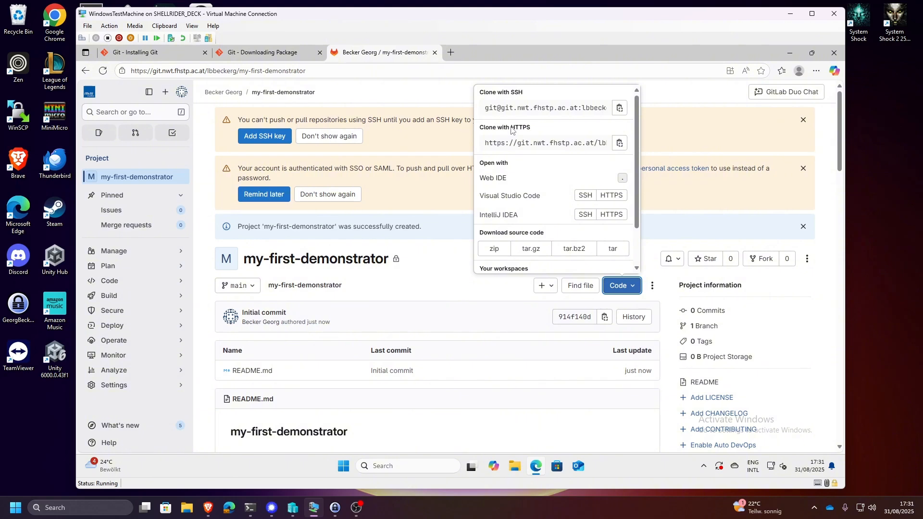
pyautogui.click(619, 144)
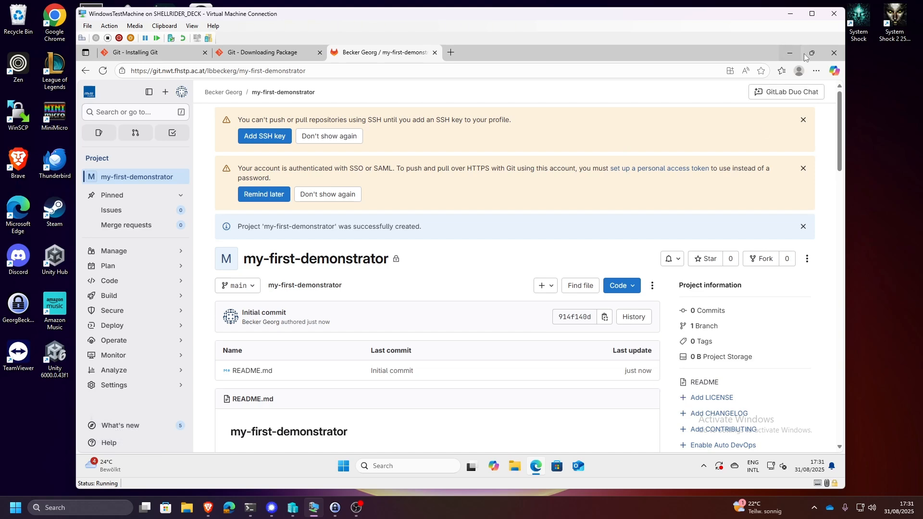
pyautogui.click(830, 56)
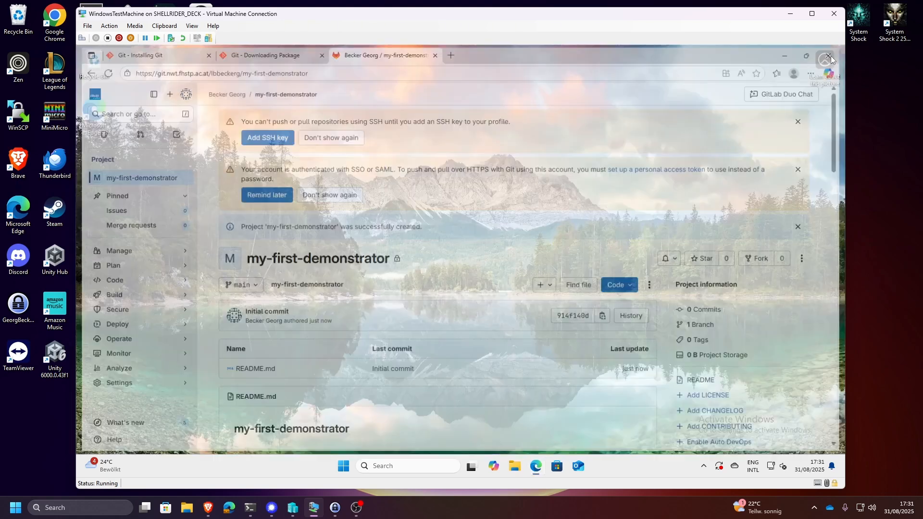
# - Open File Explorer maximised and create a folder named git inside Documents
pyautogui.click(513, 462)
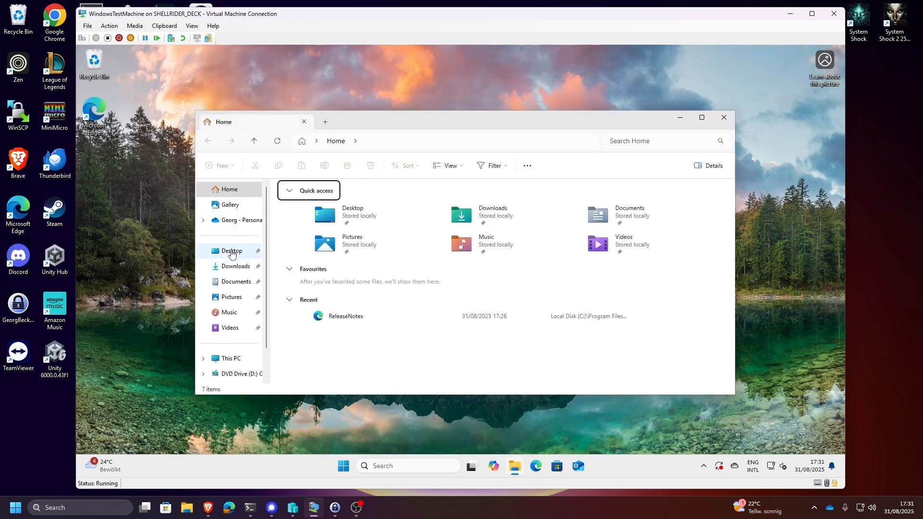
pyautogui.click(701, 117)
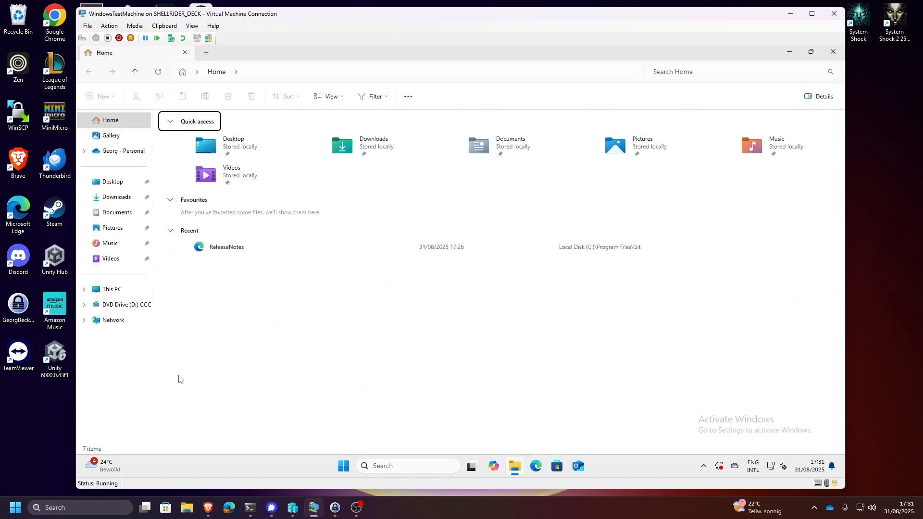
pyautogui.click(125, 124)
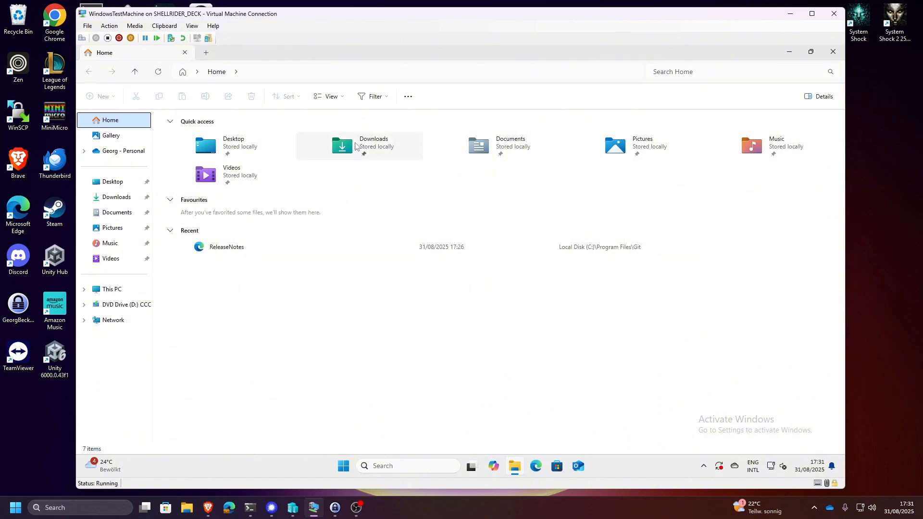
pyautogui.doubleClick(517, 152)
pyautogui.rightClick(256, 172)
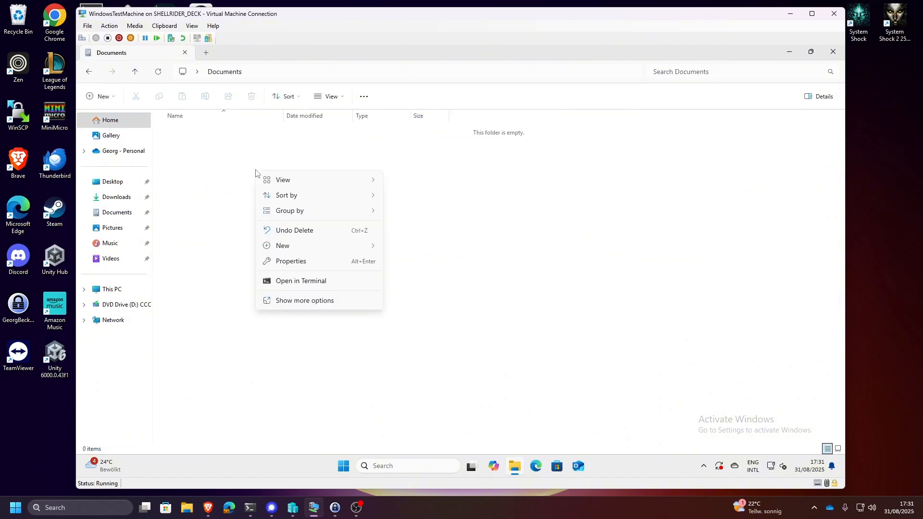
pyautogui.moveTo(310, 246)
pyautogui.click(408, 247)
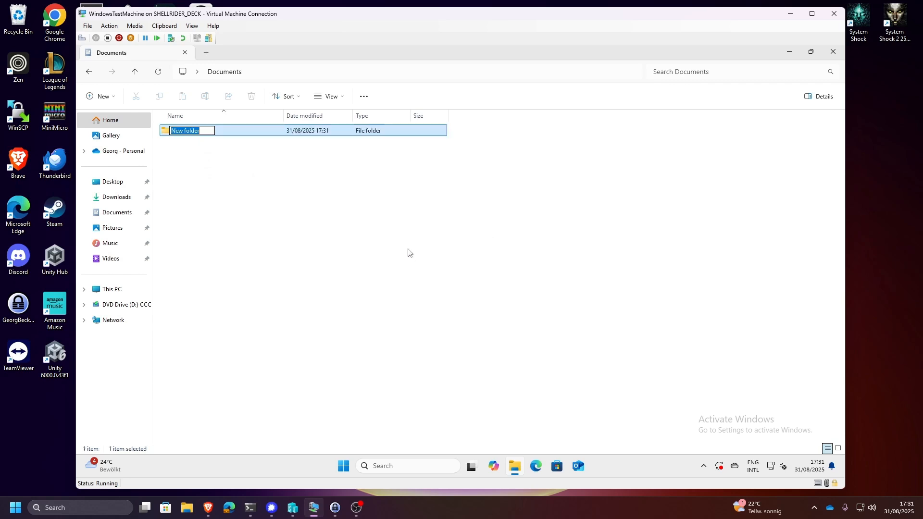
pyautogui.write('git')
pyautogui.press('Return')
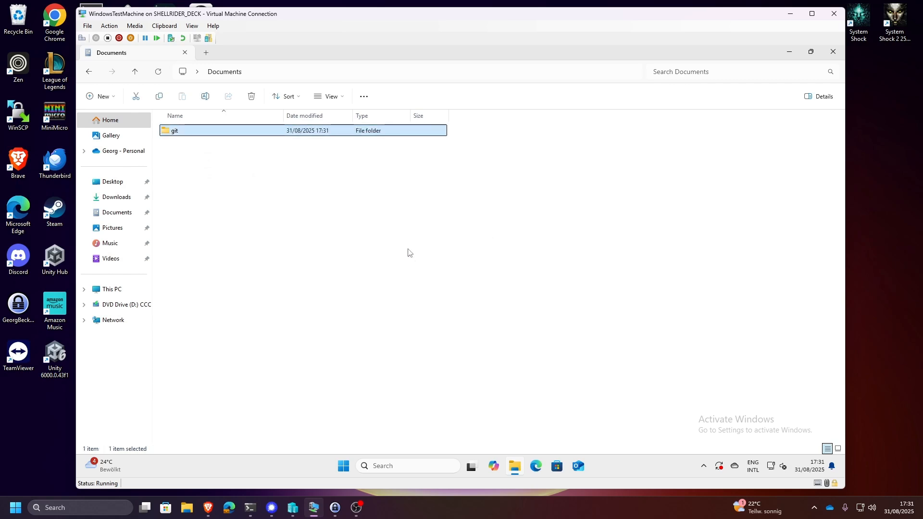
# - Go into the git folder and open a terminal at that location
pyautogui.doubleClick(222, 132)
pyautogui.rightClick(236, 191)
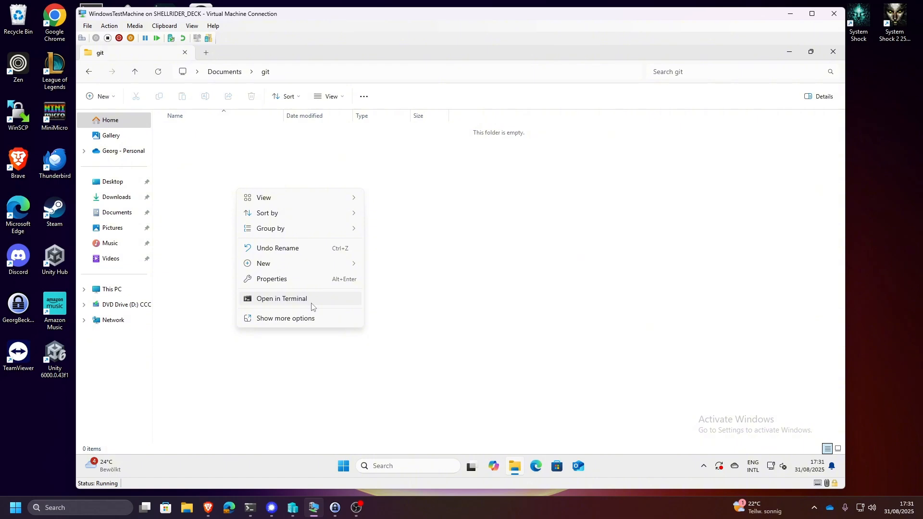
pyautogui.click(244, 165)
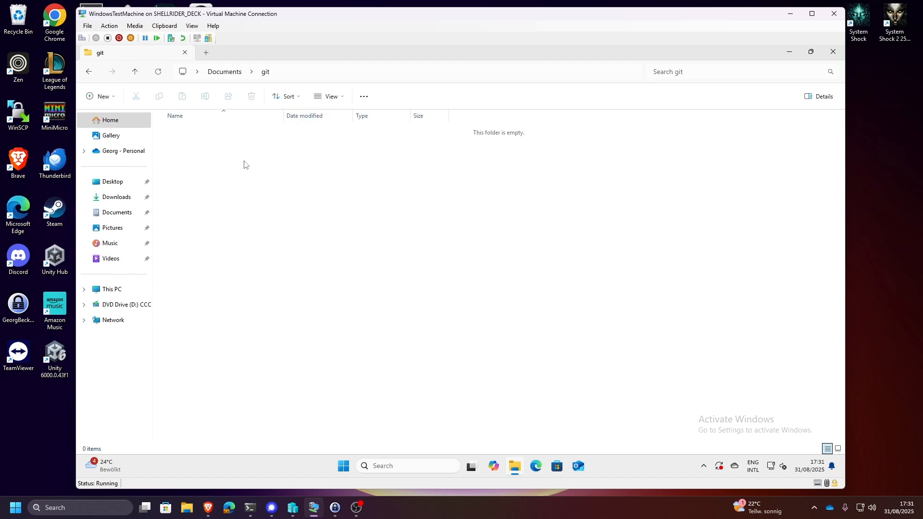
pyautogui.rightClick(244, 164)
pyautogui.click(281, 272)
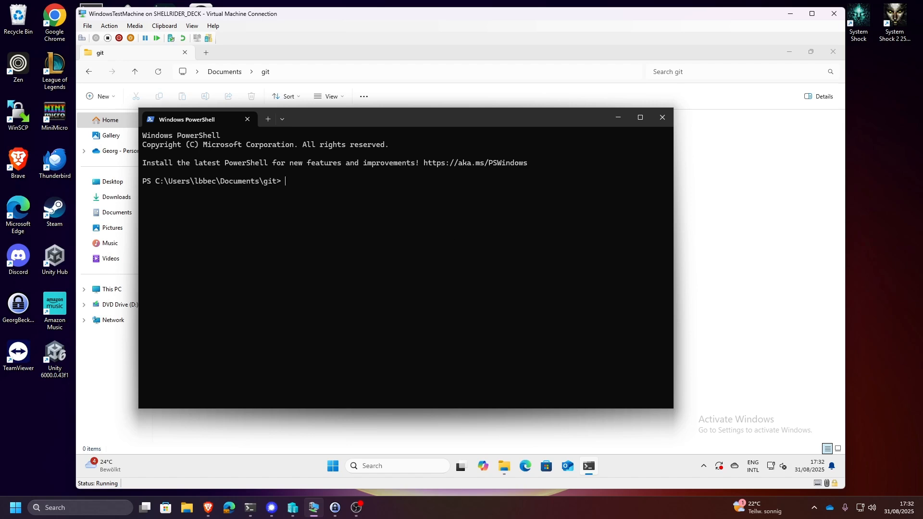
# - Run git clone with the copied HTTPS URL of the my-first-demonstrator repository
pyautogui.write('git clone')
pyautogui.hotkey('ctrl', 'v')
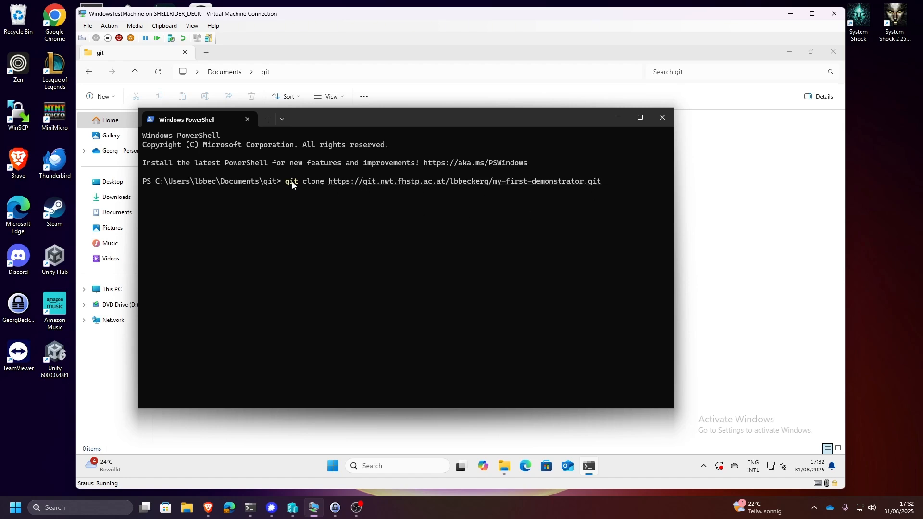
pyautogui.press('Return')
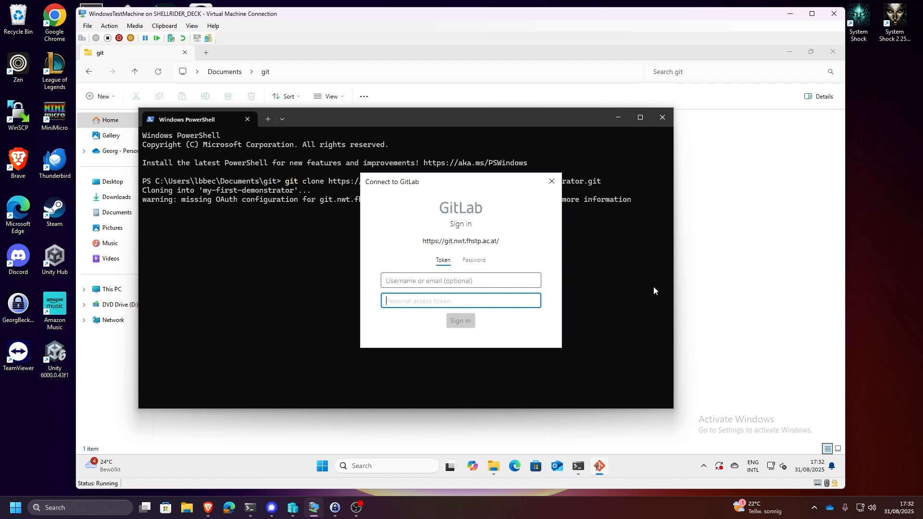
# - Fill in the account e-mail in the GitLab token sign-in dialog and move on to the personal access token field
pyautogui.click(454, 279)
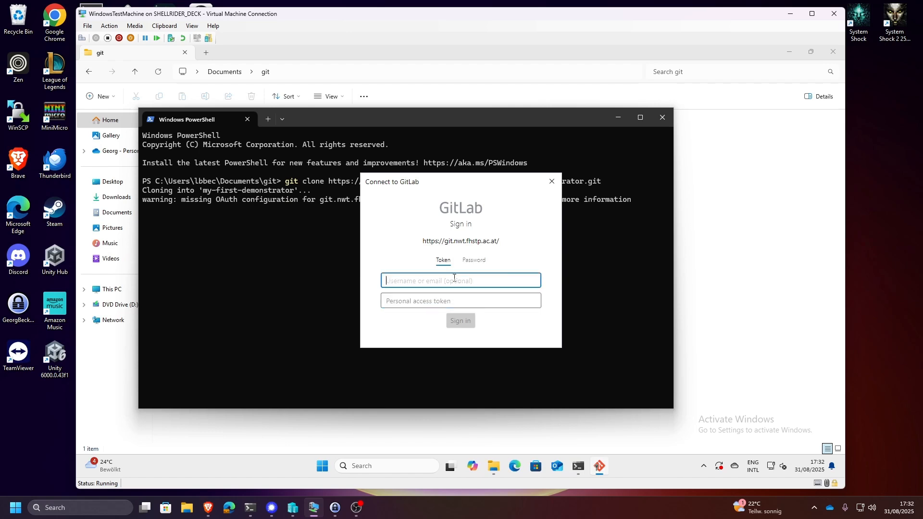
pyautogui.click(514, 300)
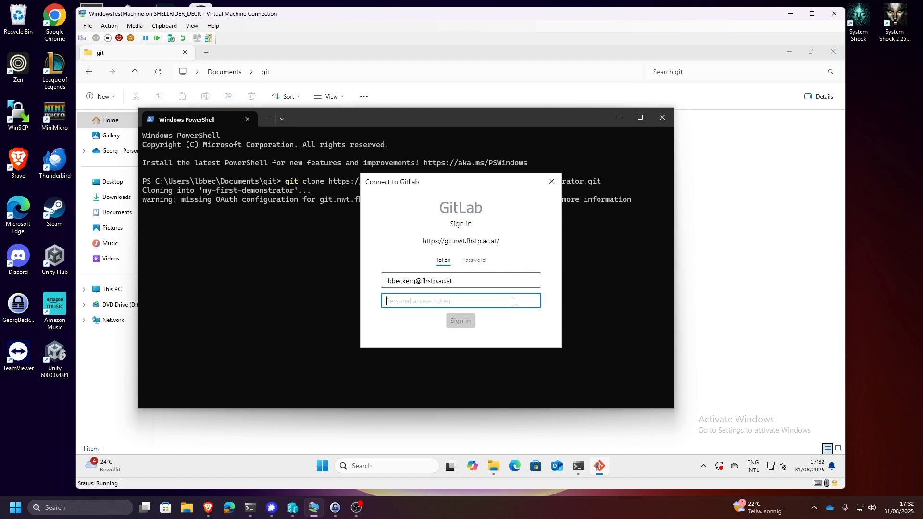
# - Switch to Edge, sign in to the FHSTP GitLab with FH Campus Login and open the my-first-demonstrator project
pyautogui.click(513, 473)
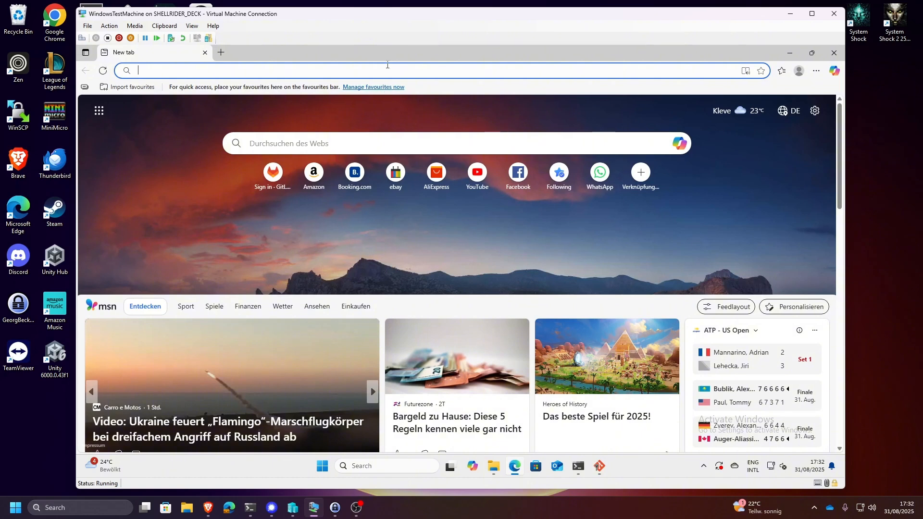
pyautogui.write('g')
pyautogui.press('Return')
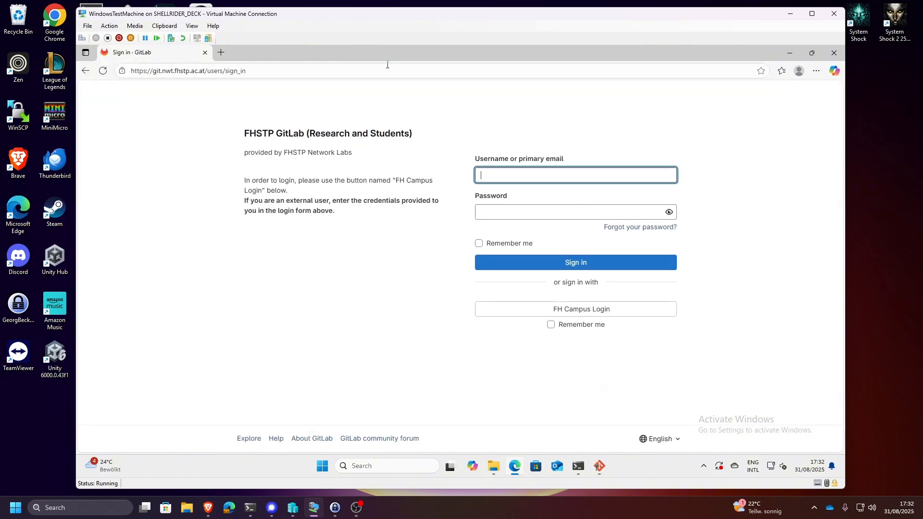
pyautogui.click(592, 310)
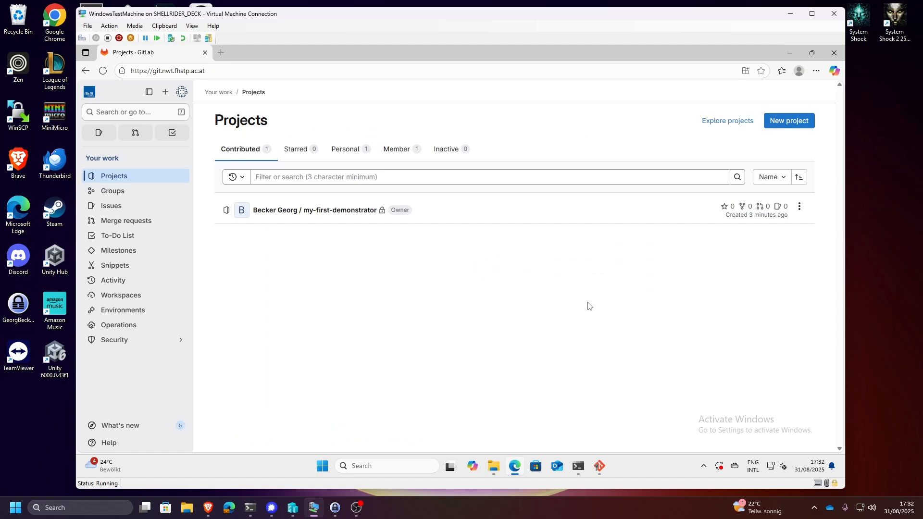
pyautogui.click(325, 214)
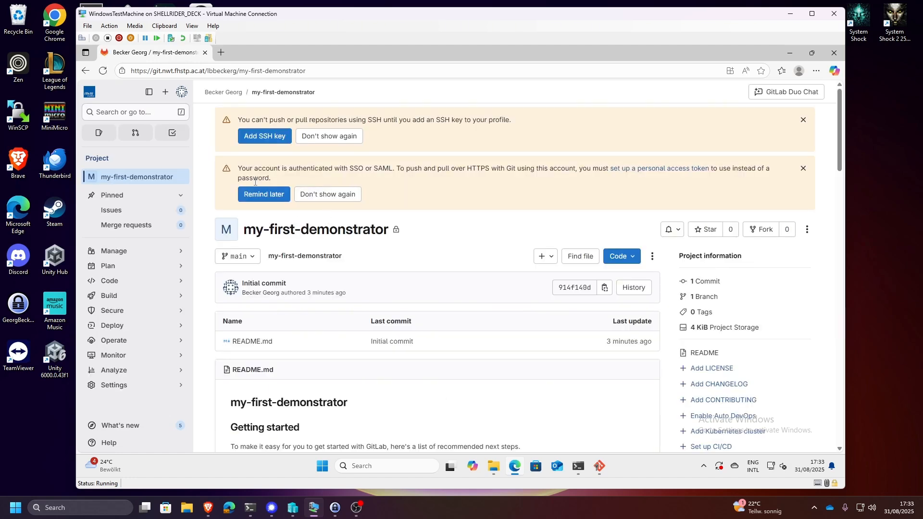
# - View the personal access tokens page through the project's token setup notice and return to the project page
pyautogui.click(685, 170)
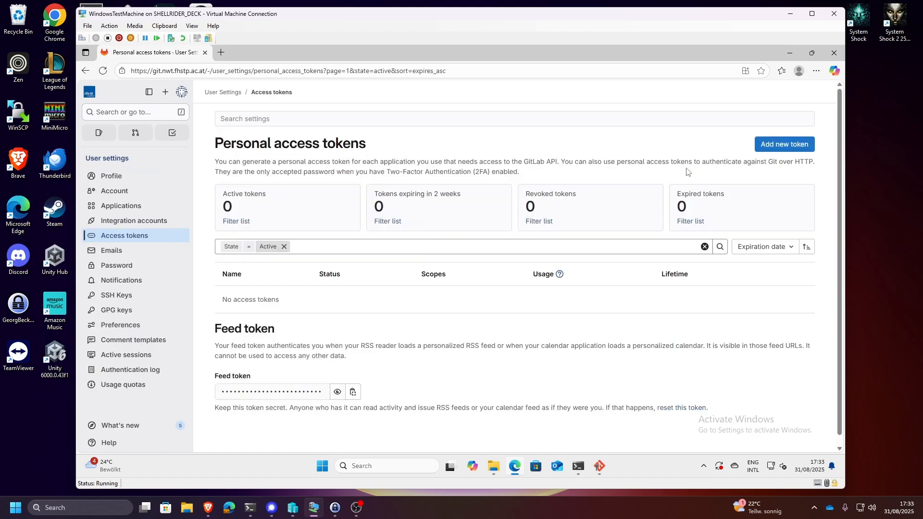
pyautogui.hotkey('alt', 'Left')
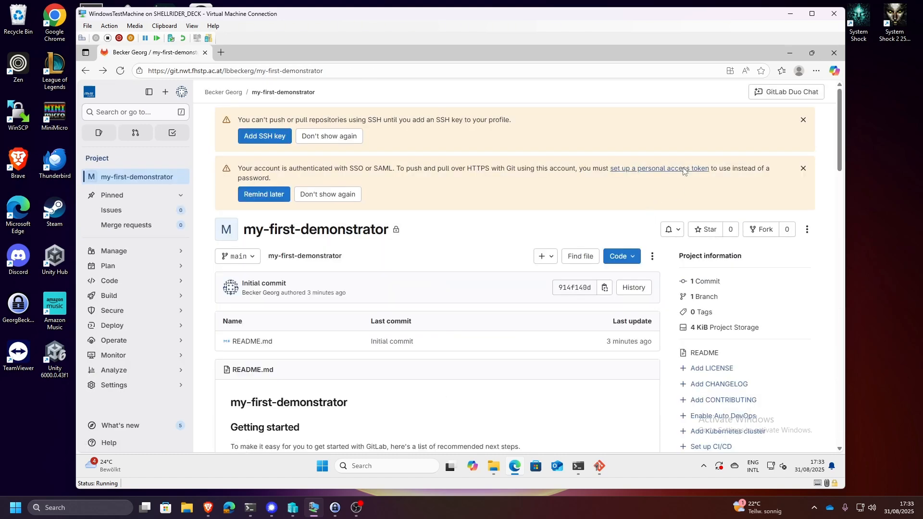
pyautogui.click(683, 169)
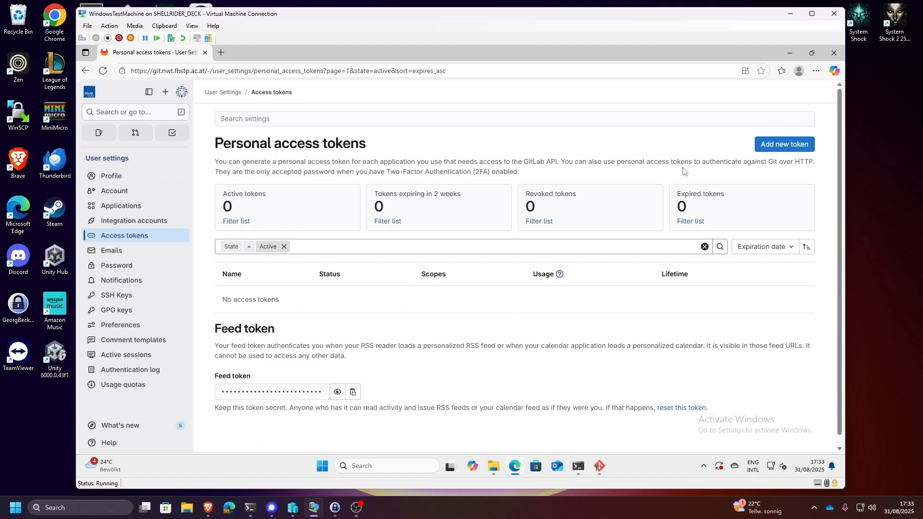
pyautogui.hotkey('alt', 'Left')
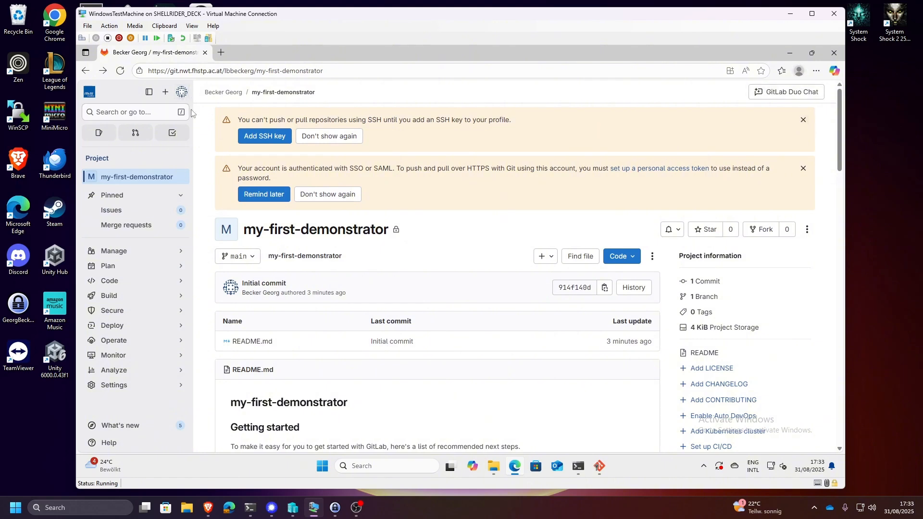
pyautogui.click(215, 97)
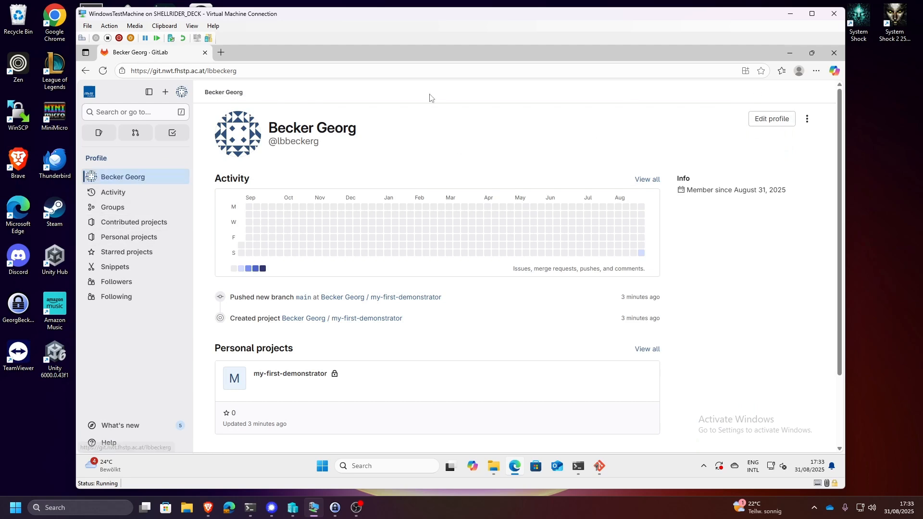
pyautogui.click(806, 119)
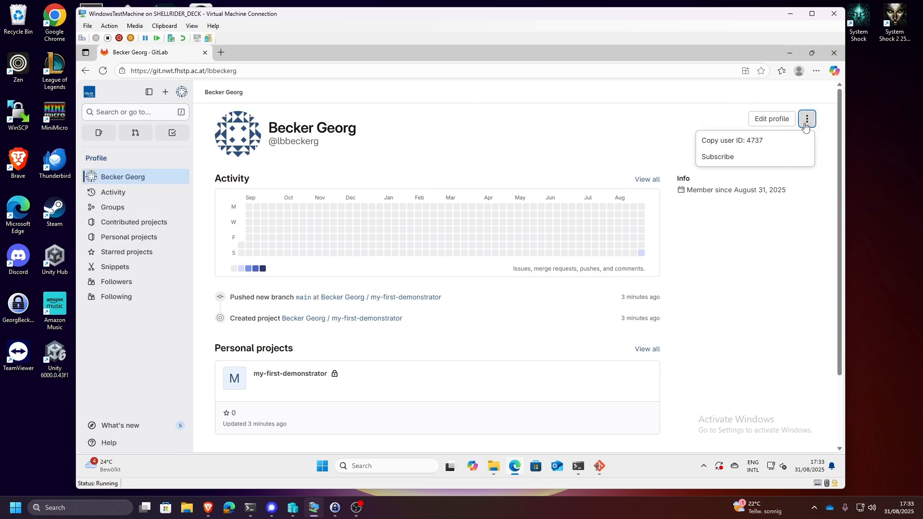
pyautogui.click(807, 120)
pyautogui.scroll(-3, 766, 127)
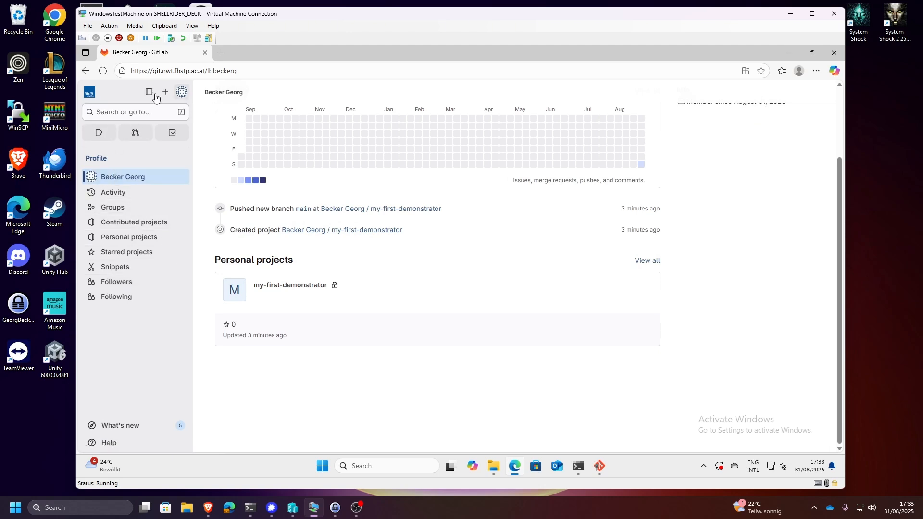
# - Open the access tokens page of the user settings by way of the account preferences
pyautogui.click(185, 93)
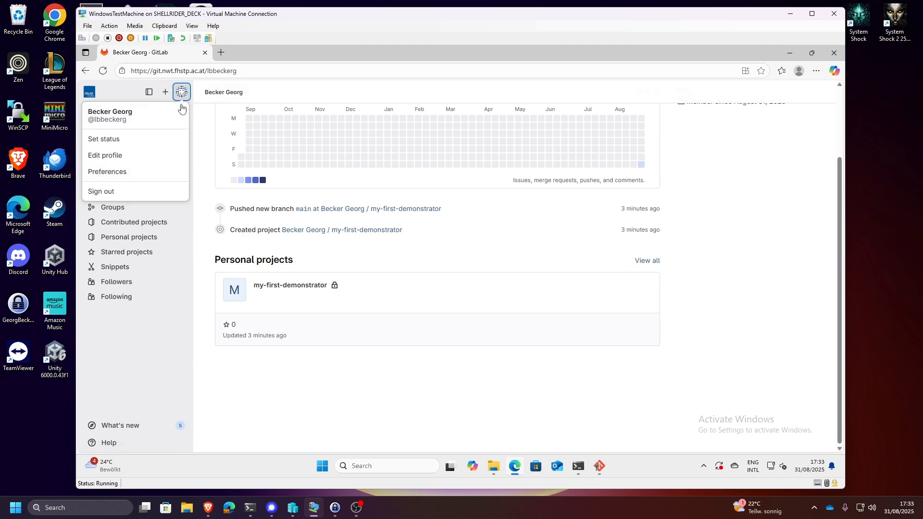
pyautogui.click(106, 171)
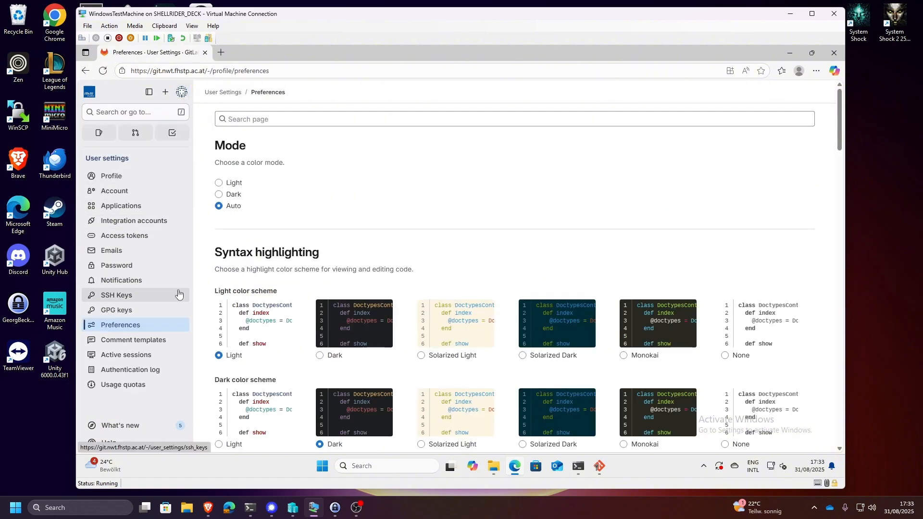
pyautogui.click(146, 238)
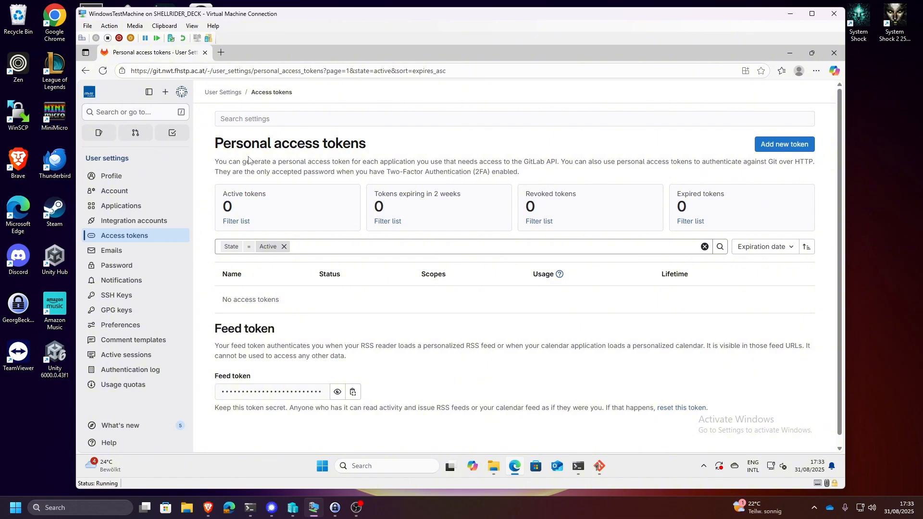
# - Start a new personal access token and name it My-demo-token
pyautogui.click(779, 146)
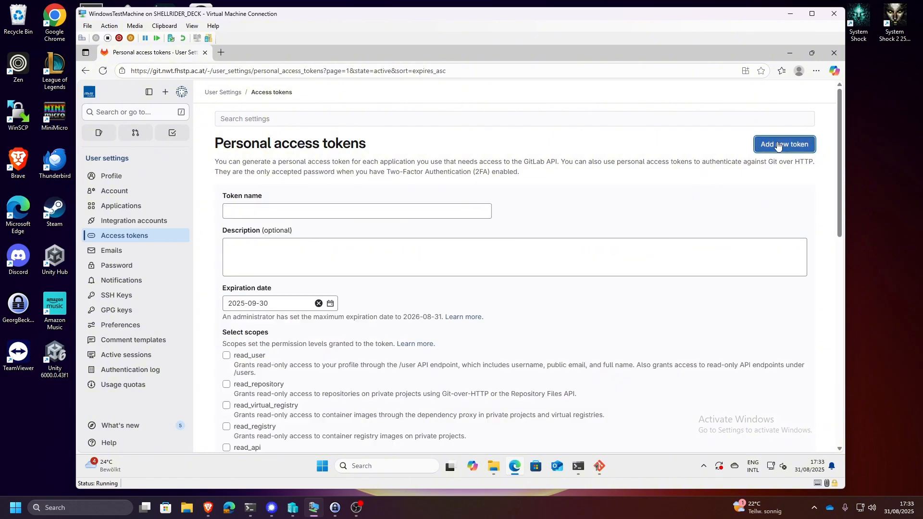
pyautogui.click(277, 216)
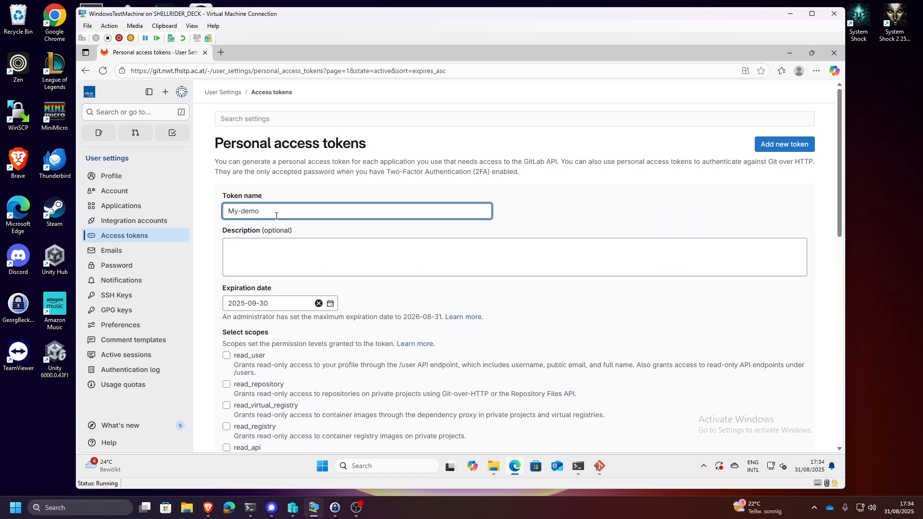
pyautogui.write('My-demo-token')
# - Grant the token the read_user, read_repository, read_virtual_registry, read_registry and read_api scopes
pyautogui.scroll(-6, 339, 270)
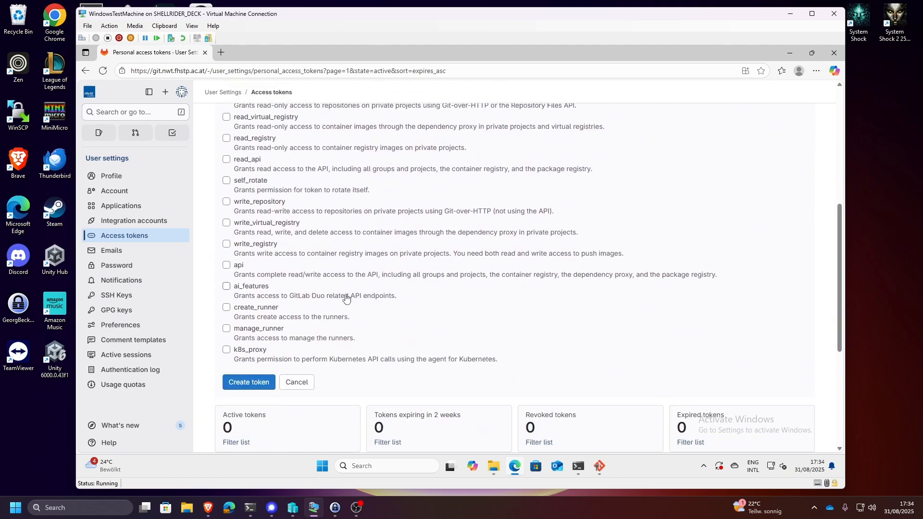
pyautogui.scroll(4, 346, 298)
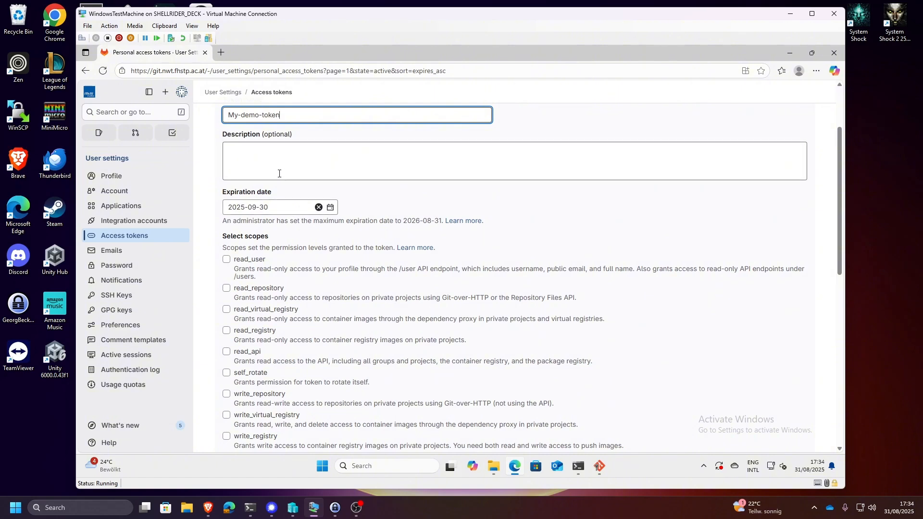
pyautogui.scroll(-3, 298, 161)
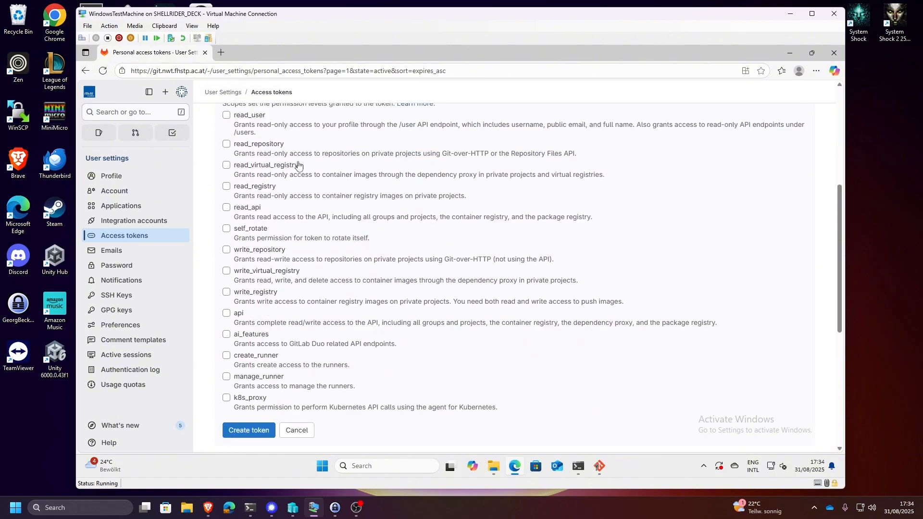
pyautogui.scroll(-1, 293, 356)
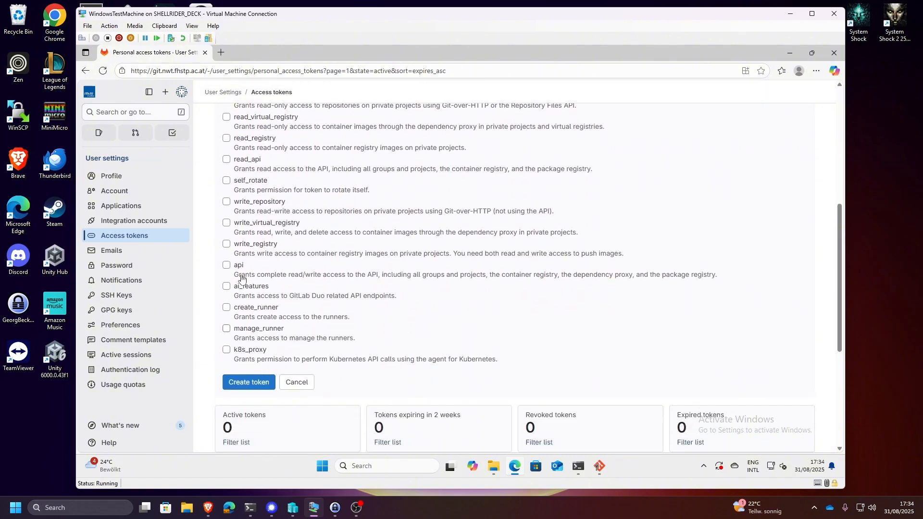
pyautogui.scroll(3, 271, 208)
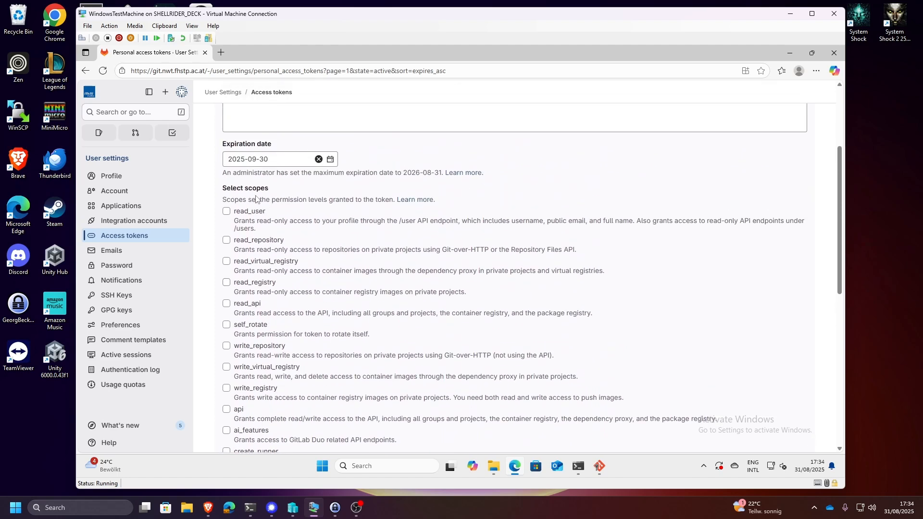
pyautogui.click(240, 216)
pyautogui.click(226, 241)
pyautogui.click(226, 262)
pyautogui.click(227, 283)
pyautogui.click(226, 304)
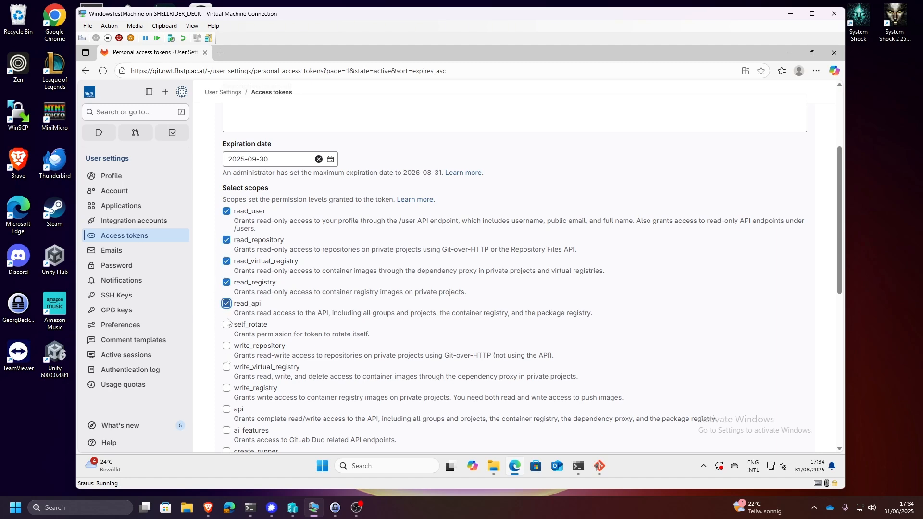
# - Add the self_rotate, write_repository, write_virtual_registry, write_registry and api scopes to the token
pyautogui.click(227, 325)
pyautogui.click(226, 346)
pyautogui.click(226, 368)
pyautogui.click(226, 388)
pyautogui.click(227, 409)
# - Add the ai_features, create_runner, manage_runner and k8s_proxy scopes to the token
pyautogui.scroll(-3, 234, 358)
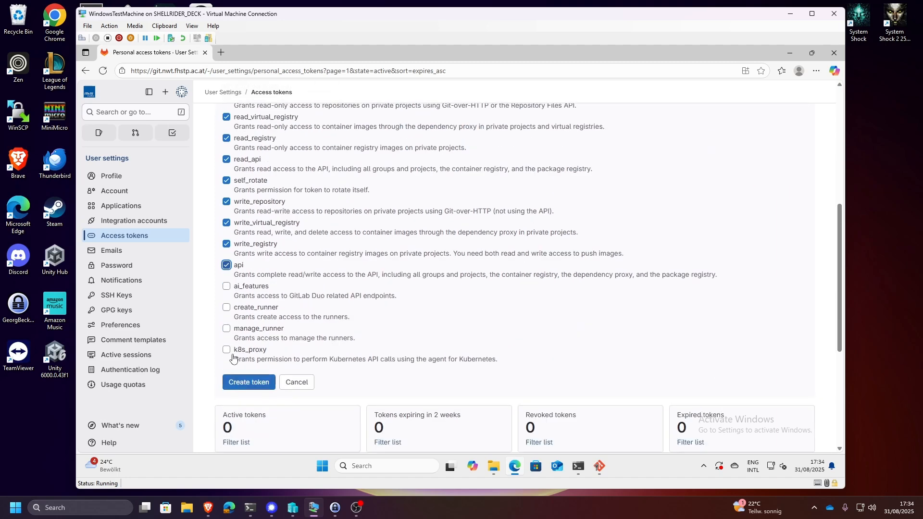
pyautogui.click(226, 285)
pyautogui.click(226, 307)
pyautogui.click(227, 328)
pyautogui.click(227, 349)
# - Create the personal access token and copy its value to the clipboard
pyautogui.scroll(-4, 238, 353)
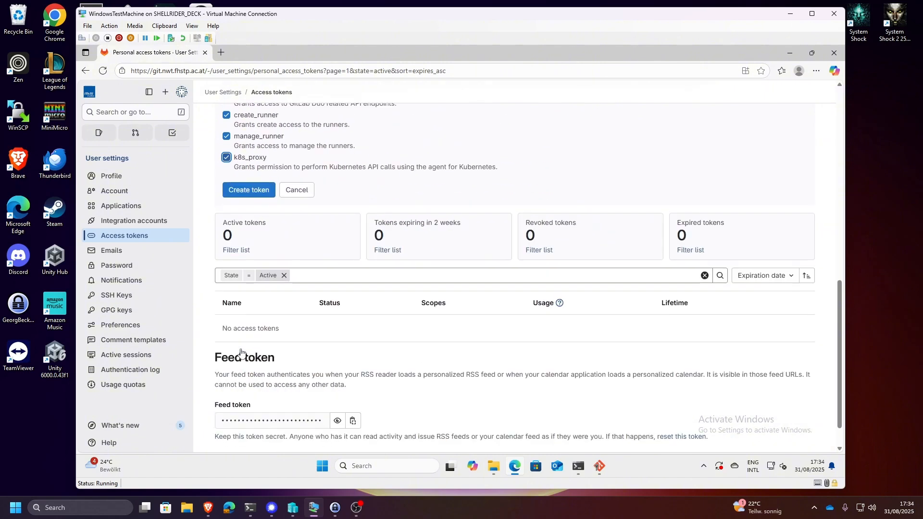
pyautogui.scroll(-2, 373, 357)
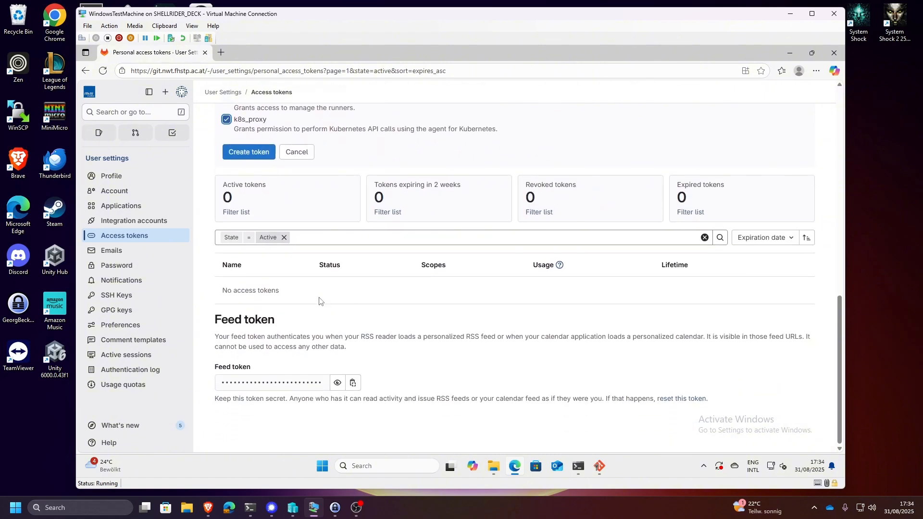
pyautogui.scroll(3, 319, 301)
pyautogui.click(253, 298)
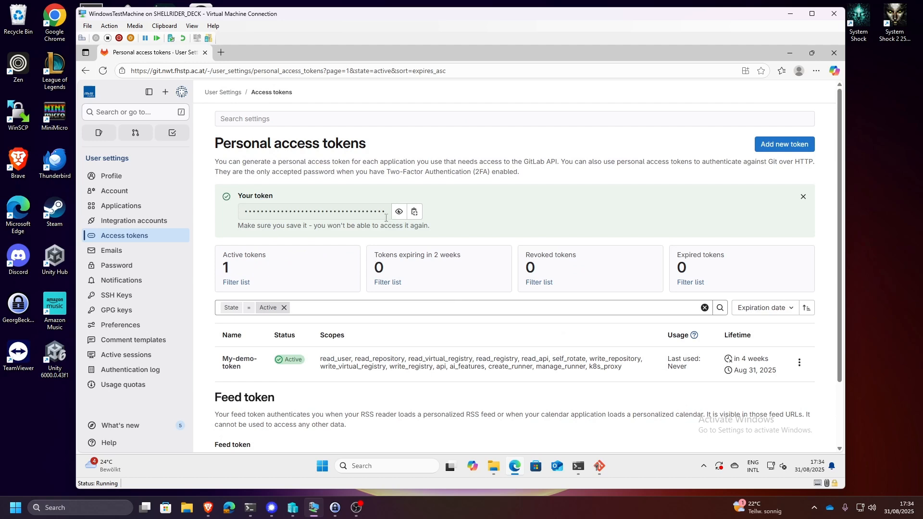
pyautogui.click(414, 212)
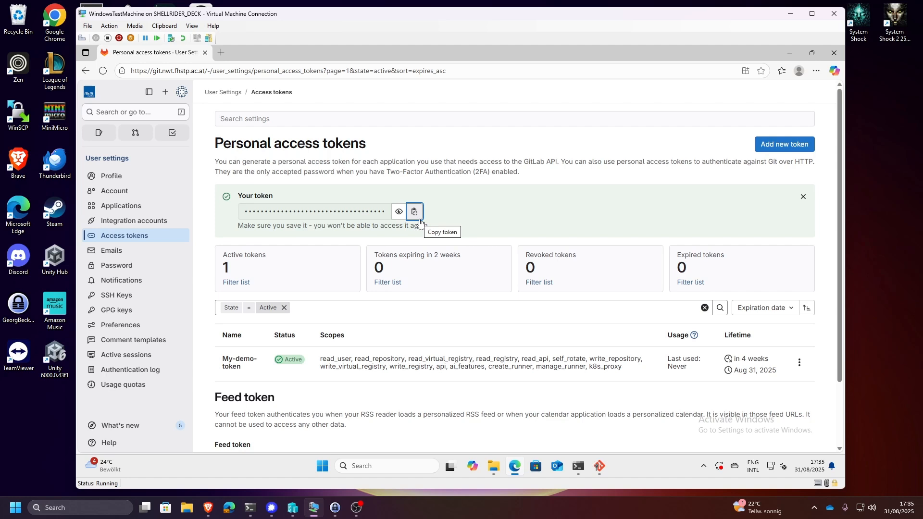
pyautogui.click(414, 214)
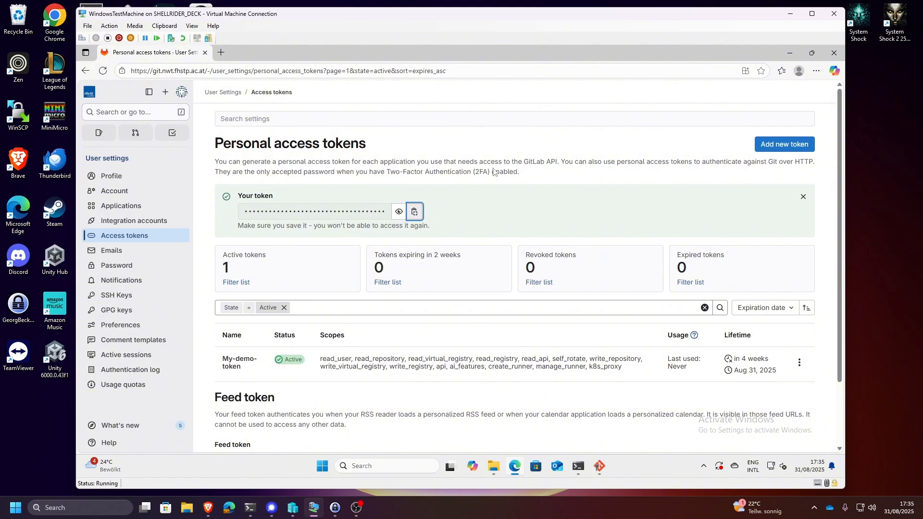
# - Minimise the browser, paste the personal access token into the GitLab sign-in dialog and sign in to continue cloning
pyautogui.click(789, 54)
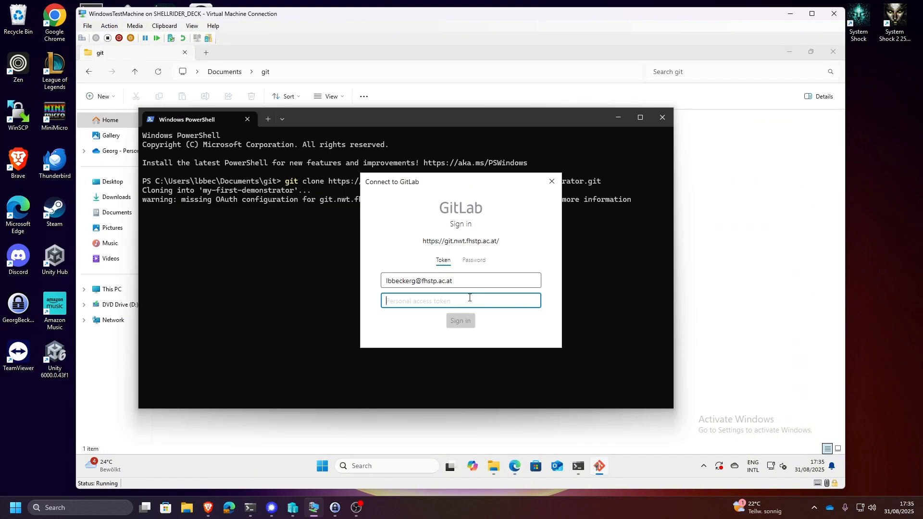
pyautogui.hotkey('ctrl', 'v')
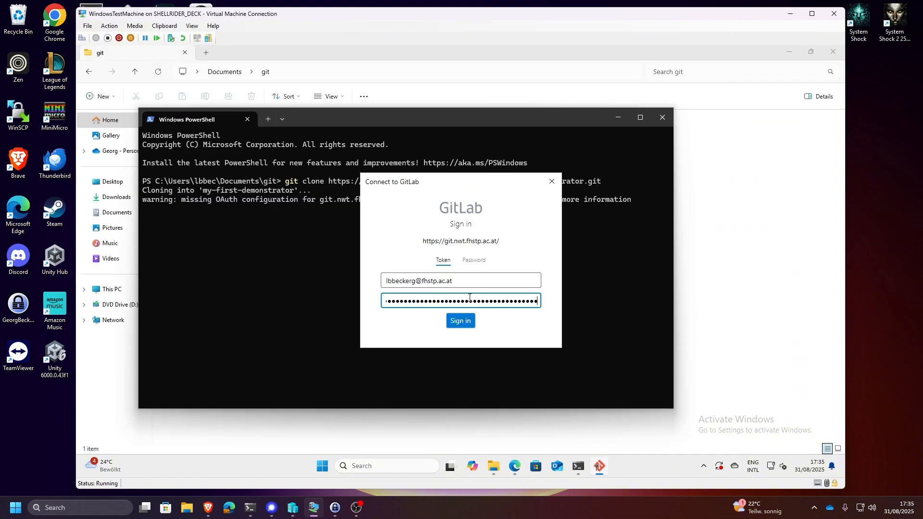
pyautogui.click(470, 325)
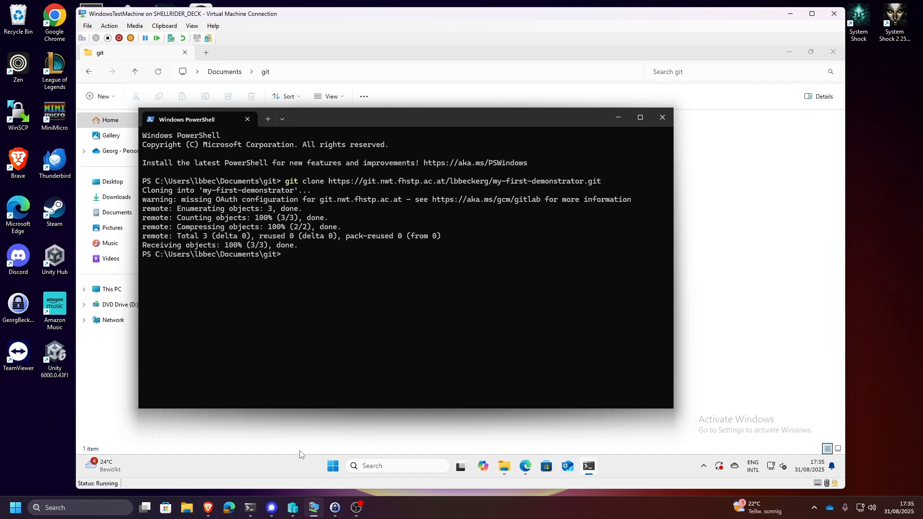
# - Check the cloned folder in File Explorer, close that window and reposition the PowerShell window on the desktop
pyautogui.click(464, 422)
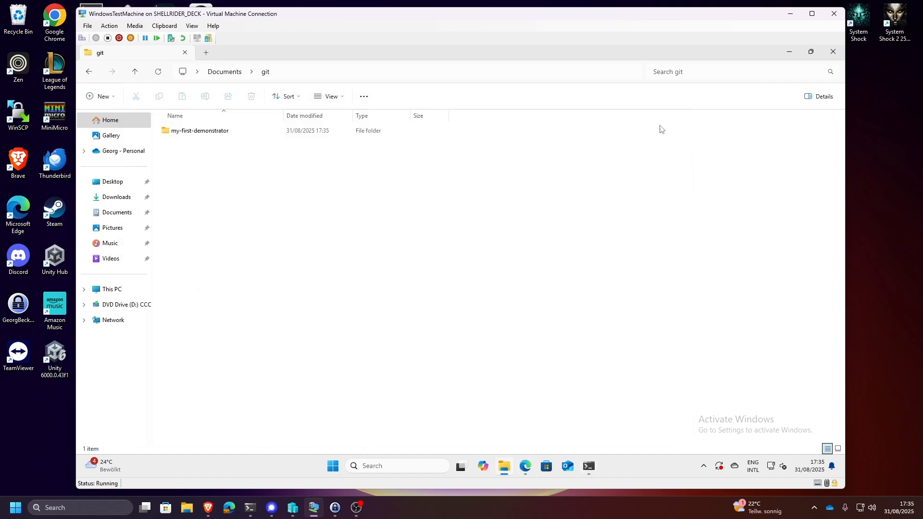
pyautogui.click(835, 56)
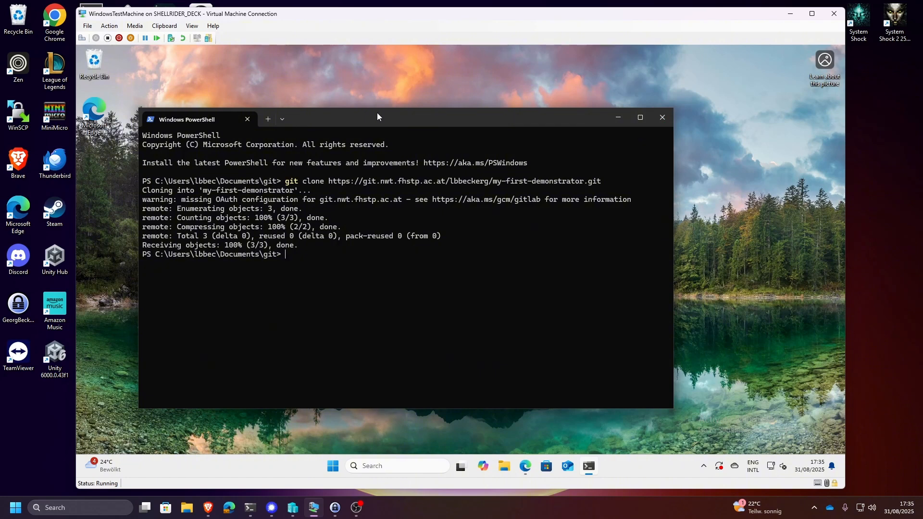
pyautogui.moveTo(377, 112); pyautogui.dragTo(473, 93)
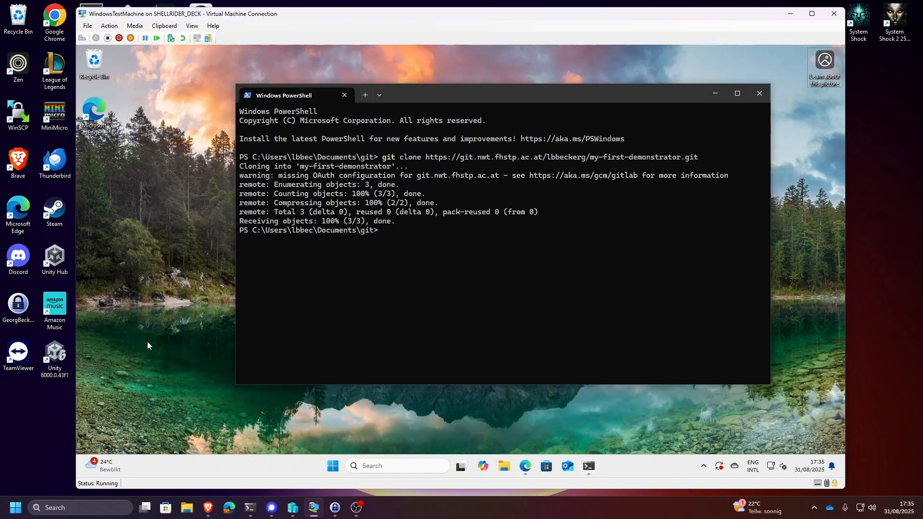
# - Search for Visual Studio Code in the virtual machine and launch it
pyautogui.press('super')
pyautogui.write('vi')
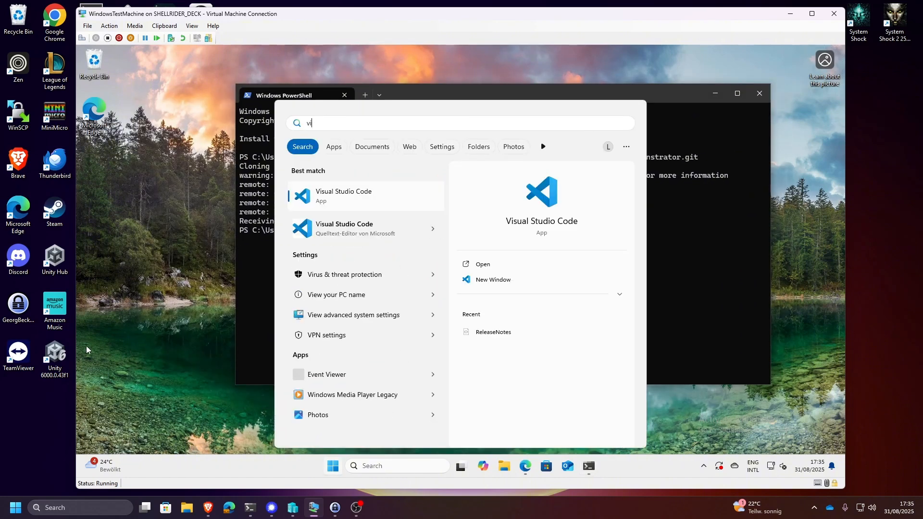
pyautogui.click(356, 194)
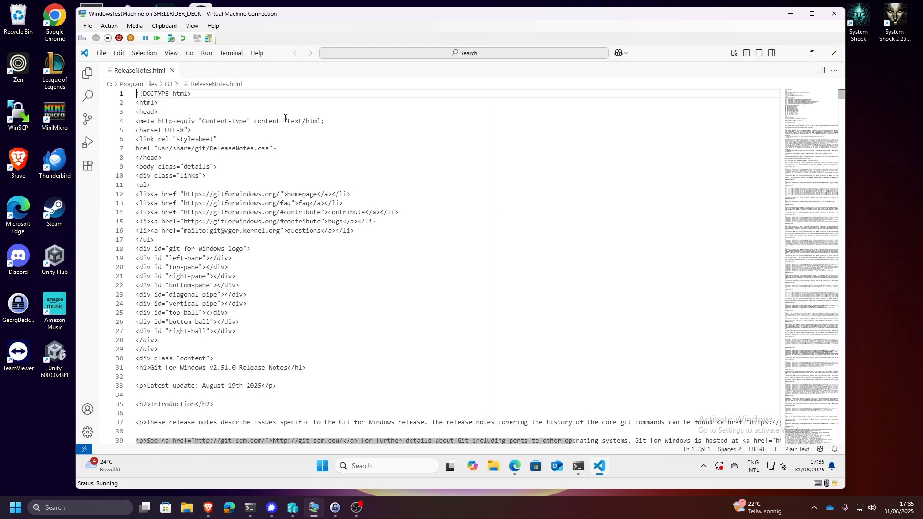
# - Open the cloned my-first-demonstrator folder from Documents\git in Visual Studio Code and trust its authors
pyautogui.click(101, 53)
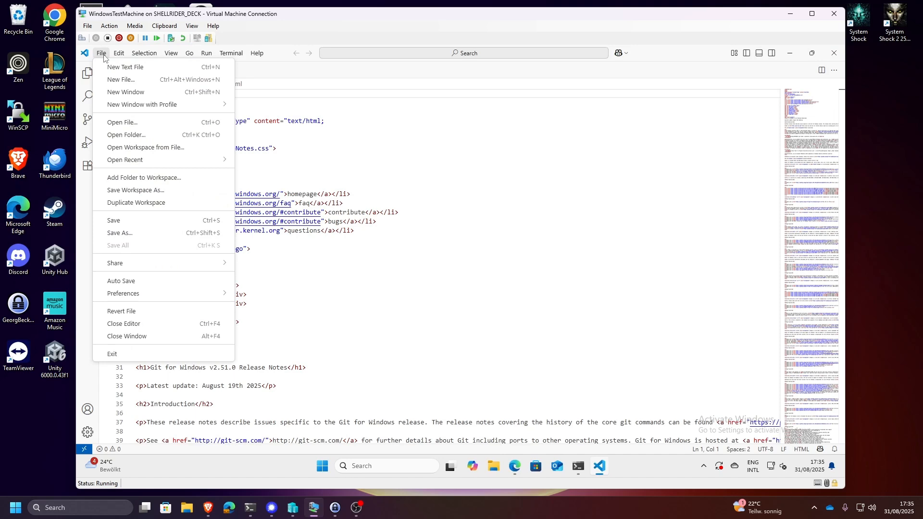
pyautogui.click(149, 135)
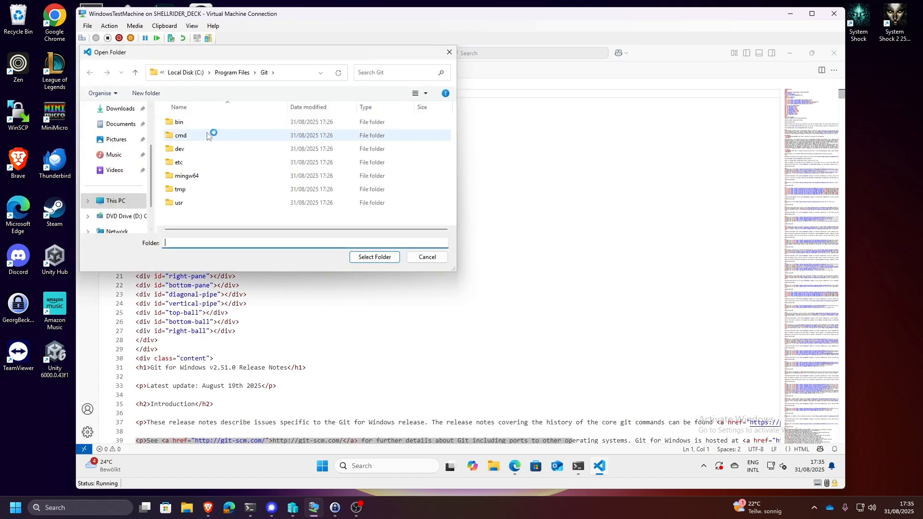
pyautogui.click(121, 124)
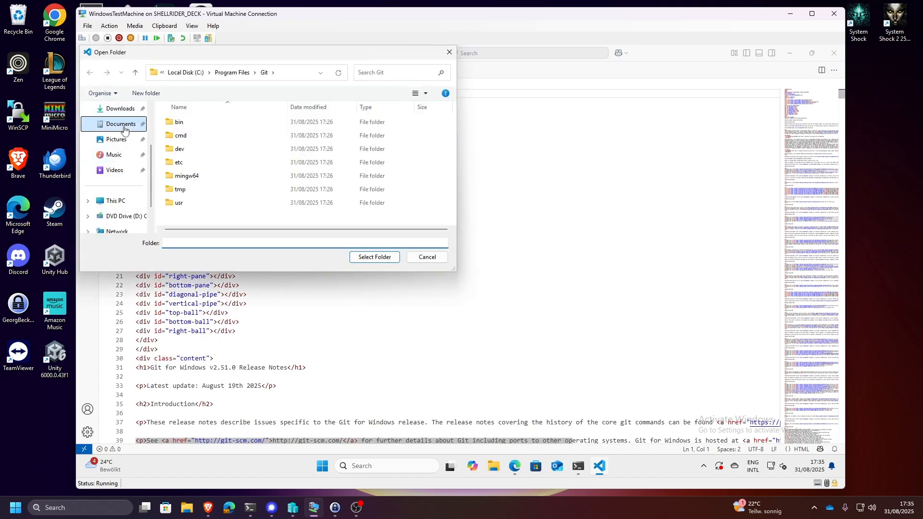
pyautogui.doubleClick(192, 123)
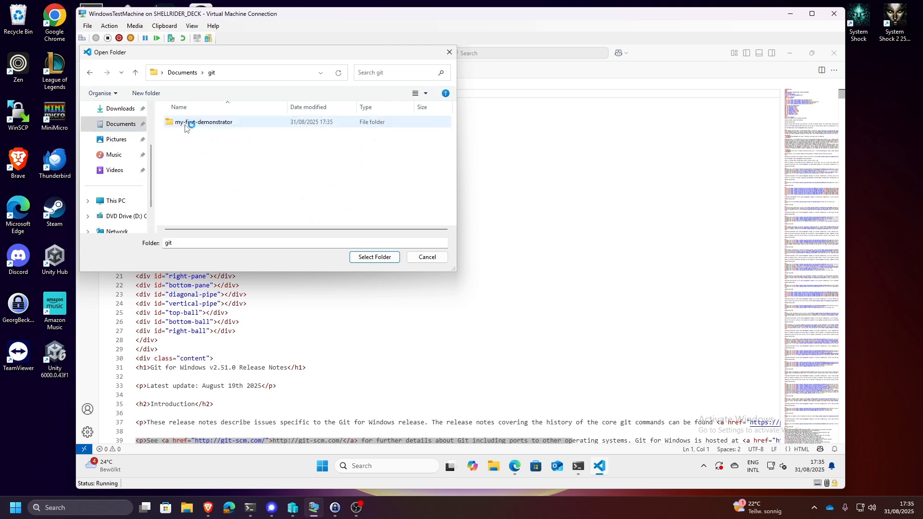
pyautogui.doubleClick(212, 123)
pyautogui.click(372, 257)
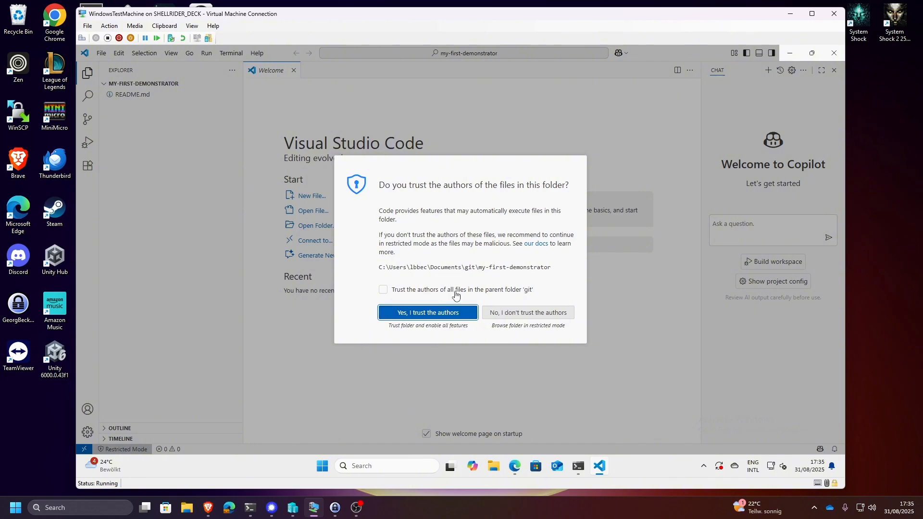
pyautogui.click(422, 316)
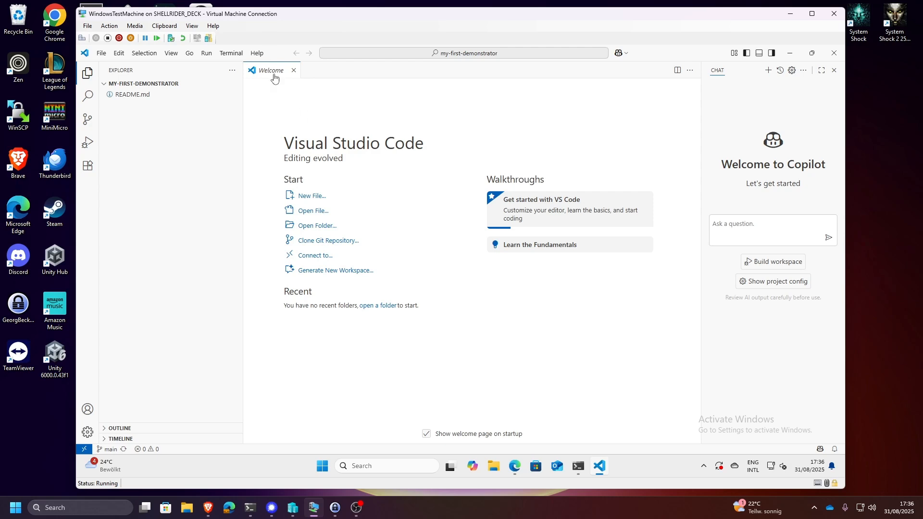
# - Create a new file named index.html in the root of the my-first-demonstrator project
pyautogui.click(165, 117)
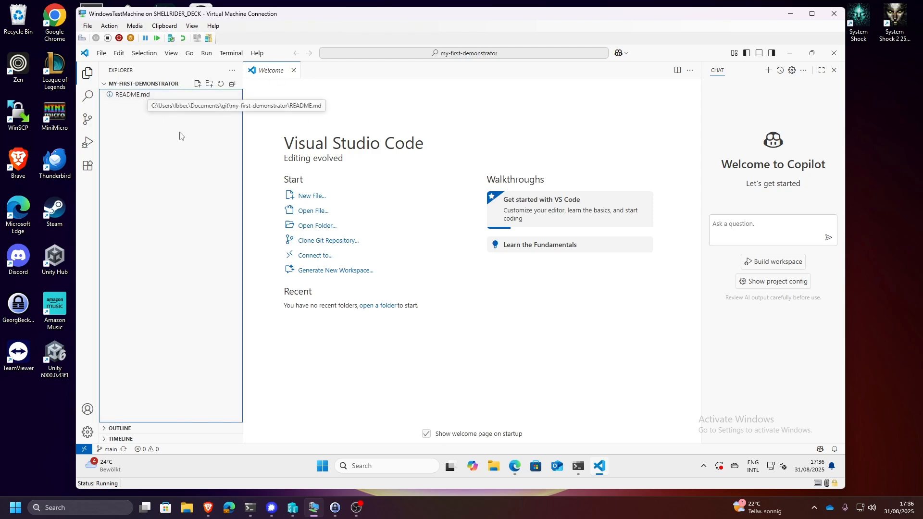
pyautogui.click(197, 84)
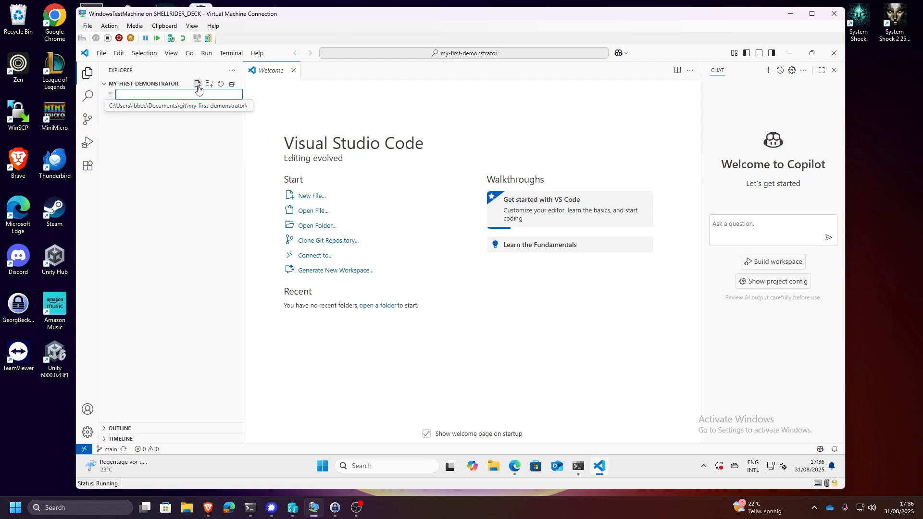
pyautogui.write('index')
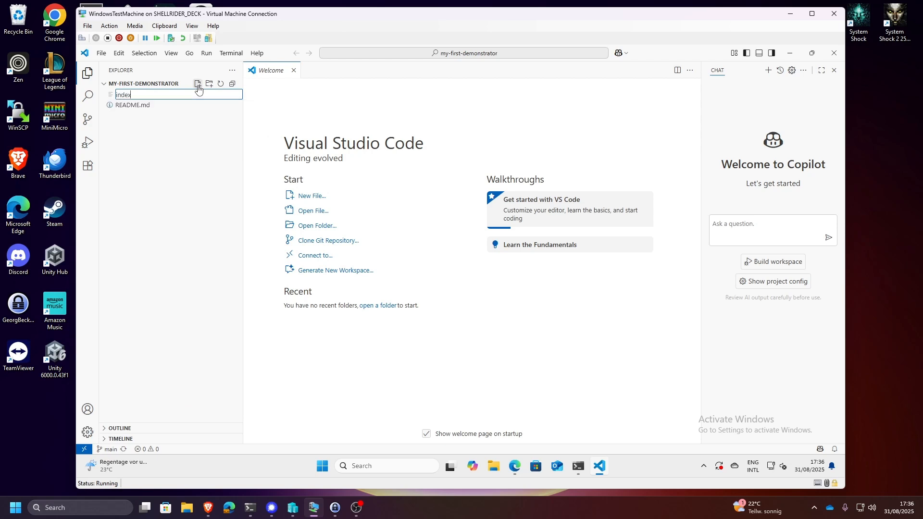
pyautogui.write('.html')
pyautogui.press('Return')
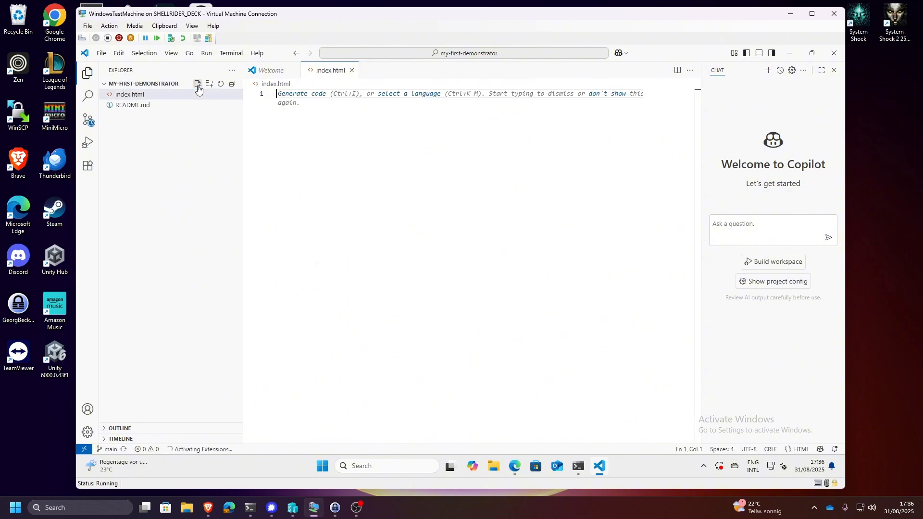
# - Insert the <!DOCTYPE html> declaration on line 1 and a closing </html> tag on line 3 of index.html
pyautogui.write('<')
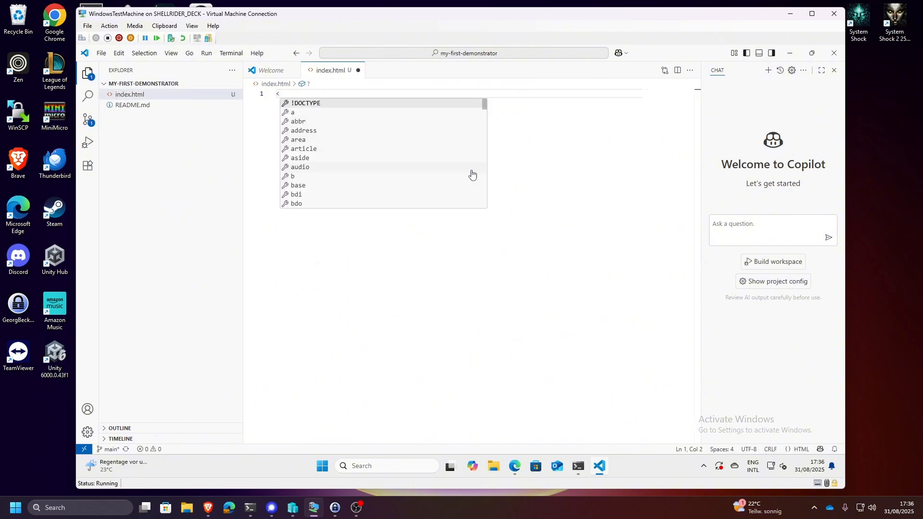
pyautogui.press('Return')
pyautogui.press('Return')
pyautogui.press('Return')
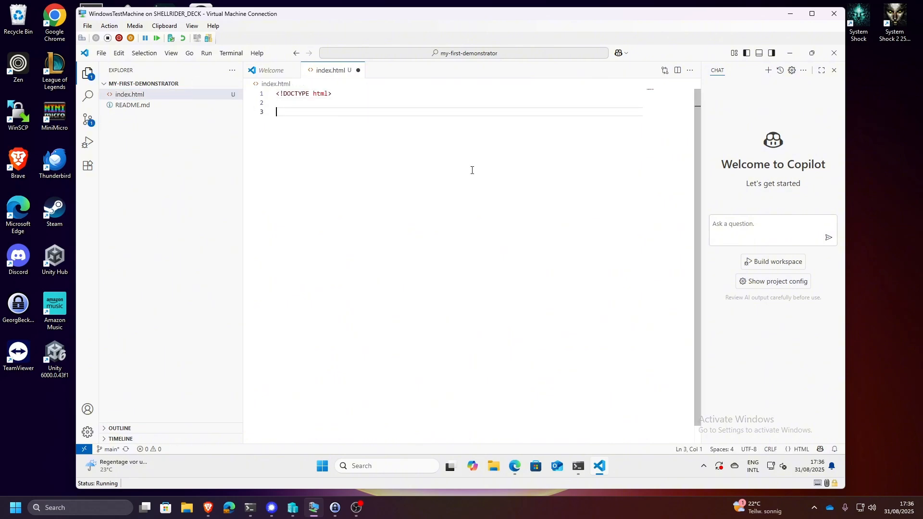
pyautogui.write('<')
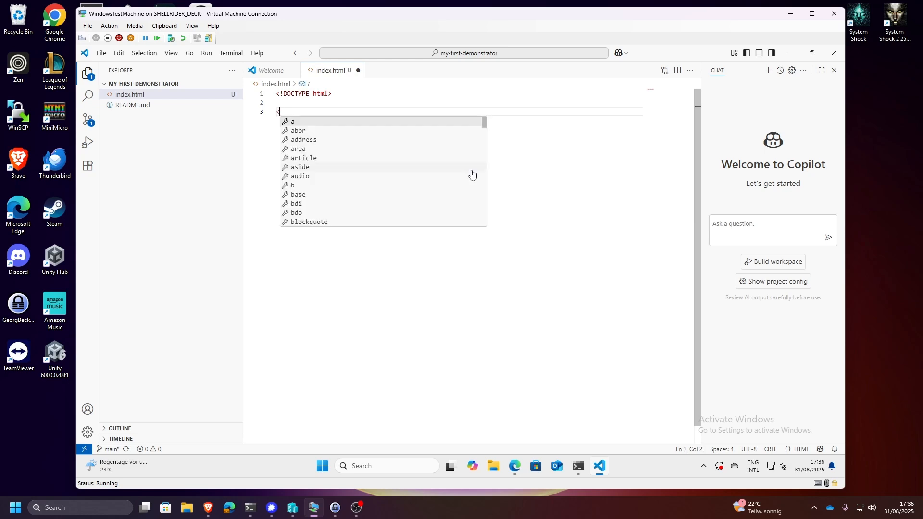
pyautogui.write('/html>')
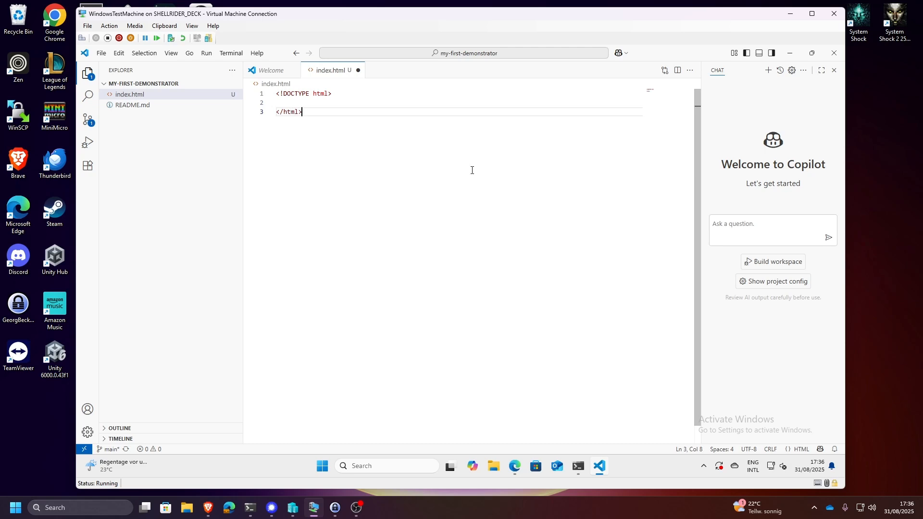
# - Add a <body></body> element on the empty line between the doctype and the closing html tag
pyautogui.press('Up')
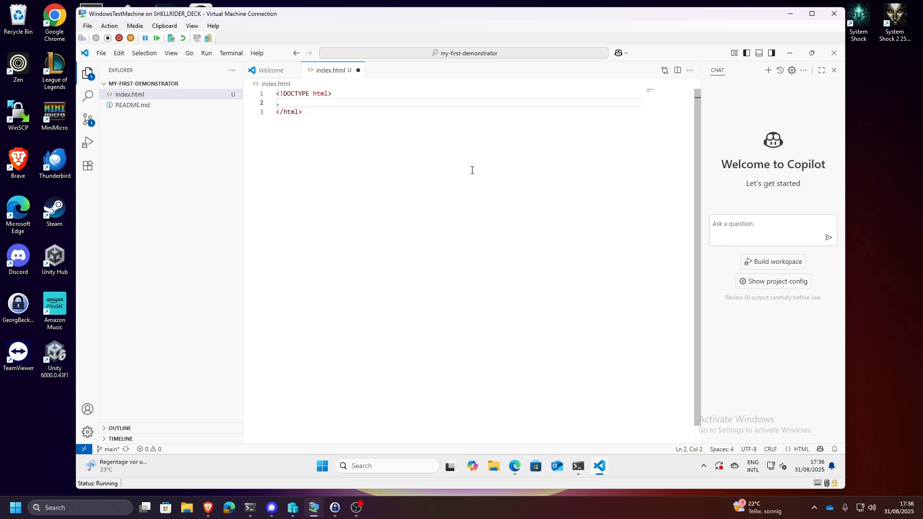
pyautogui.press('BackSpace')
pyautogui.press('Escape')
pyautogui.write('H')
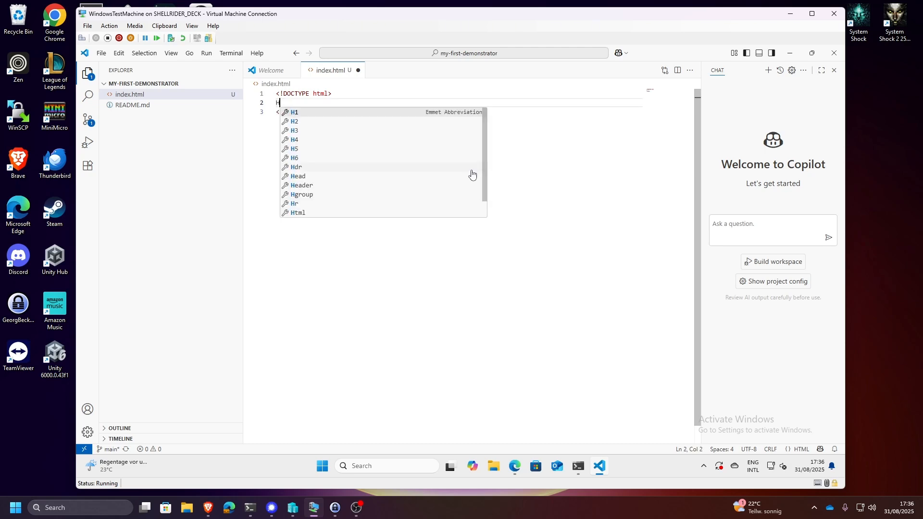
pyautogui.press('BackSpace')
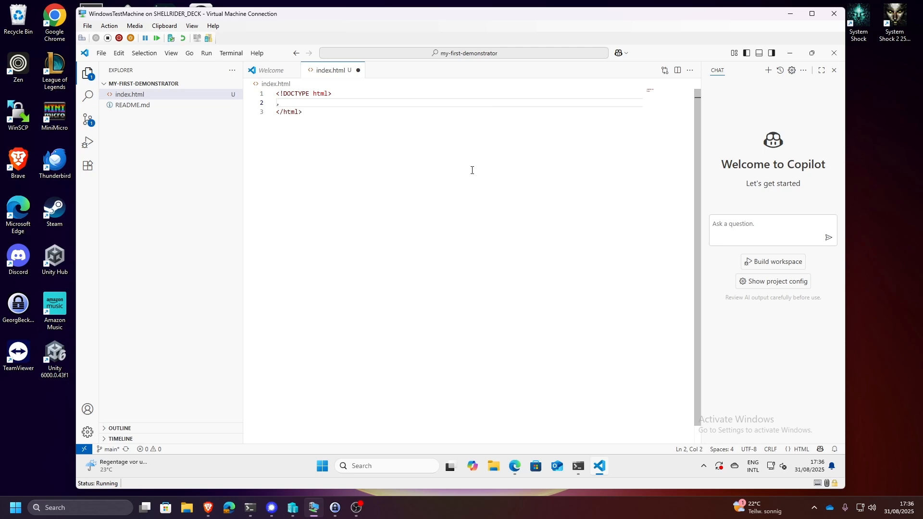
pyautogui.write('<bo')
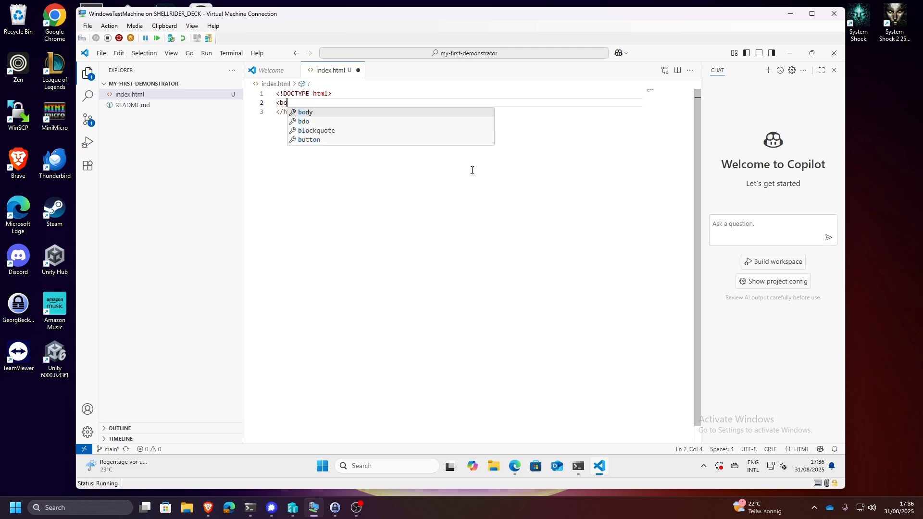
pyautogui.write('dy?')
pyautogui.write('></body>')
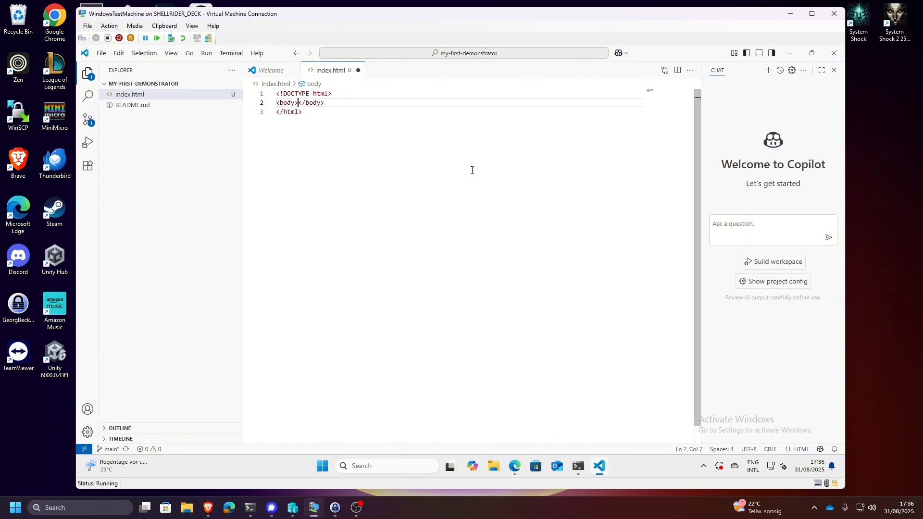
# - Add a <p> paragraph reading "Hello, this is a webpage" inside the body and save index.html
pyautogui.press('Return')
pyautogui.write('<p')
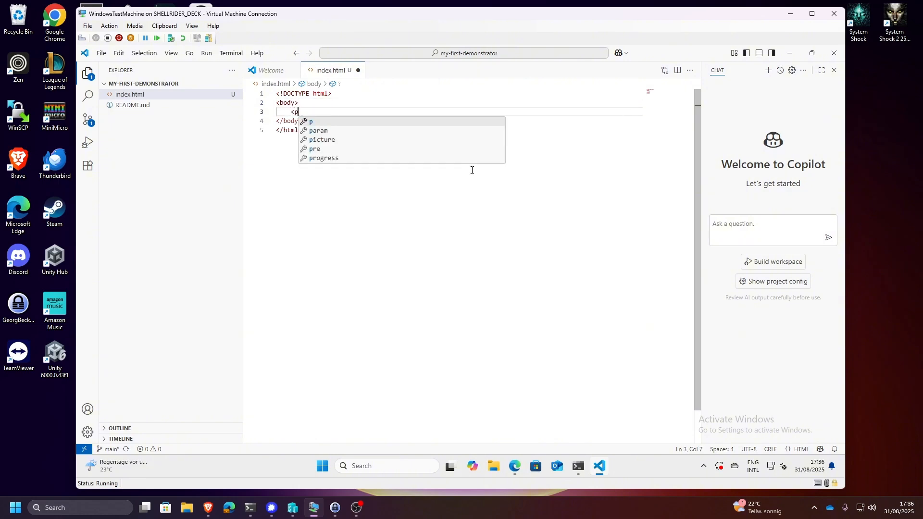
pyautogui.write('></p>')
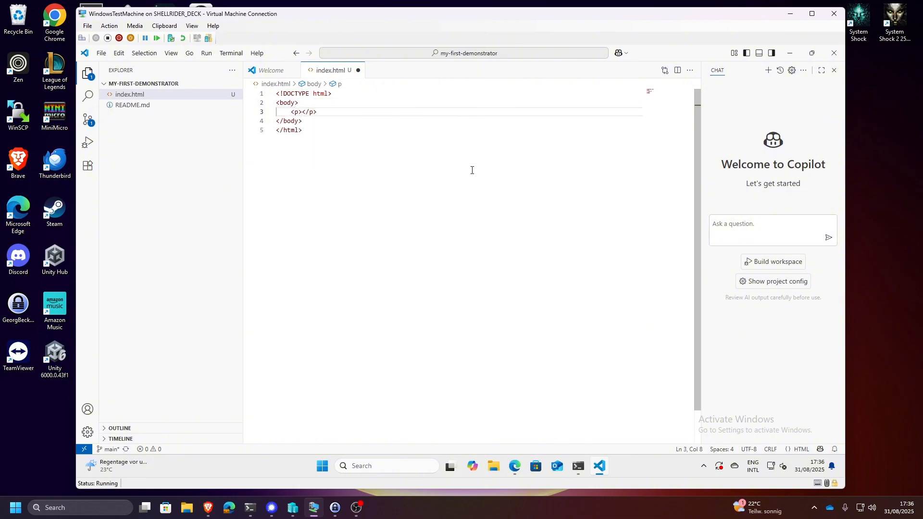
pyautogui.write('Hello, this is a webpage')
pyautogui.hotkey('ctrl', 's')
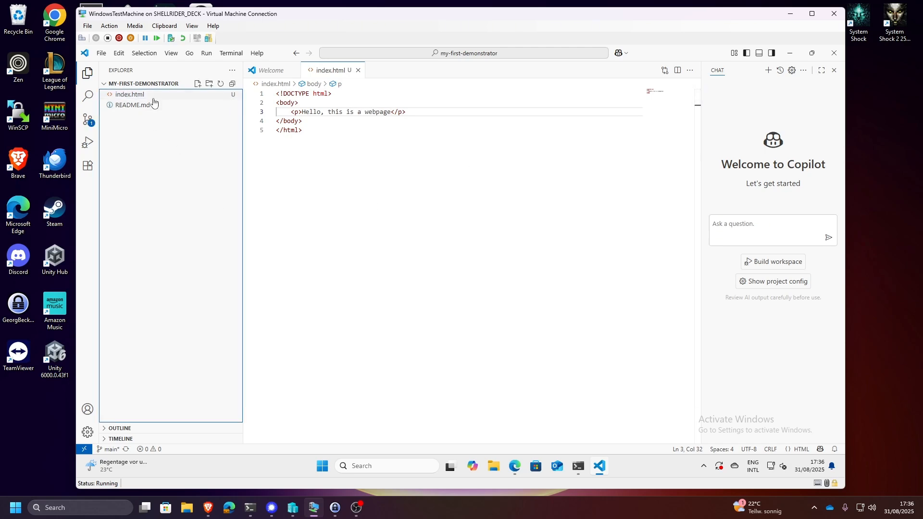
pyautogui.click(139, 95)
pyautogui.rightClick(139, 95)
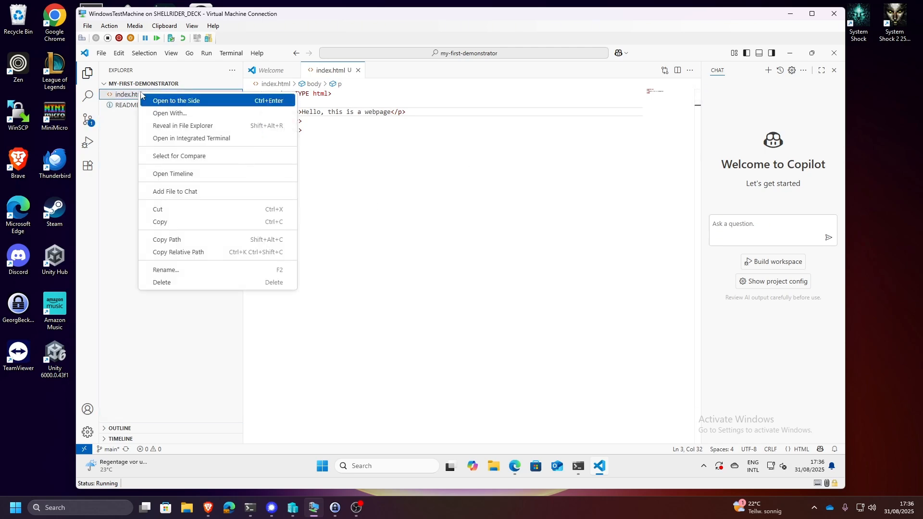
pyautogui.click(192, 114)
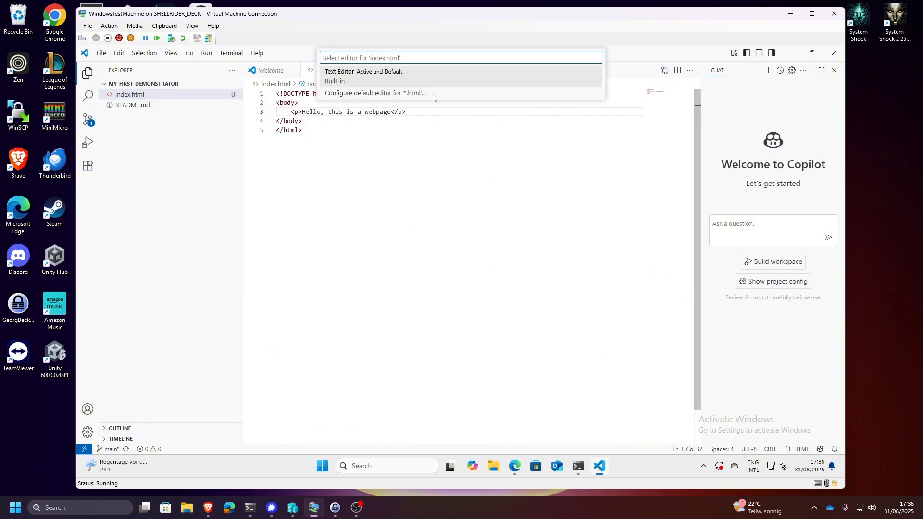
pyautogui.click(360, 231)
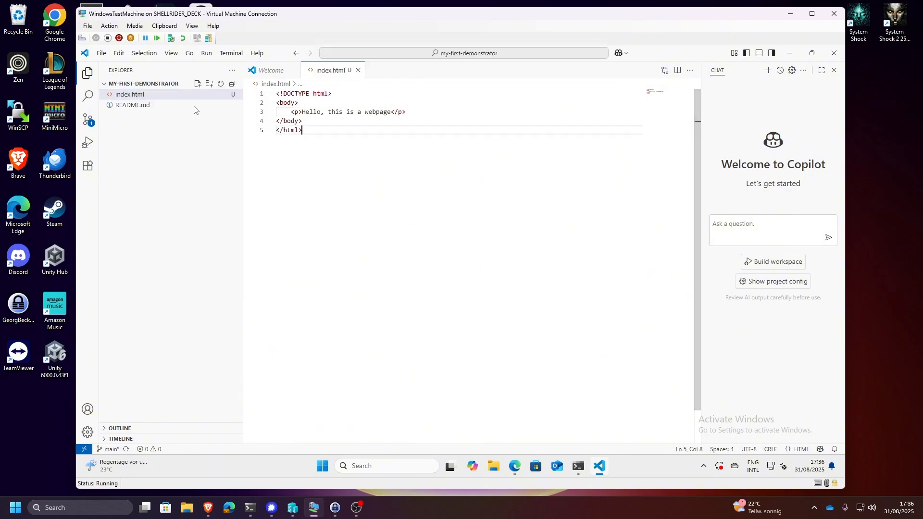
pyautogui.rightClick(180, 101)
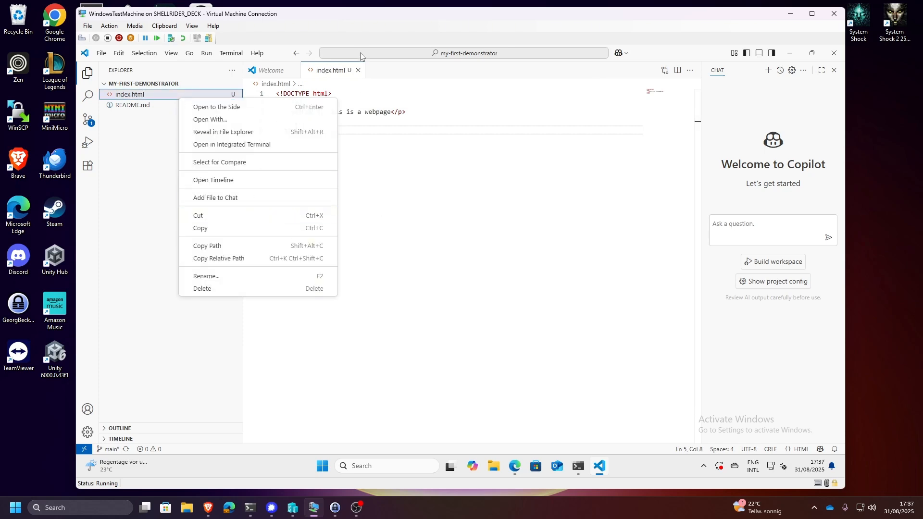
pyautogui.click(487, 202)
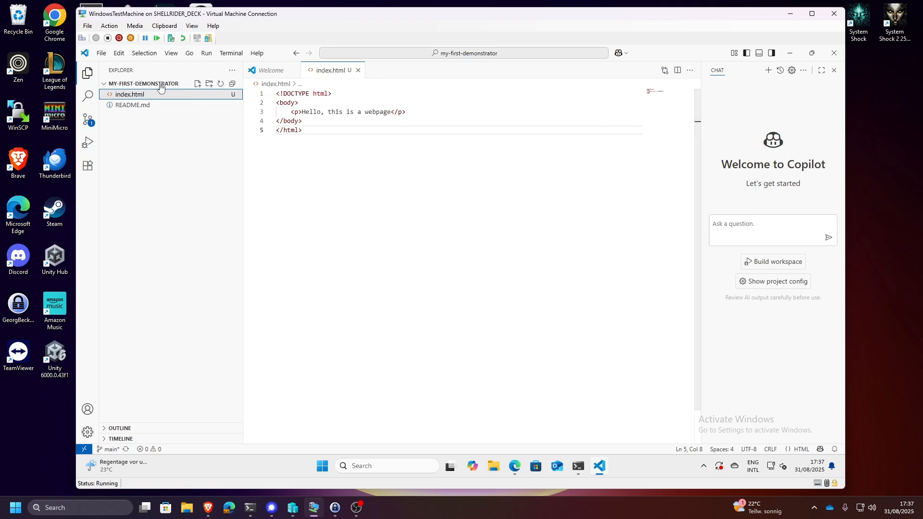
pyautogui.press('super')
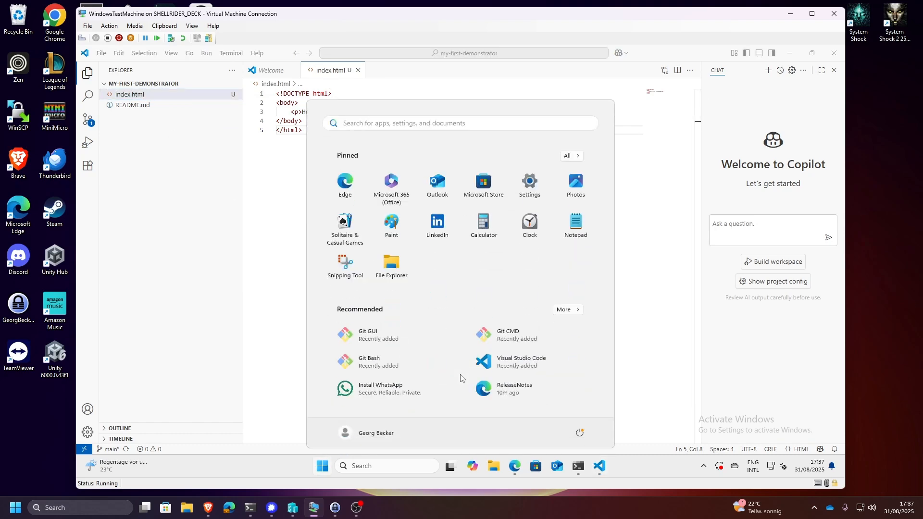
pyautogui.rightClick(157, 94)
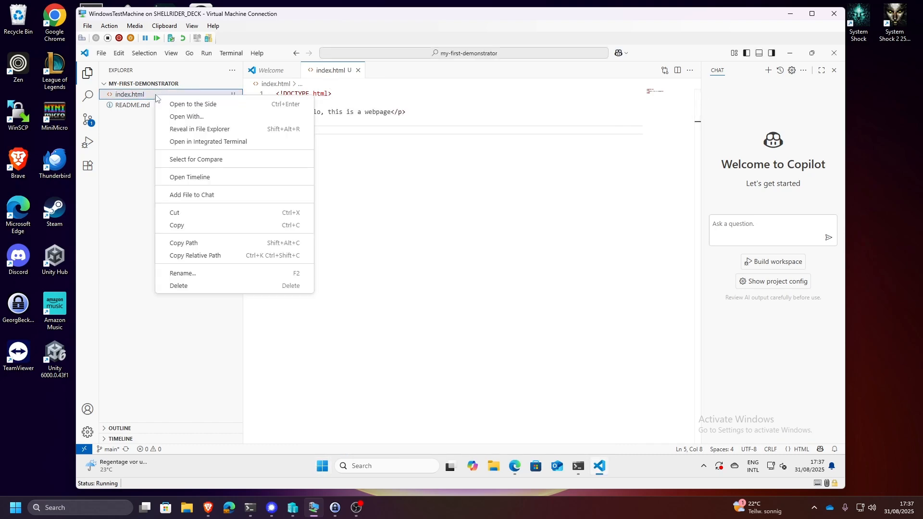
pyautogui.click(232, 117)
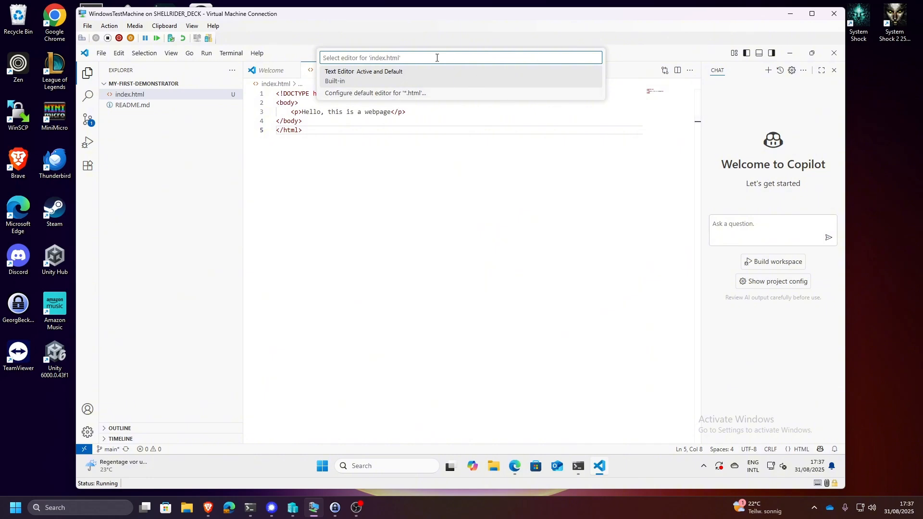
pyautogui.click(552, 228)
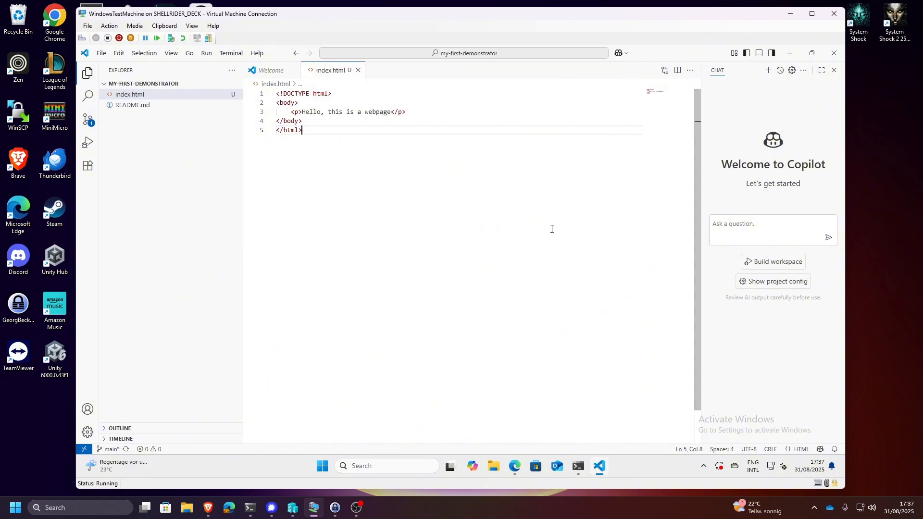
# - Switch to Microsoft Edge and pull its maximized window down to a smaller size over the editor
pyautogui.press('super')
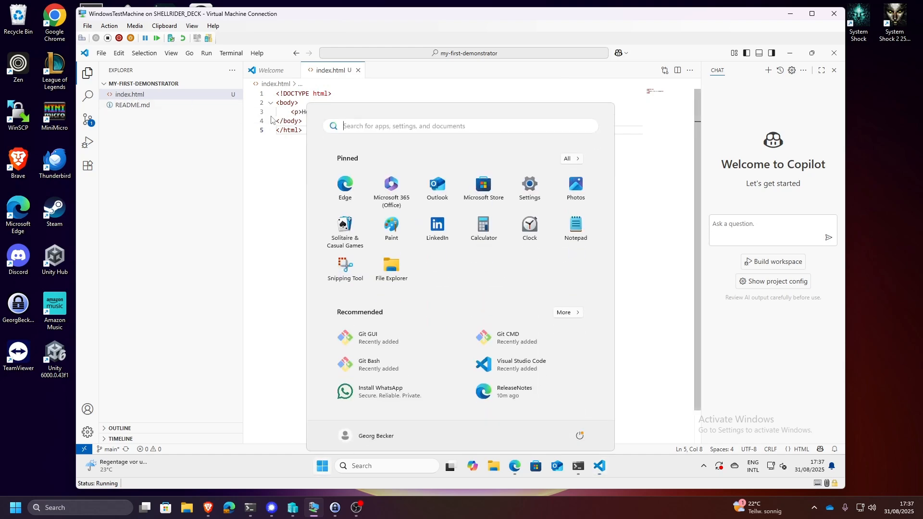
pyautogui.press('super')
pyautogui.click(521, 471)
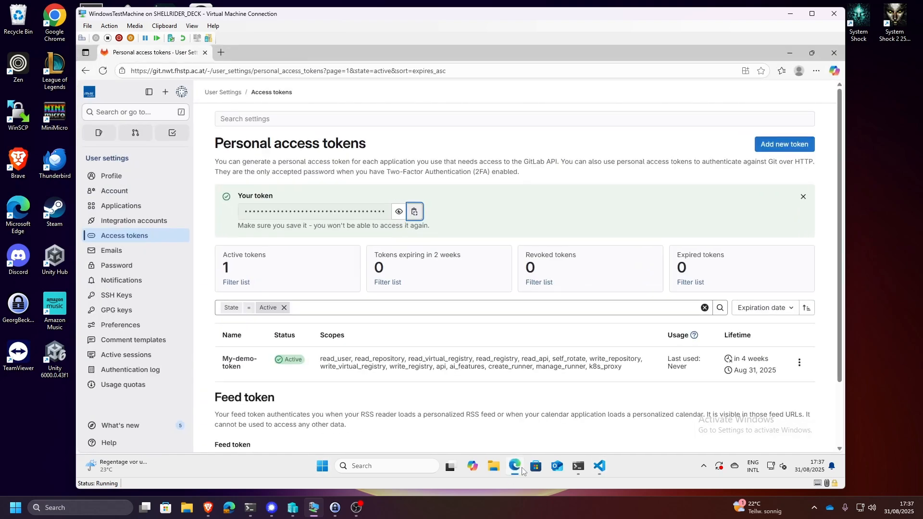
pyautogui.click(286, 70)
pyautogui.moveTo(332, 53); pyautogui.dragTo(577, 97)
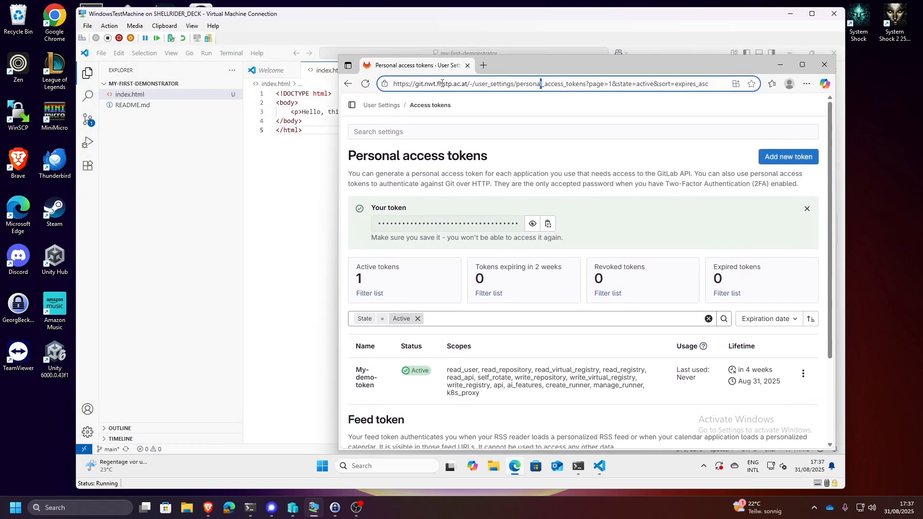
# - Copy the full path of index.html from the project files and open it in a new Microsoft Edge tab
pyautogui.rightClick(138, 97)
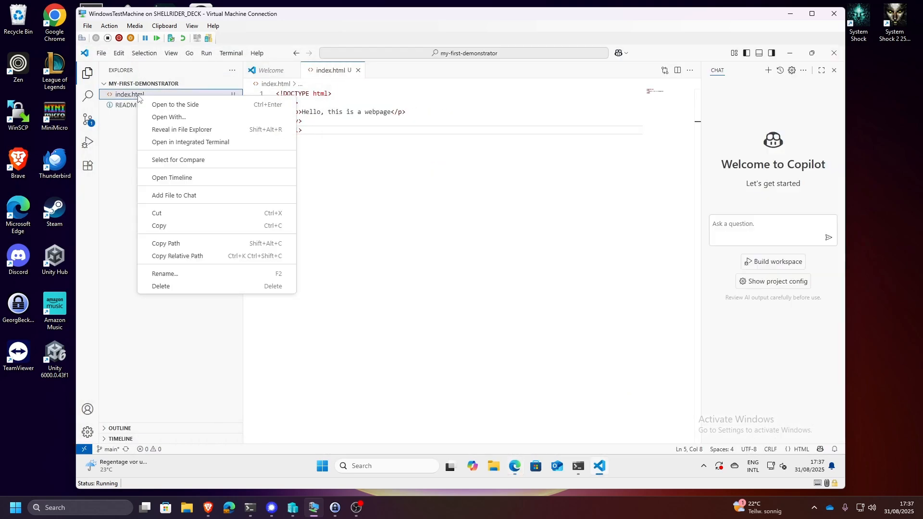
pyautogui.click(208, 246)
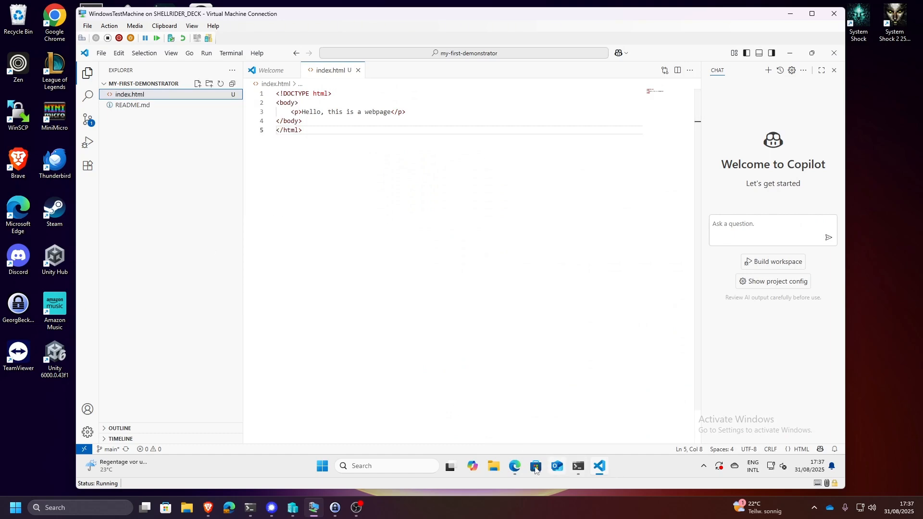
pyautogui.click(514, 466)
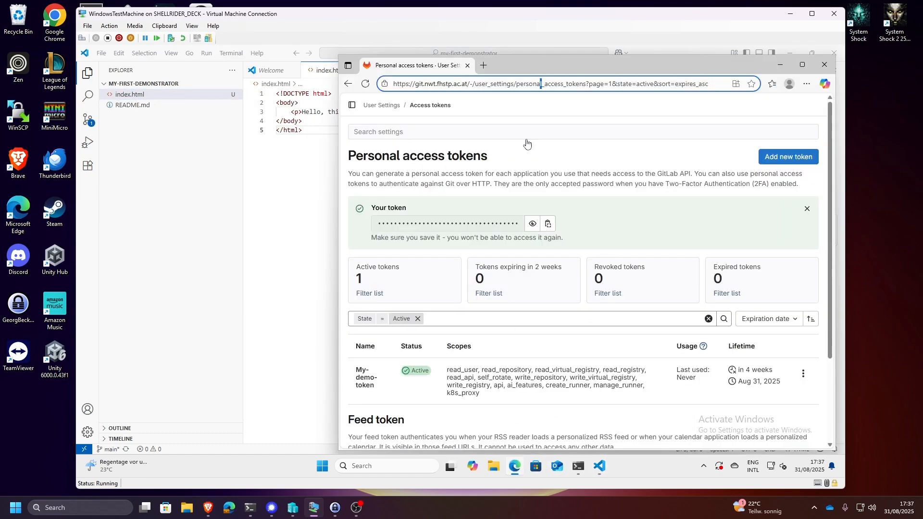
pyautogui.click(483, 65)
pyautogui.hotkey('ctrl', 'v')
pyautogui.press('Return')
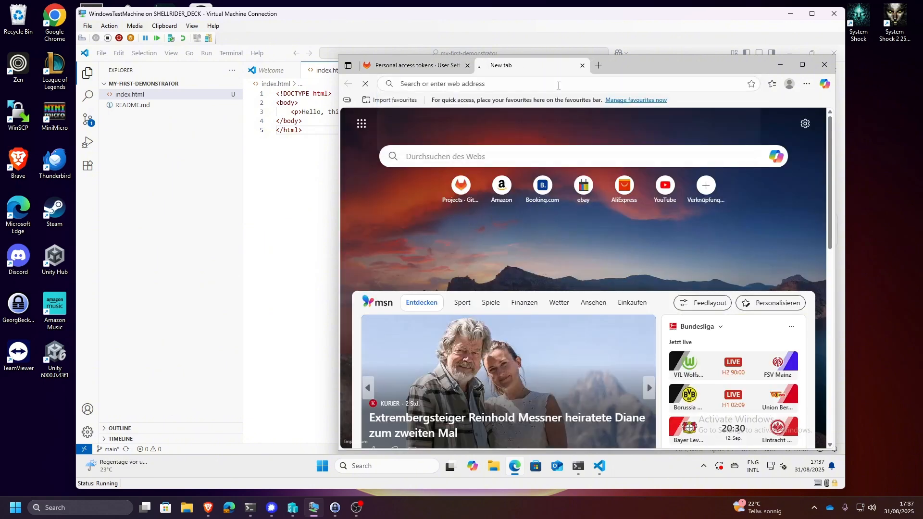
# - Remove the trailing slash after index.html in the browser address and load the page
pyautogui.click(627, 85)
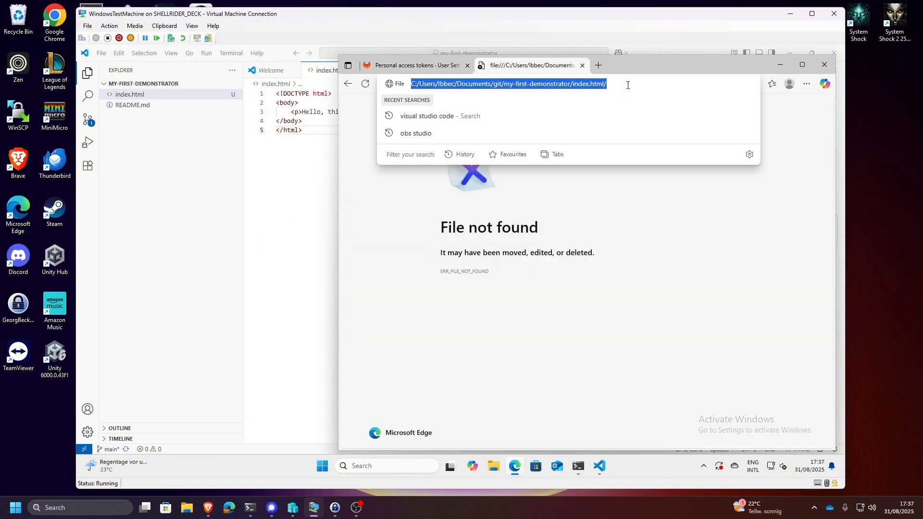
pyautogui.press('End')
pyautogui.press('BackSpace')
pyautogui.press('Return')
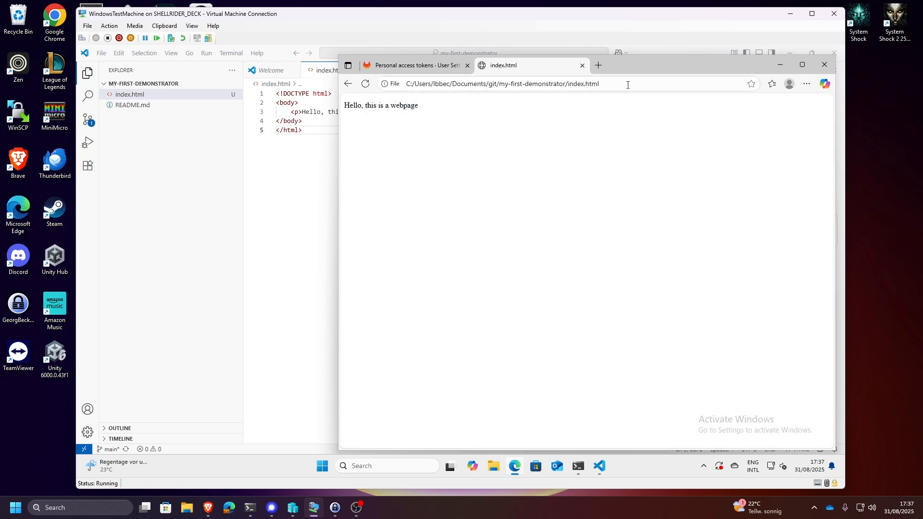
pyautogui.rightClick(627, 85)
pyautogui.click(370, 116)
# - Switch back to Visual Studio Code and stage the index.html change in source control
pyautogui.click(300, 195)
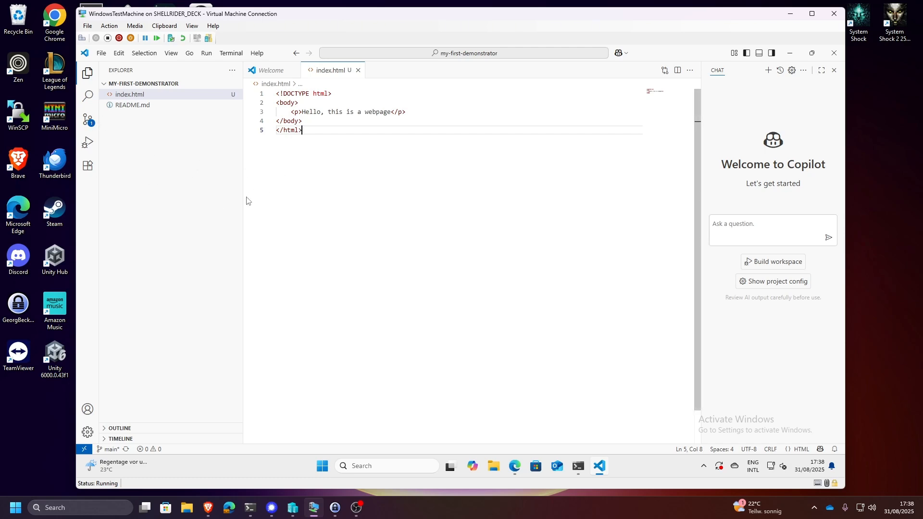
pyautogui.click(88, 125)
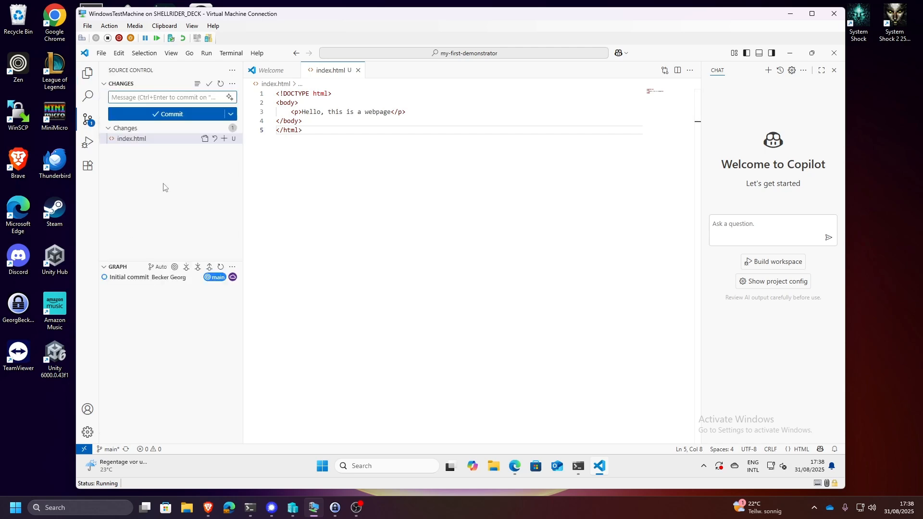
pyautogui.click(134, 142)
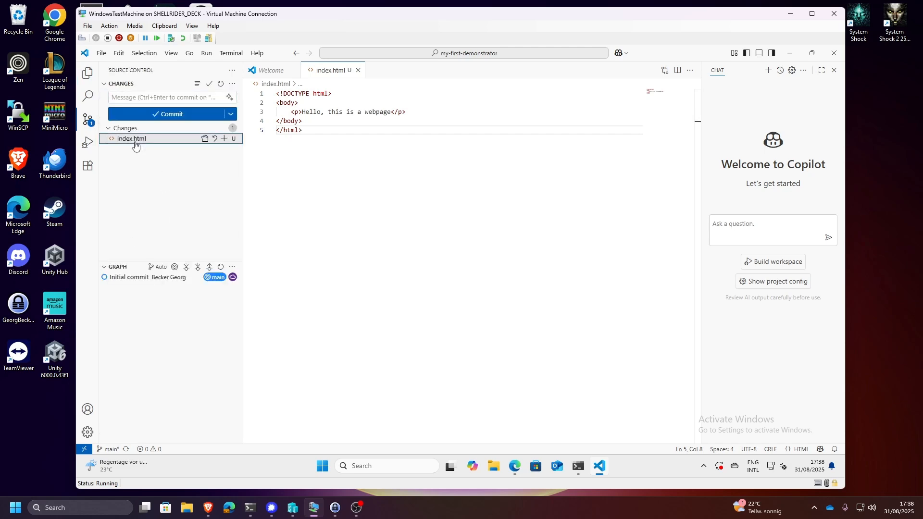
pyautogui.click(224, 139)
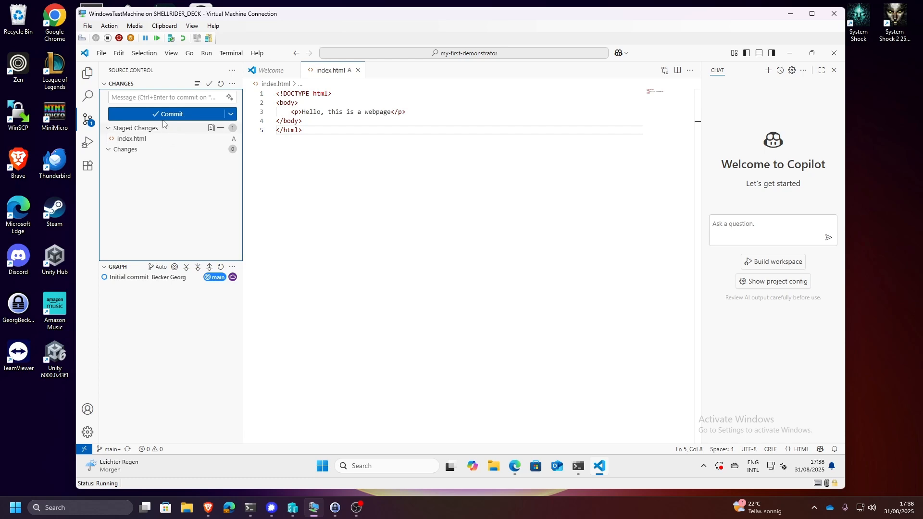
# - Enter the commit message "Creates index html with greeting" and open the integrated terminal
pyautogui.click(162, 97)
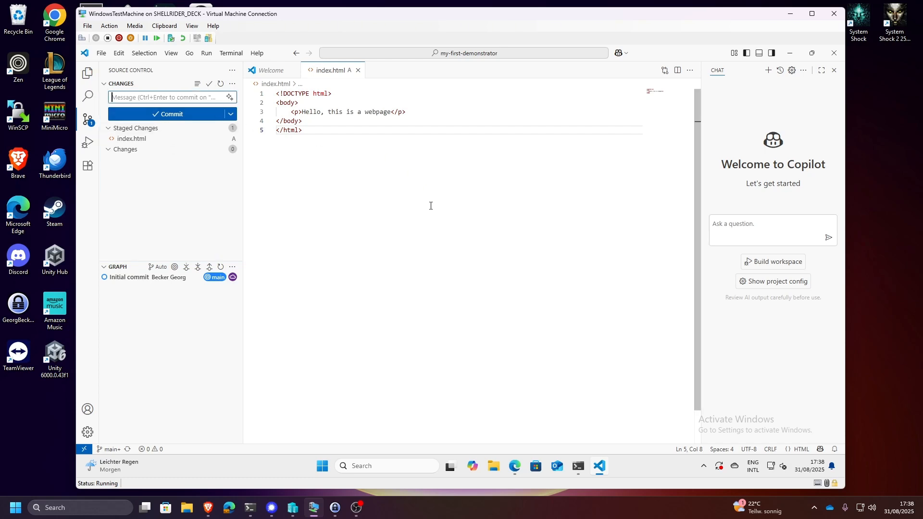
pyautogui.write('Creates index html with greeting')
pyautogui.hotkey('ctrl', '`')
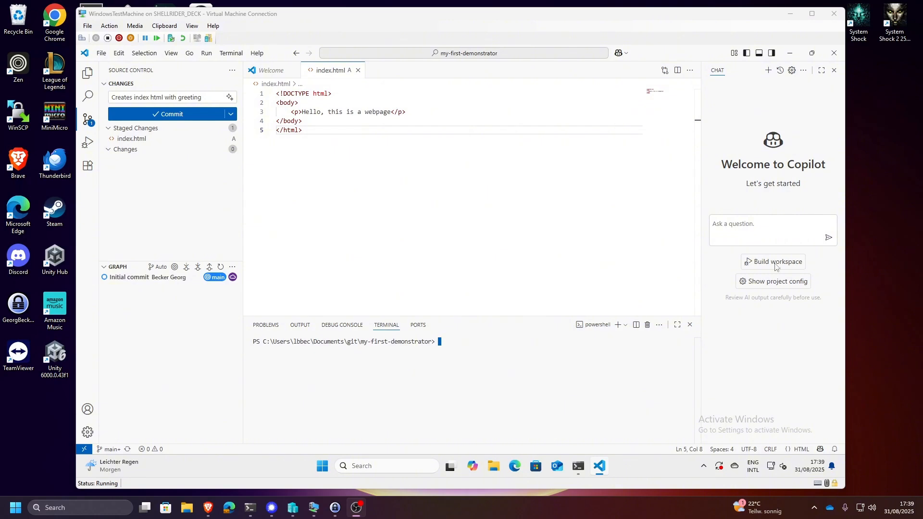
# - Try to commit the staged file, and look up the identity commands in the linked First-Time Git Setup guide
pyautogui.click(190, 117)
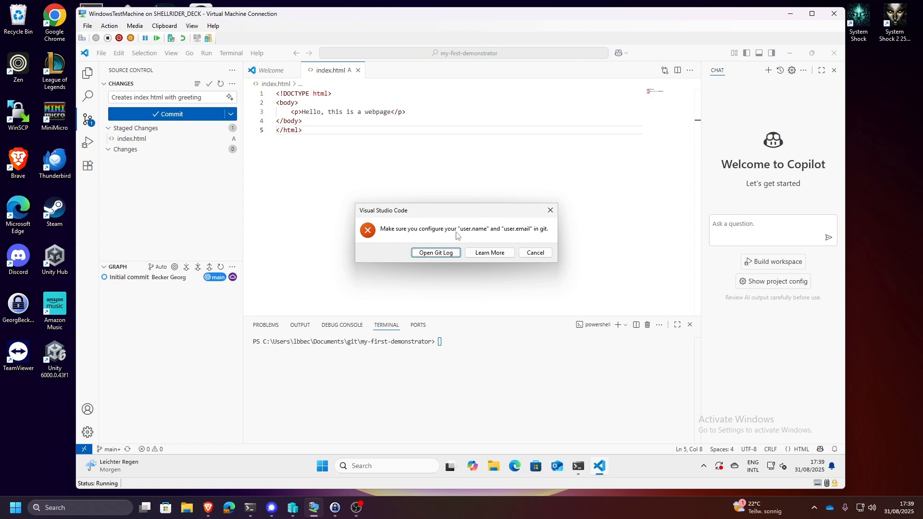
pyautogui.click(493, 254)
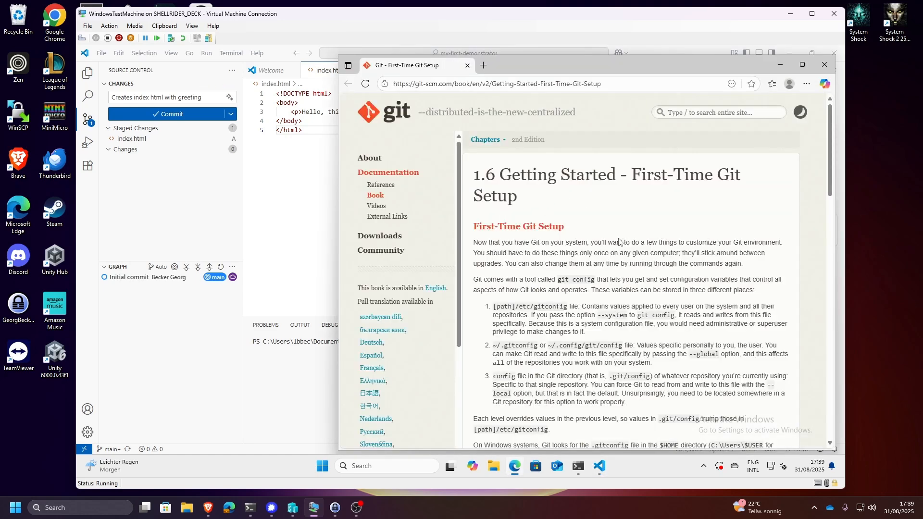
pyautogui.scroll(-1, 567, 188)
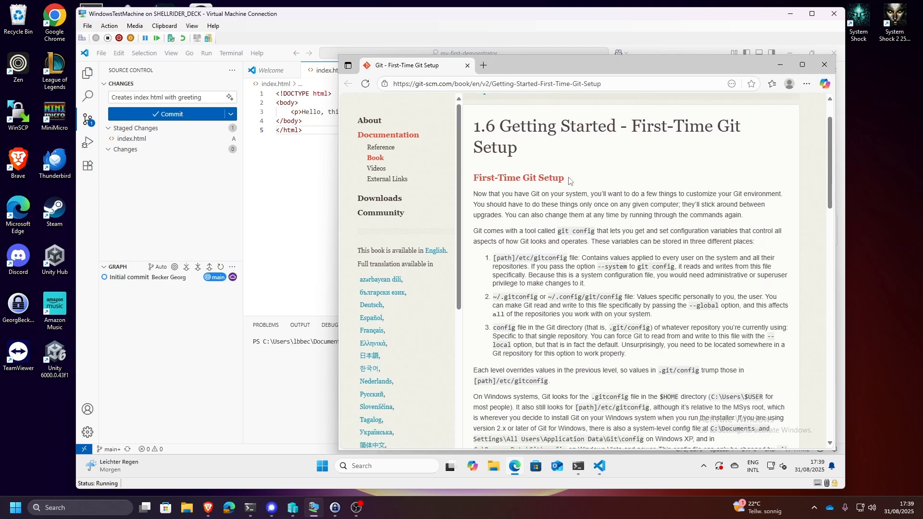
pyautogui.scroll(-3, 569, 183)
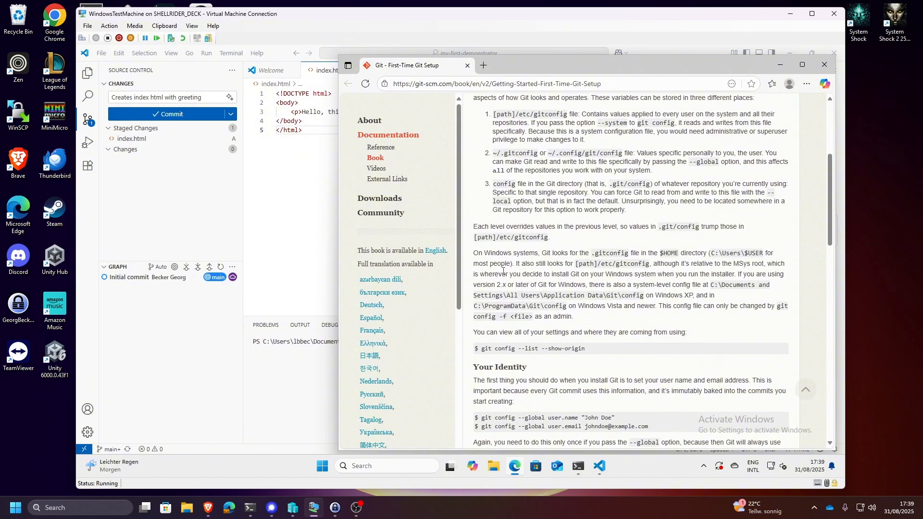
pyautogui.scroll(4, 585, 202)
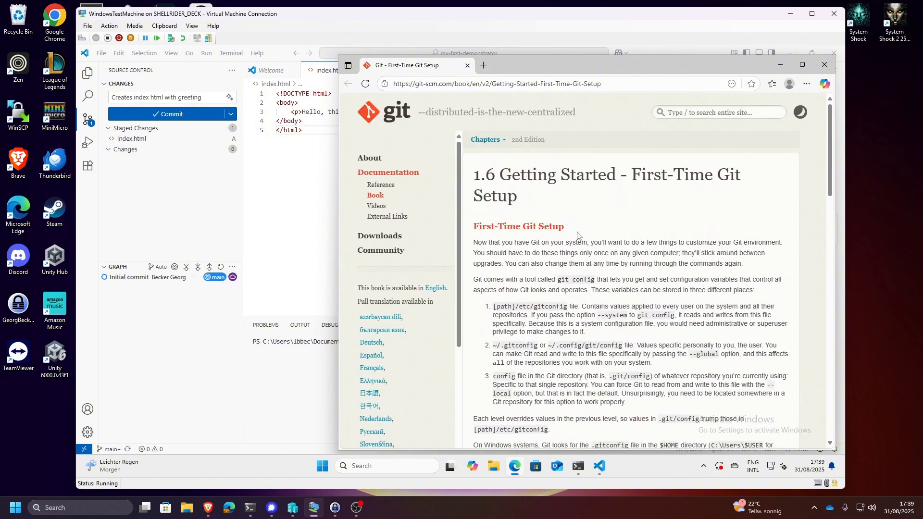
pyautogui.scroll(-6, 560, 207)
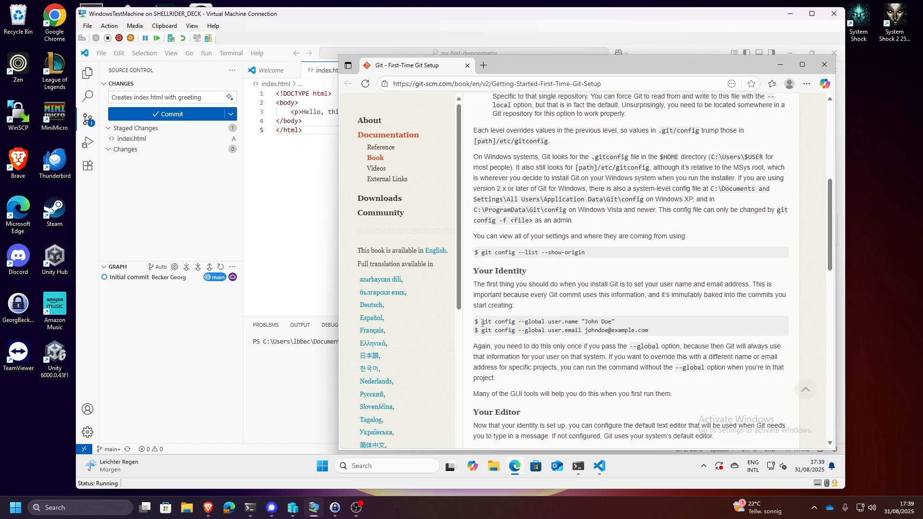
pyautogui.moveTo(475, 321); pyautogui.dragTo(707, 332)
pyautogui.click(675, 333)
# - Try to set the global Git user name in the Visual Studio Code terminal with git config --global user.name= and the quoted full name
pyautogui.click(326, 251)
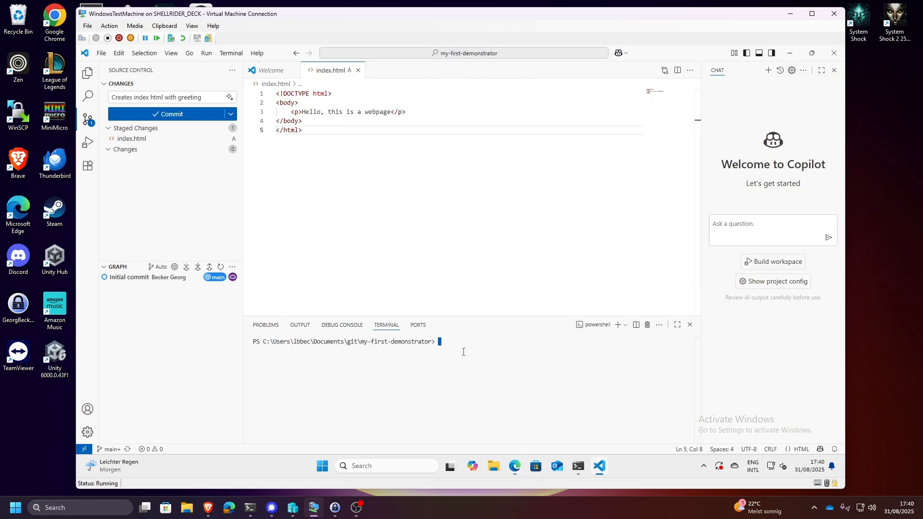
pyautogui.write('g')
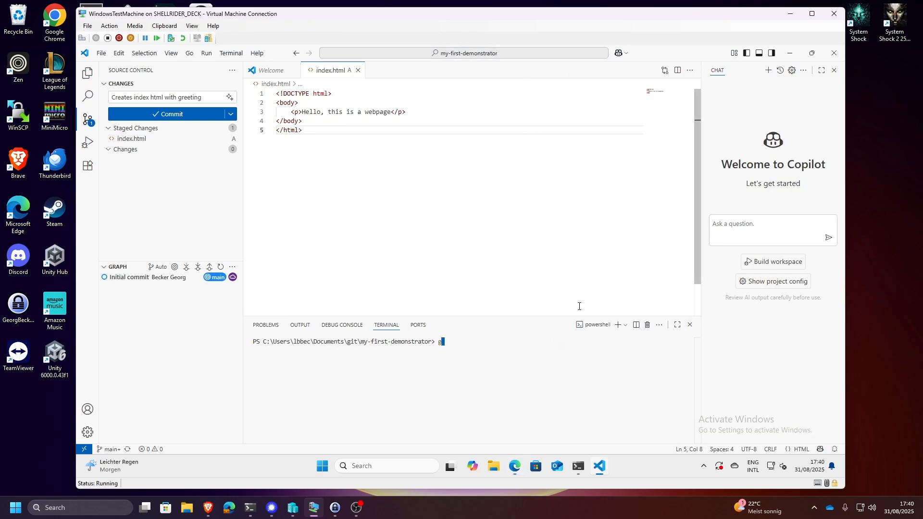
pyautogui.write('it config --global')
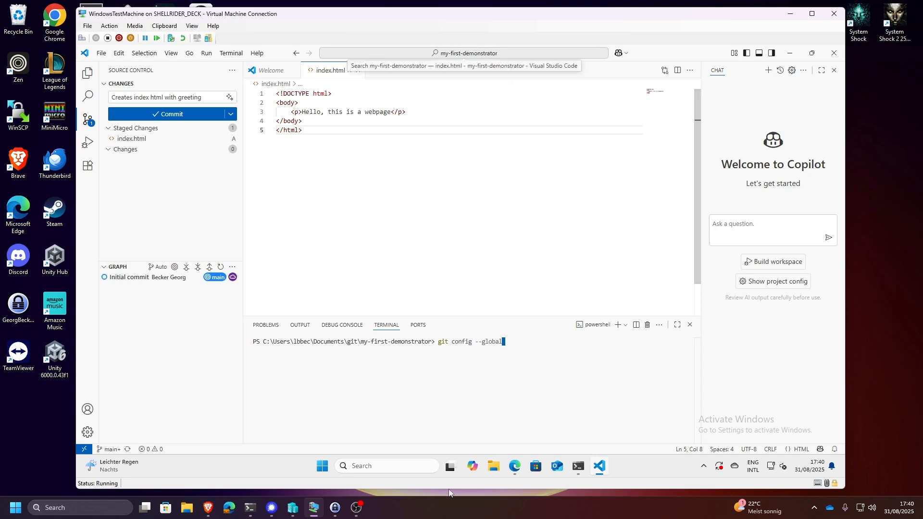
pyautogui.click(514, 467)
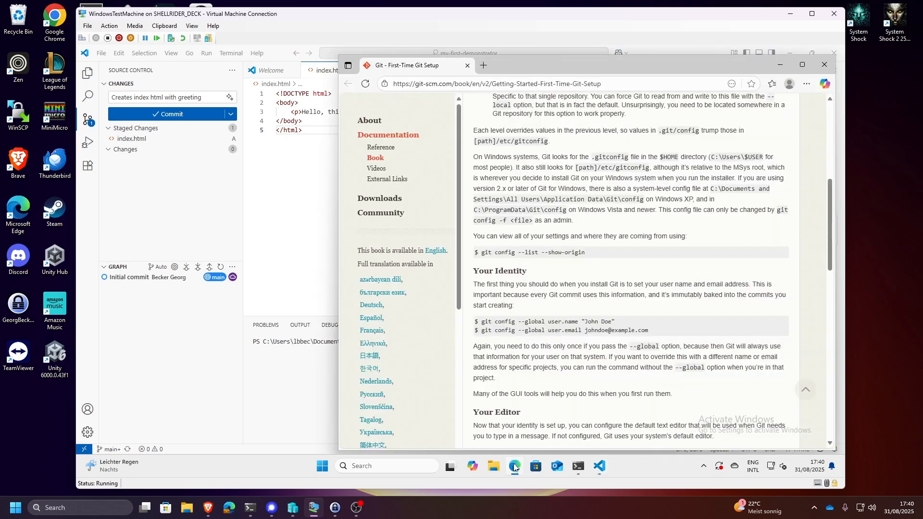
pyautogui.click(514, 466)
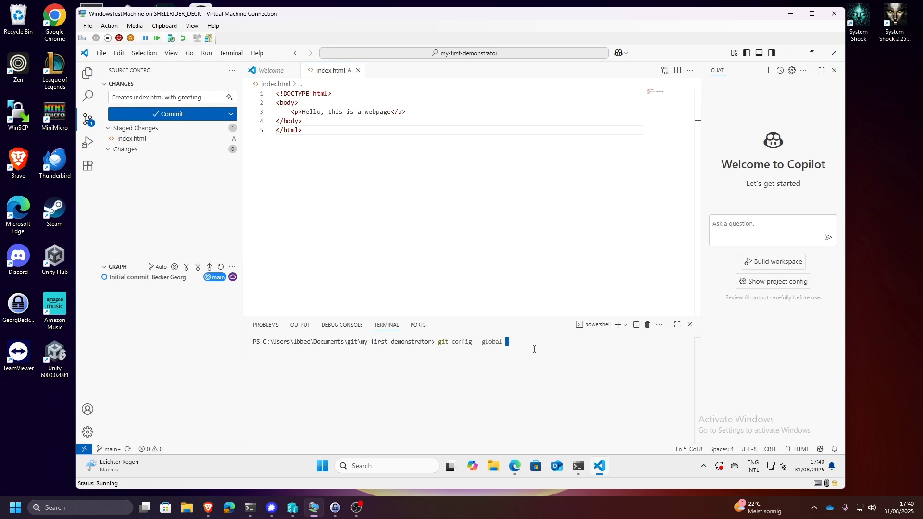
pyautogui.press('Return')
# - Try the git config --global user.name= command again without the quotation marks around the full name
pyautogui.press('Up')
pyautogui.press('Left')
pyautogui.press('Left')
pyautogui.press('Left')
pyautogui.press('Left')
pyautogui.press('Left')
pyautogui.press('Left')
pyautogui.press('Left')
pyautogui.press('Left')
pyautogui.press('Left')
pyautogui.press('Left')
pyautogui.press('Left')
pyautogui.press('Left')
pyautogui.press('Left')
pyautogui.press('Left')
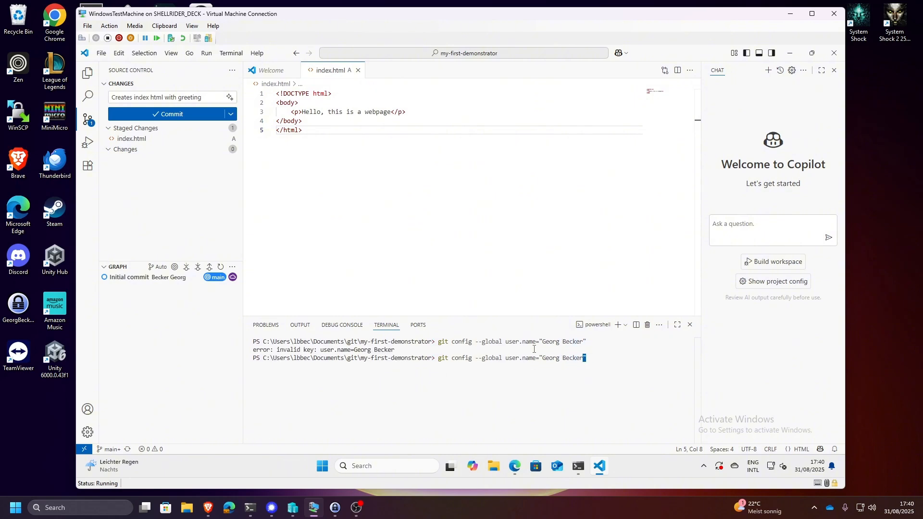
pyautogui.press('Right')
pyautogui.press('Delete')
pyautogui.press('Right')
pyautogui.press('Right')
pyautogui.press('Right')
pyautogui.press('Right')
pyautogui.press('Right')
pyautogui.press('Right')
pyautogui.press('Right')
pyautogui.press('Right')
pyautogui.press('Right')
pyautogui.press('Right')
pyautogui.press('Right')
pyautogui.press('Right')
pyautogui.press('Right')
pyautogui.press('BackSpace')
pyautogui.press('Return')
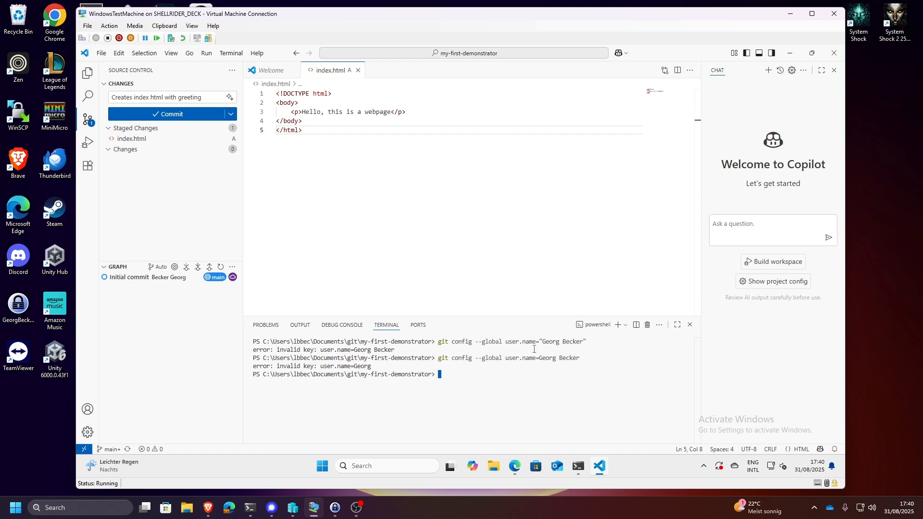
# - Check the guide's identity example and run git config --global user.name with a space and the full name in double quotes
pyautogui.click(516, 470)
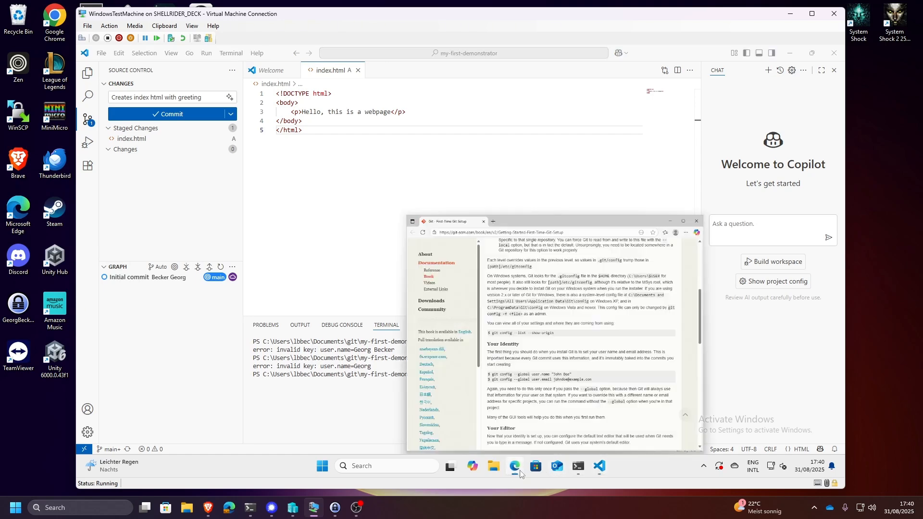
pyautogui.click(519, 473)
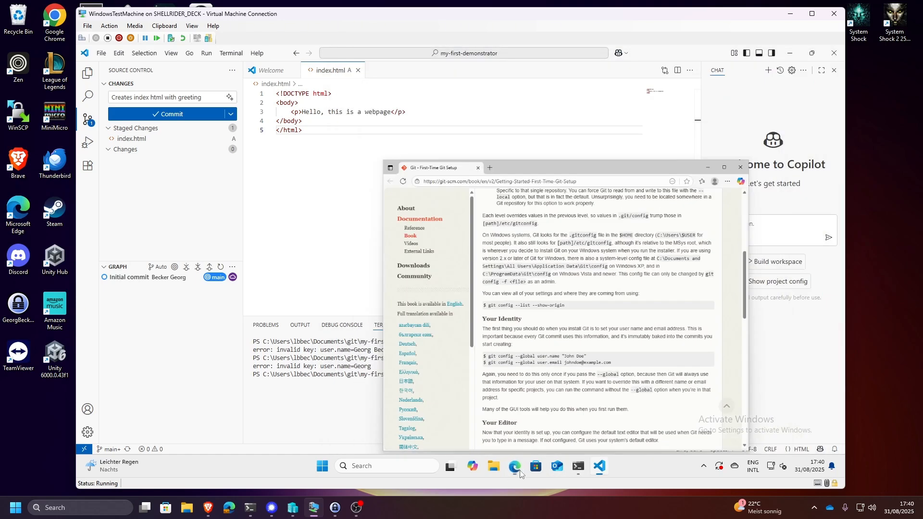
pyautogui.press('Up')
pyautogui.press('Left')
pyautogui.press('Left')
pyautogui.press('Left')
pyautogui.press('Left')
pyautogui.press('Left')
pyautogui.press('Left')
pyautogui.press('Left')
pyautogui.press('Left')
pyautogui.press('Left')
pyautogui.press('Left')
pyautogui.press('Left')
pyautogui.press('Left')
pyautogui.press('Left')
pyautogui.press('Left')
pyautogui.press('Left')
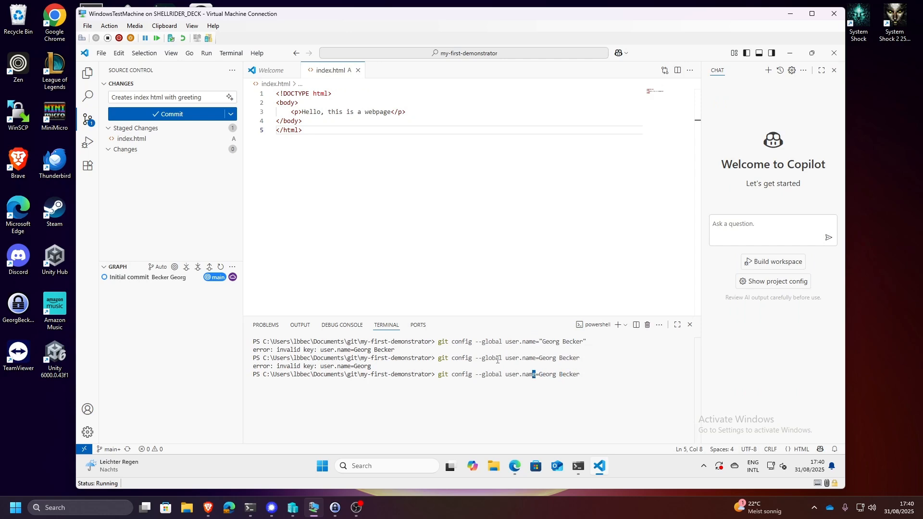
pyautogui.press('Right')
pyautogui.press('Right')
pyautogui.press('Right')
pyautogui.press('BackSpace')
pyautogui.write('"')
pyautogui.hotkey('ctrl', 'Right')
pyautogui.hotkey('ctrl', 'Right')
pyautogui.write('"')
pyautogui.press('Return')
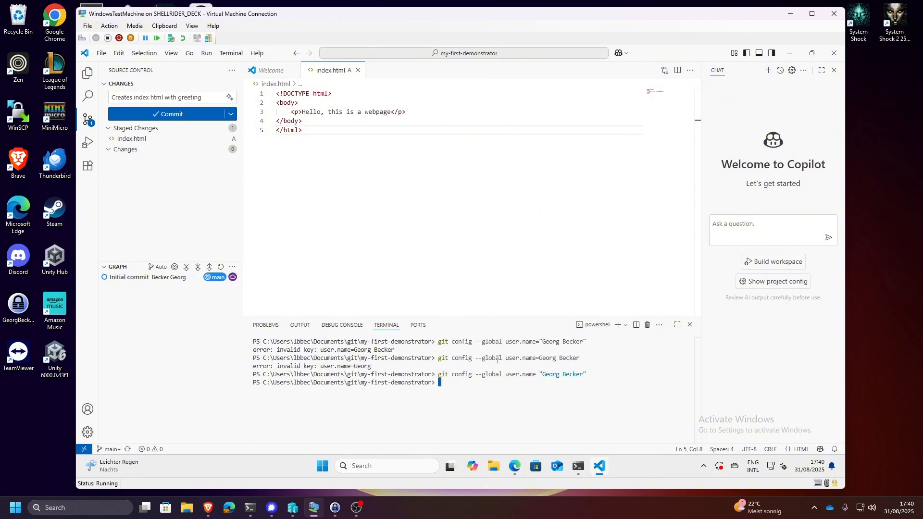
# - Reuse the last command to run git config --global user.email with the user's e-mail address in double quotes
pyautogui.press('Up')
pyautogui.press('Left')
pyautogui.press('Left')
pyautogui.press('Left')
pyautogui.press('Left')
pyautogui.press('Left')
pyautogui.press('Left')
pyautogui.press('Left')
pyautogui.press('Left')
pyautogui.press('Left')
pyautogui.press('Left')
pyautogui.press('Left')
pyautogui.press('Left')
pyautogui.press('Left')
pyautogui.press('Left')
pyautogui.press('Left')
pyautogui.press('Left')
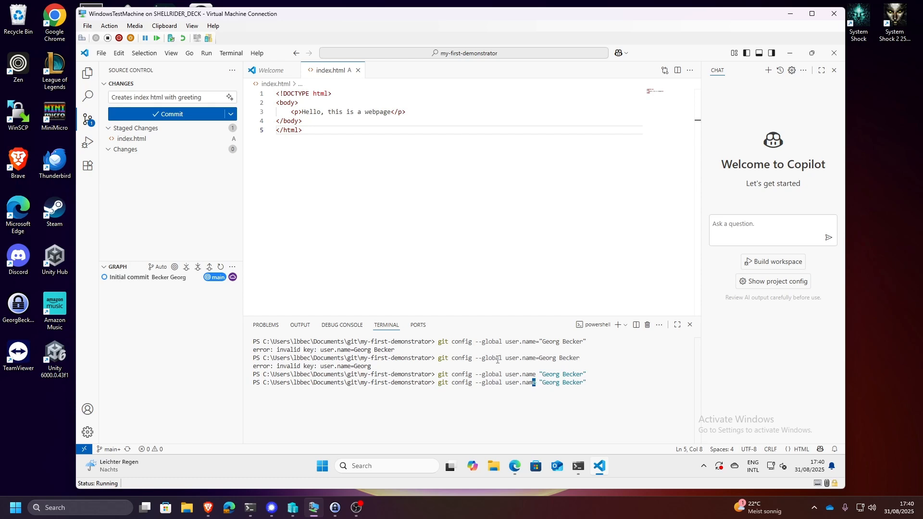
pyautogui.press('Right')
pyautogui.press('BackSpace')
pyautogui.press('BackSpace')
pyautogui.press('BackSpace')
pyautogui.press('BackSpace')
pyautogui.write('email')
pyautogui.press('Right')
pyautogui.press('Right')
pyautogui.press('Right')
pyautogui.press('Right')
pyautogui.press('Right')
pyautogui.press('Right')
pyautogui.press('Right')
pyautogui.press('Right')
pyautogui.press('Right')
pyautogui.press('Right')
pyautogui.press('Right')
pyautogui.press('Right')
pyautogui.press('Right')
pyautogui.press('BackSpace')
pyautogui.press('BackSpace')
pyautogui.press('BackSpace')
pyautogui.press('BackSpace')
pyautogui.press('BackSpace')
pyautogui.press('BackSpace')
pyautogui.press('BackSpace')
pyautogui.press('BackSpace')
pyautogui.press('BackSpace')
pyautogui.press('BackSpace')
pyautogui.press('BackSpace')
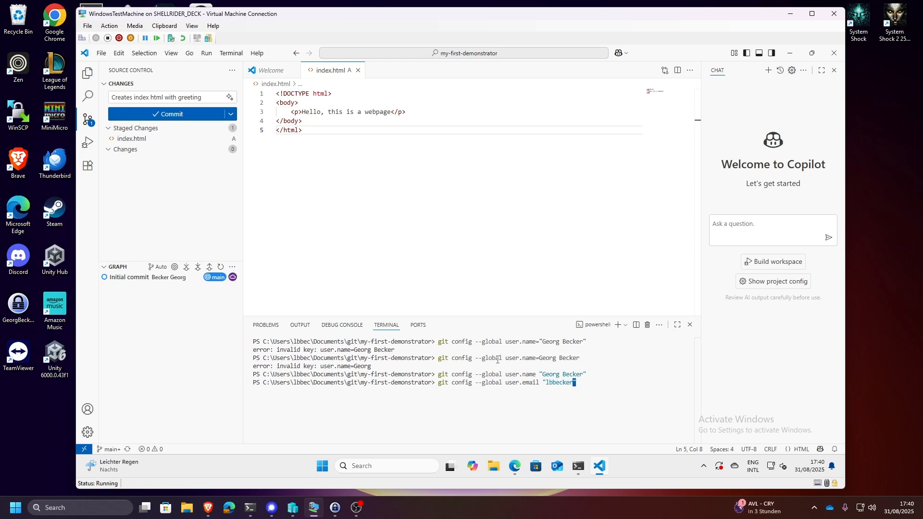
pyautogui.press('Return')
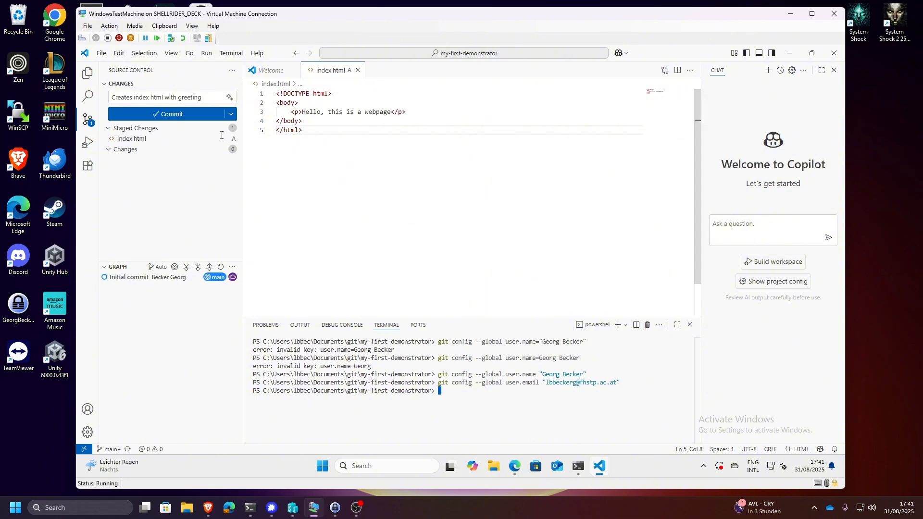
# - Commit the staged index.html with the message "Creates index html with greeting" and inspect the new commit in the graph
pyautogui.click(181, 114)
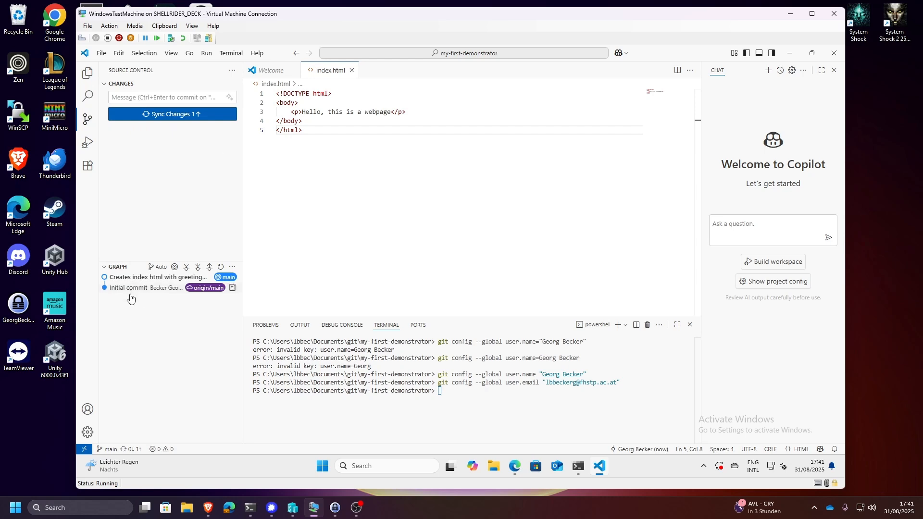
pyautogui.moveTo(153, 280)
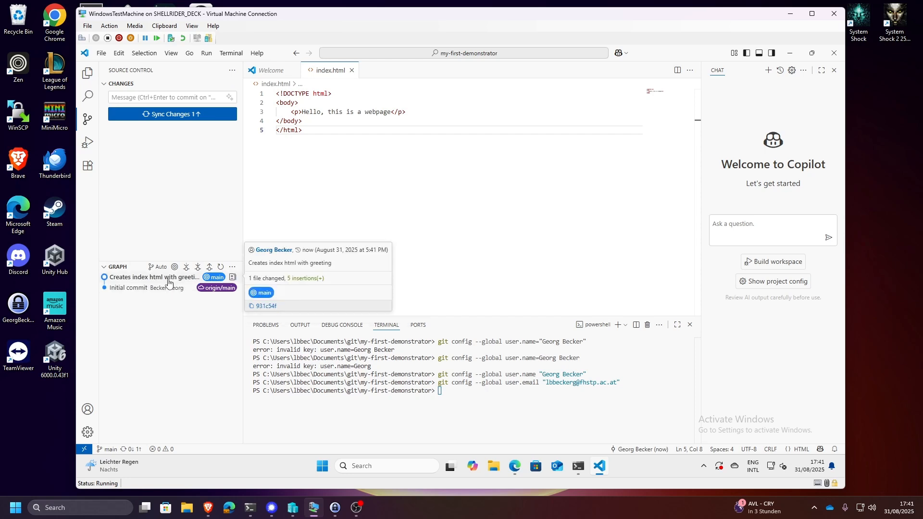
pyautogui.click(161, 281)
pyautogui.click(161, 281)
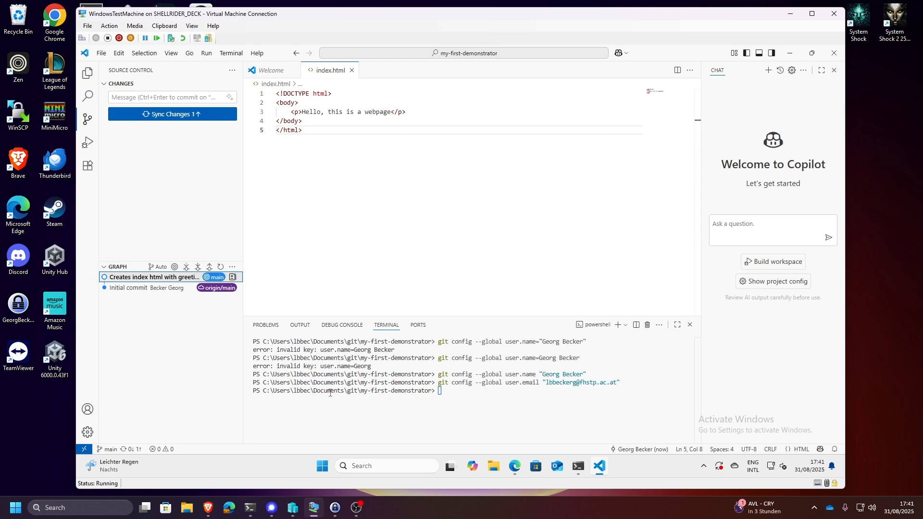
# - Switch to Edge, open git.nwt.fhstp.ac.at in a new tab, sign in through FH Campus Login and view the my-first-demonstrator project
pyautogui.click(515, 466)
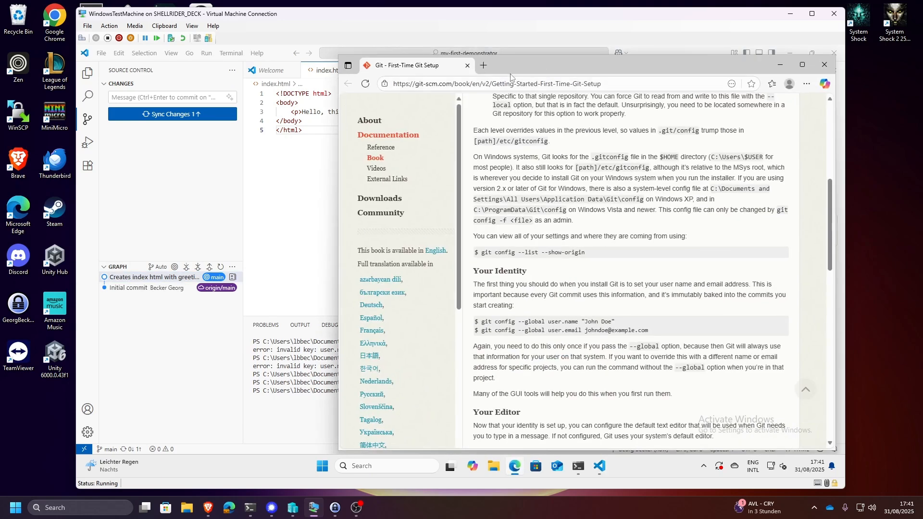
pyautogui.click(483, 65)
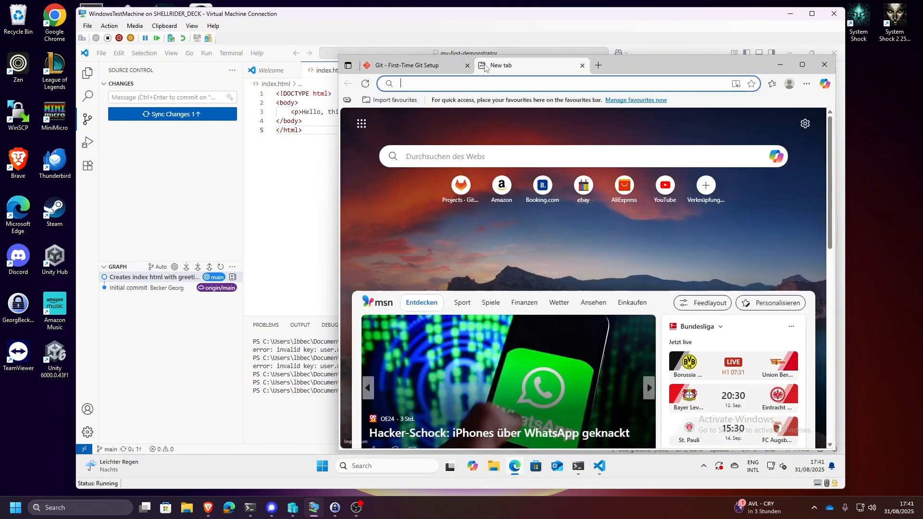
pyautogui.write('g')
pyautogui.press('Return')
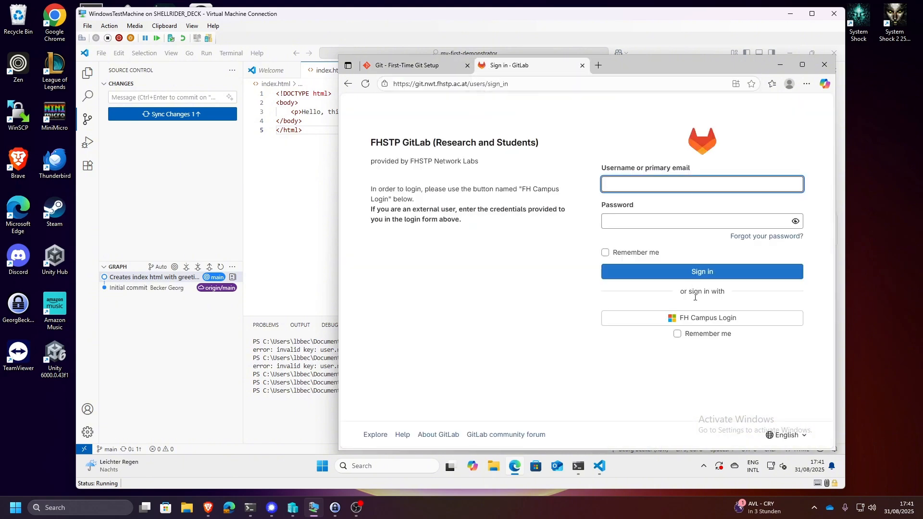
pyautogui.click(701, 319)
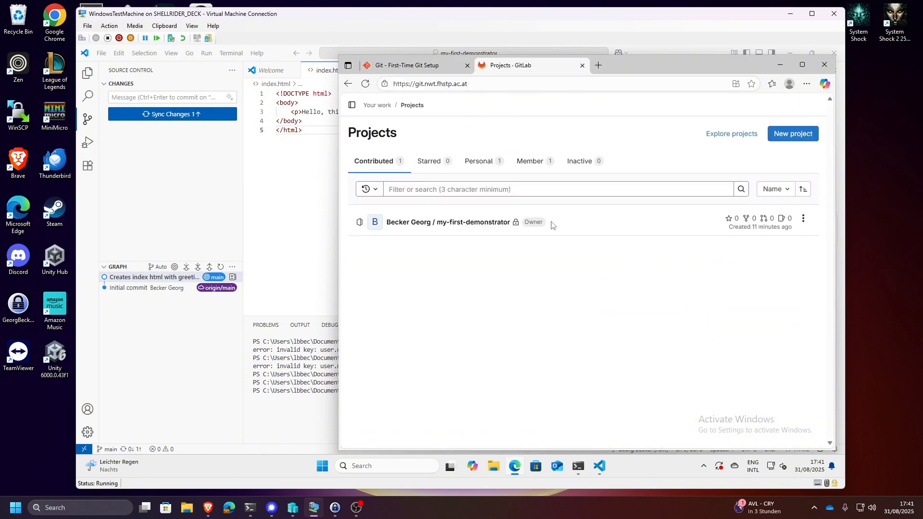
pyautogui.click(434, 223)
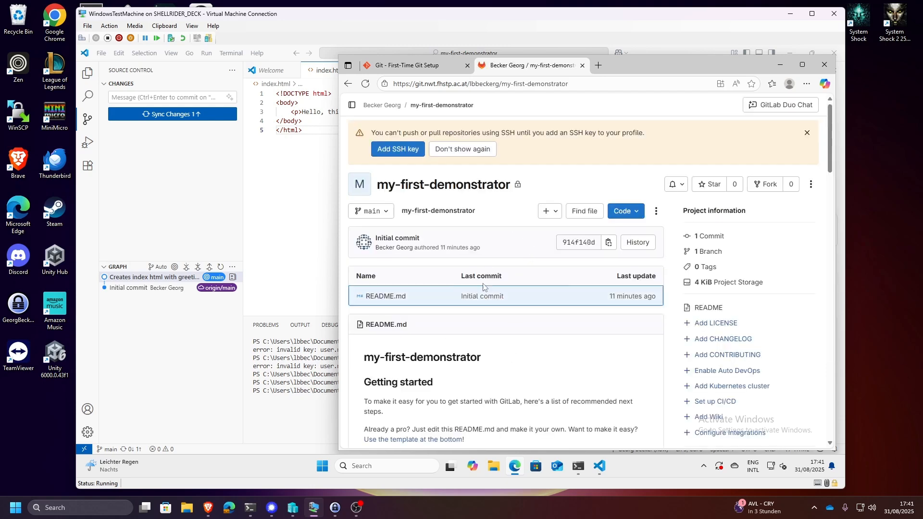
pyautogui.scroll(-2, 472, 299)
pyautogui.scroll(2, 505, 317)
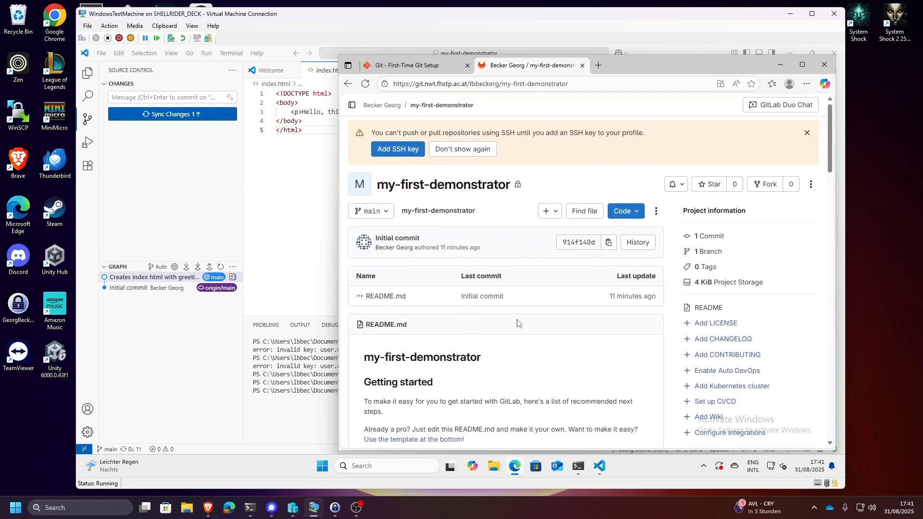
# - Back in Visual Studio Code, sync the commit with origin/main and postpone the decision on periodically running git fetch
pyautogui.click(166, 114)
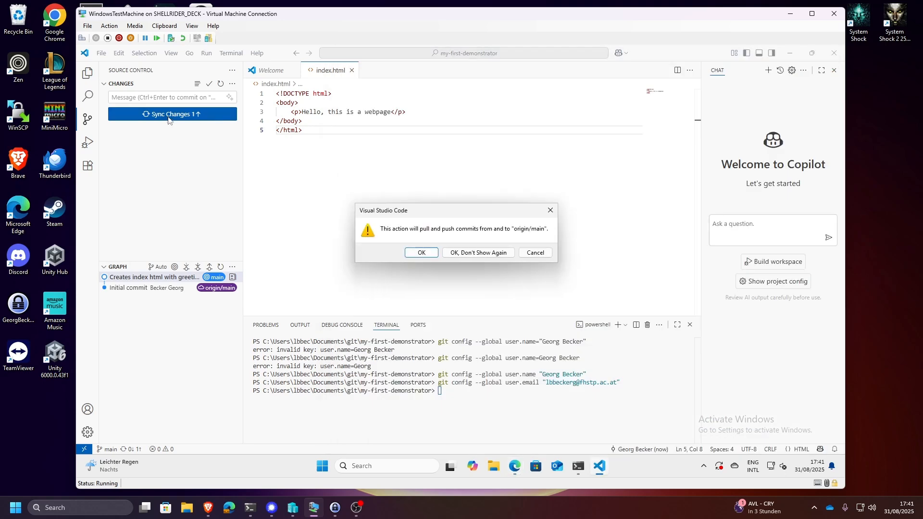
pyautogui.click(411, 255)
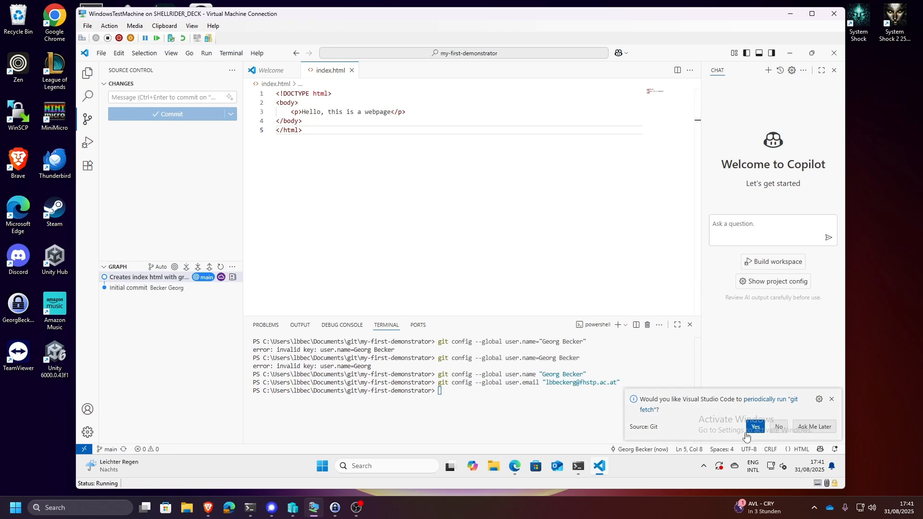
pyautogui.click(814, 426)
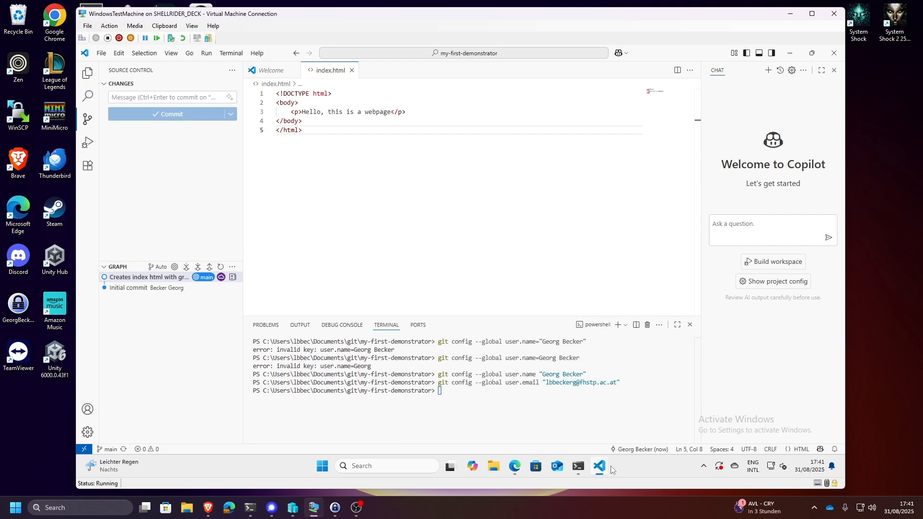
# - Switch to Edge, reload the my-first-demonstrator project page and check its latest commit and file list
pyautogui.click(514, 468)
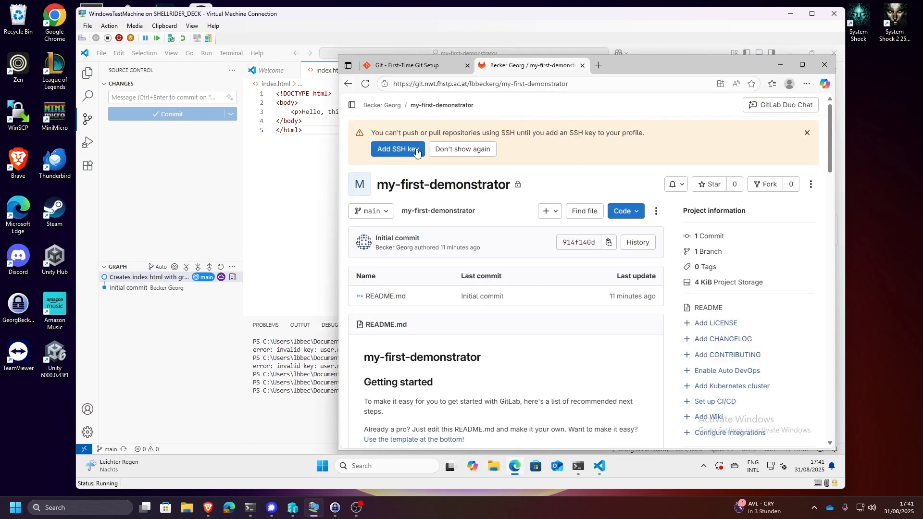
pyautogui.click(365, 84)
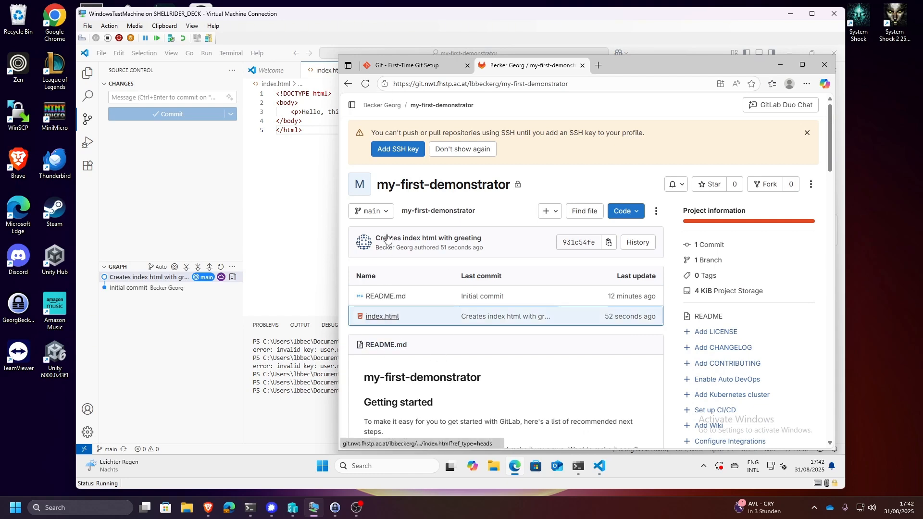
pyautogui.scroll(-1, 397, 283)
pyautogui.scroll(-1, 397, 284)
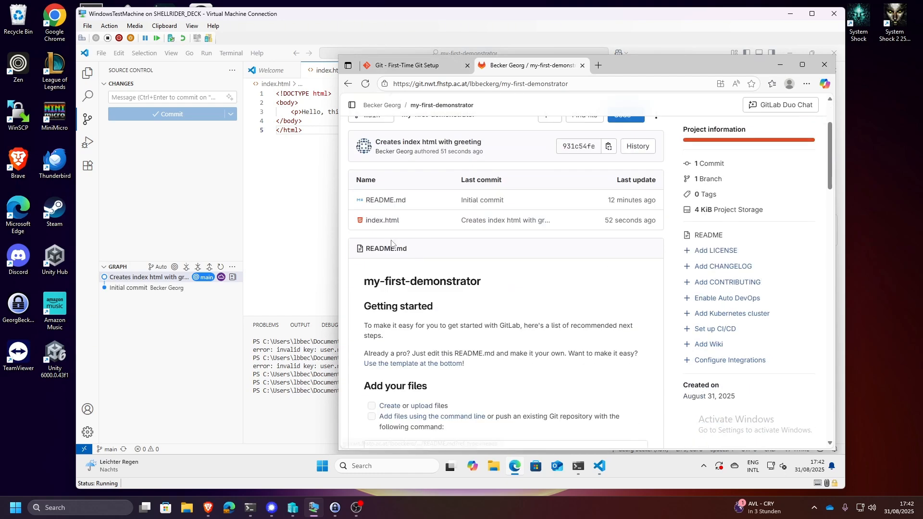
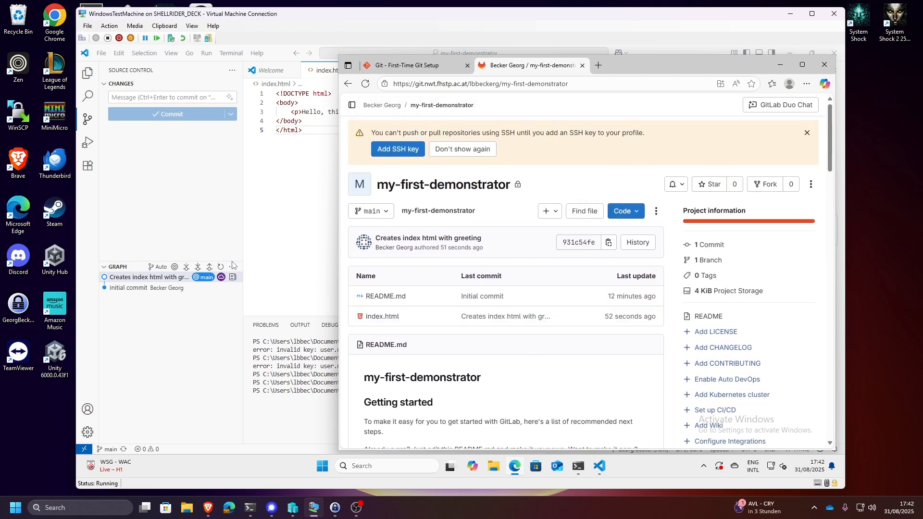
# - Switch back to Visual Studio Code, add the line "jklasdjklfasjkldfklj;gkjlaseklj;gdjkl;" below the greeting paragraph in index.html and save it
pyautogui.click(234, 287)
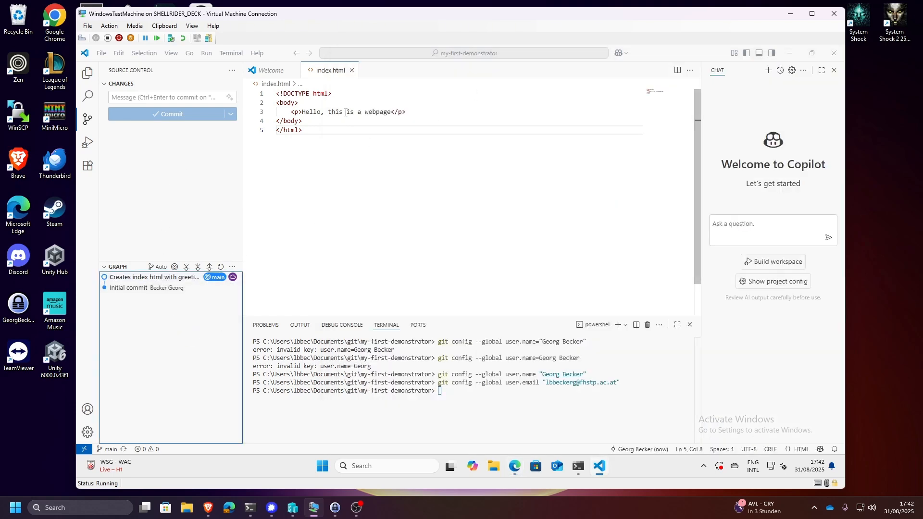
pyautogui.click(422, 111)
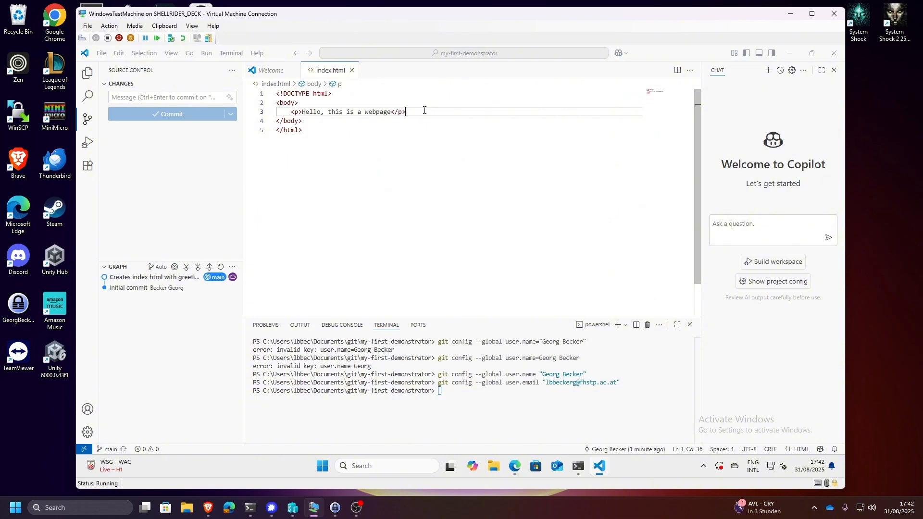
pyautogui.press('Return')
pyautogui.write('jklasdjklfasjkldfklj;gkjlaseklj;gdjkl;')
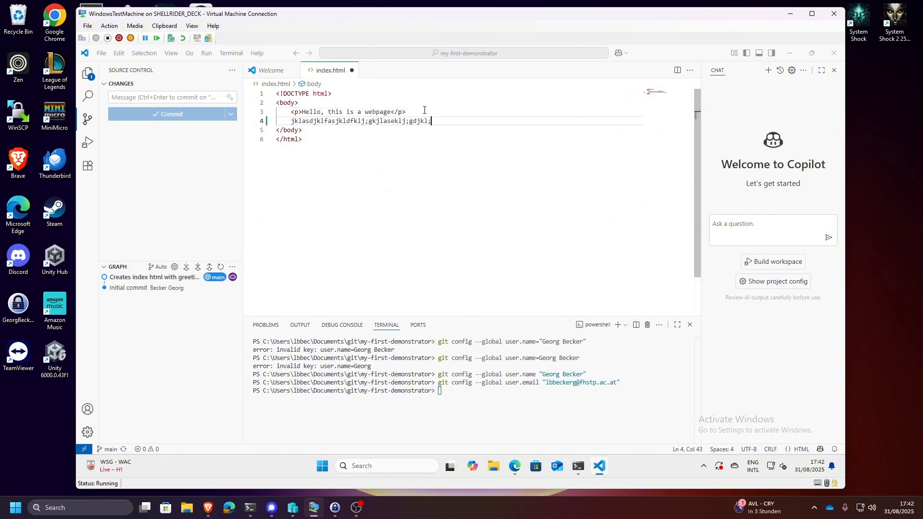
pyautogui.hotkey('ctrl', 's')
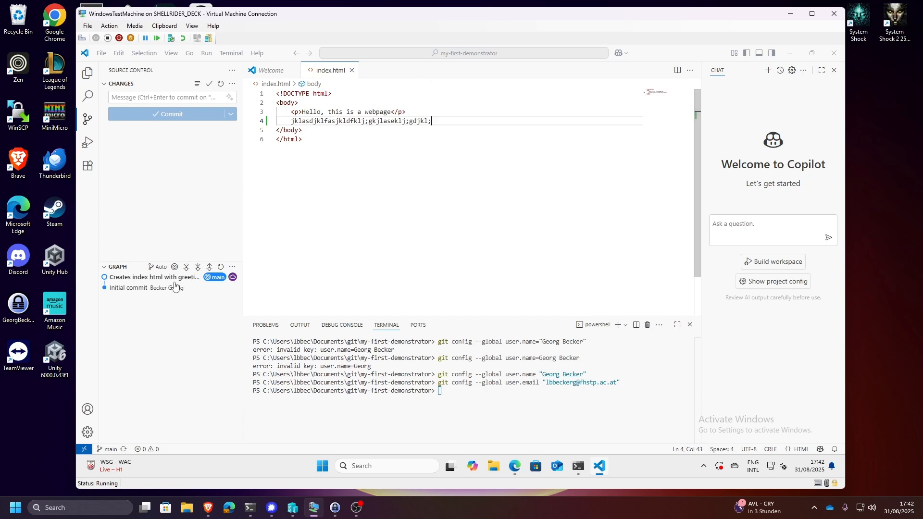
# - Enter "My change" as the commit message for the edit to index.html
pyautogui.click(193, 98)
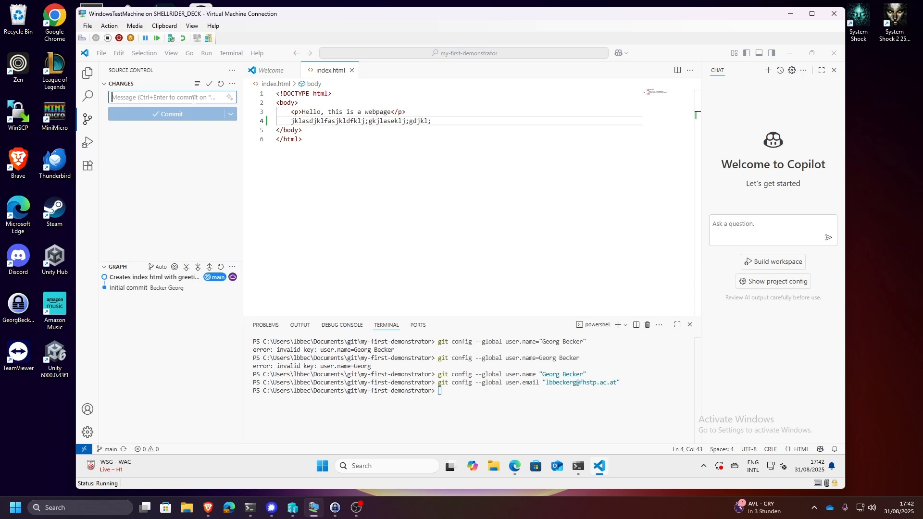
pyautogui.write('My change')
pyautogui.click(301, 196)
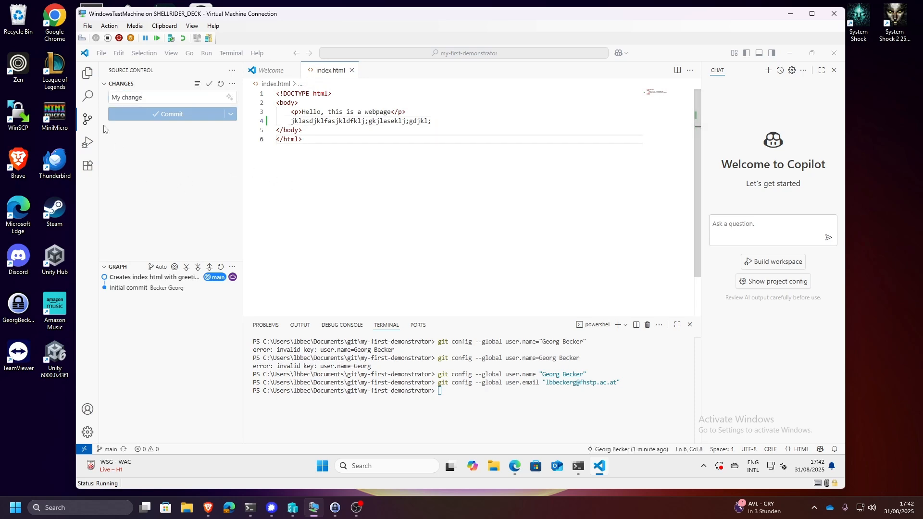
pyautogui.click(87, 119)
pyautogui.click(87, 119)
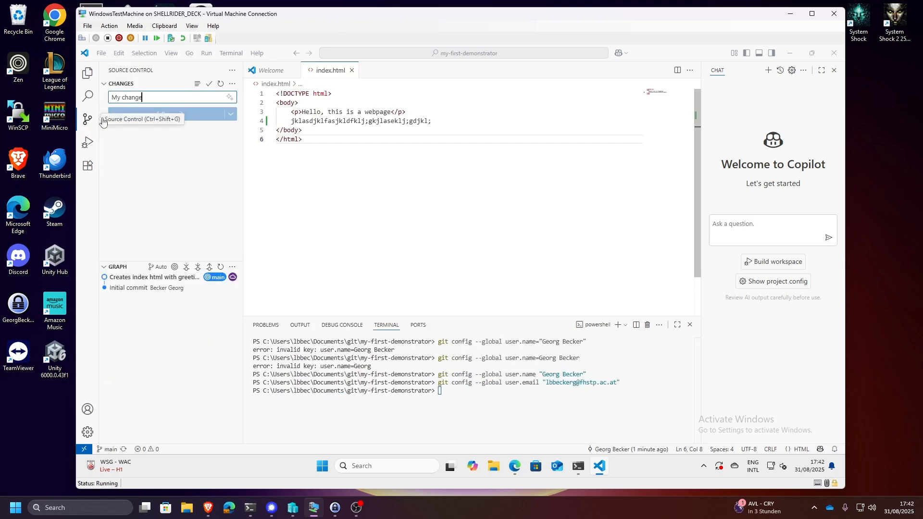
pyautogui.click(150, 169)
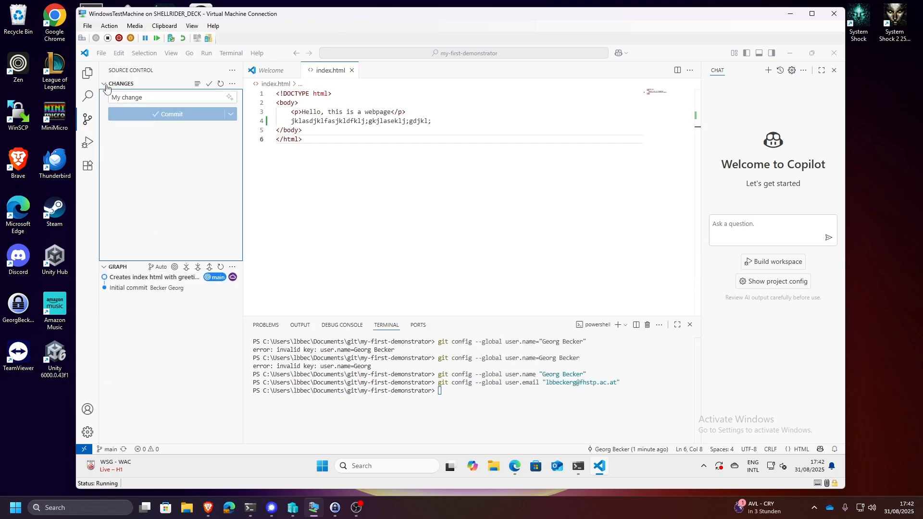
pyautogui.click(104, 84)
pyautogui.click(103, 84)
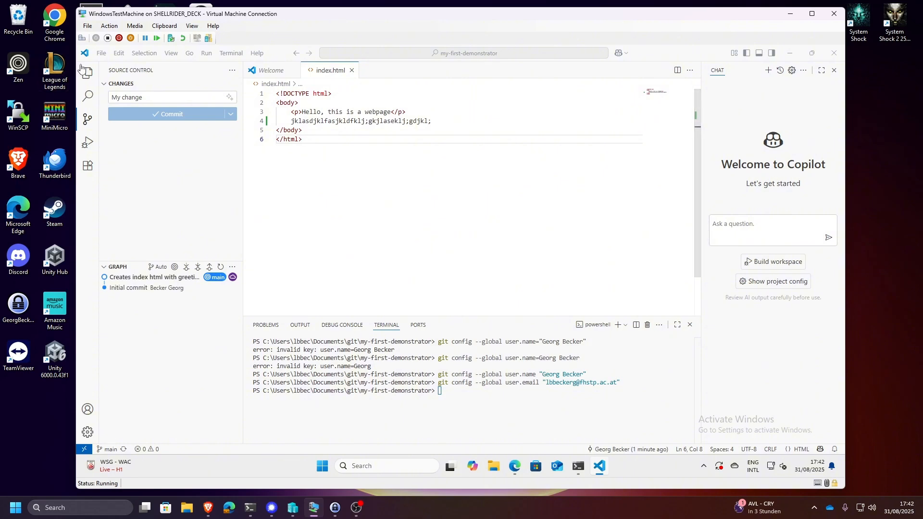
pyautogui.click(105, 84)
pyautogui.click(105, 85)
pyautogui.click(313, 153)
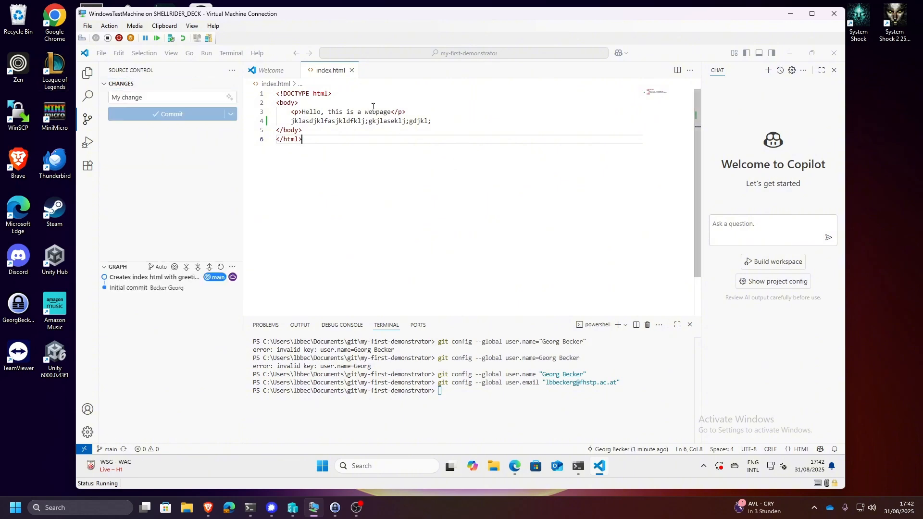
# - Close the Welcome page, append "adfasdfsd" to line 4 of index.html and save the file
pyautogui.click(294, 71)
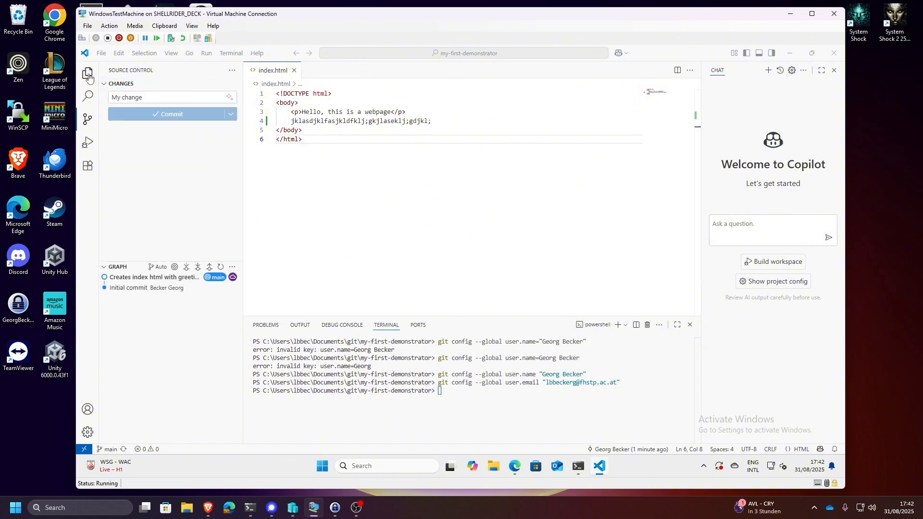
pyautogui.click(88, 73)
pyautogui.click(135, 103)
pyautogui.click(135, 95)
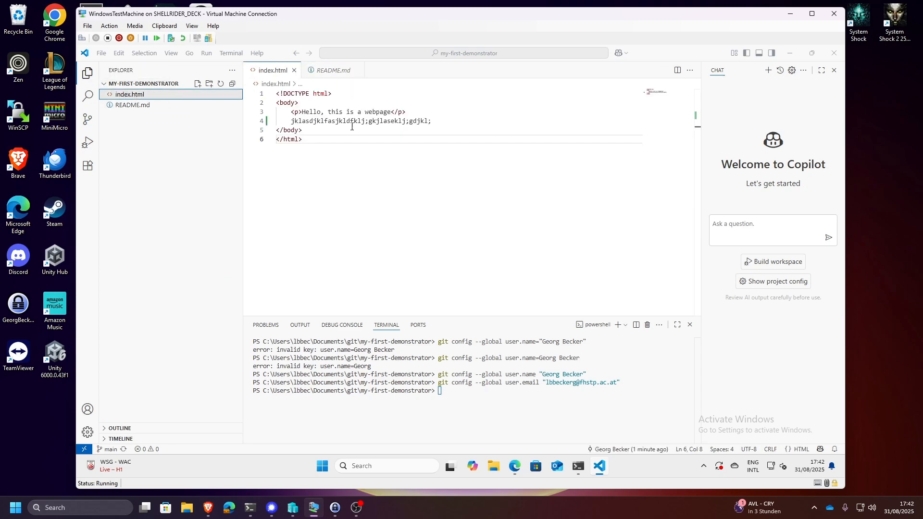
pyautogui.click(458, 123)
pyautogui.write('adfasdfsd')
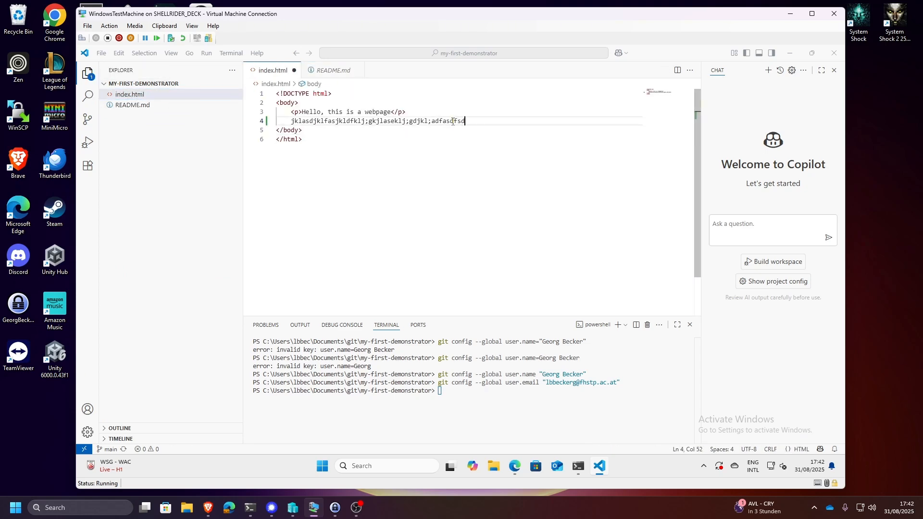
pyautogui.hotkey('ctrl', 's')
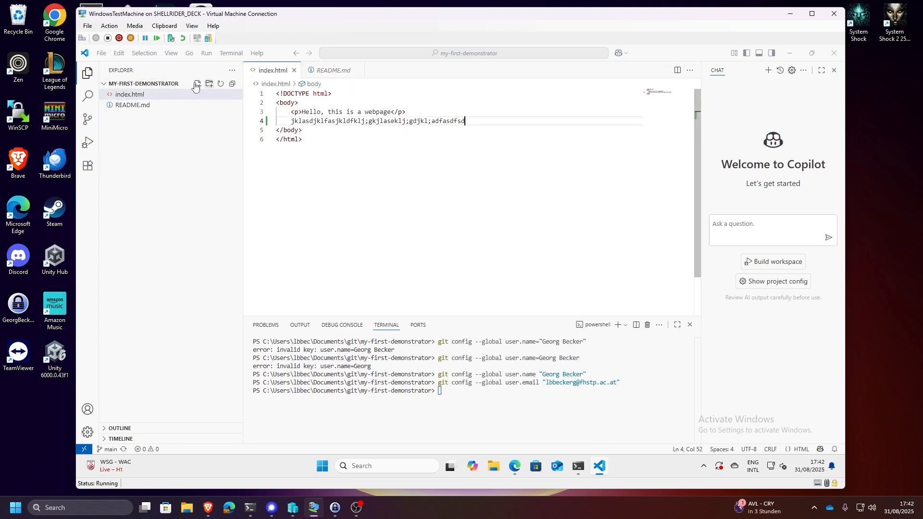
# - Refresh the source control changes and stage the modified index.html
pyautogui.click(88, 123)
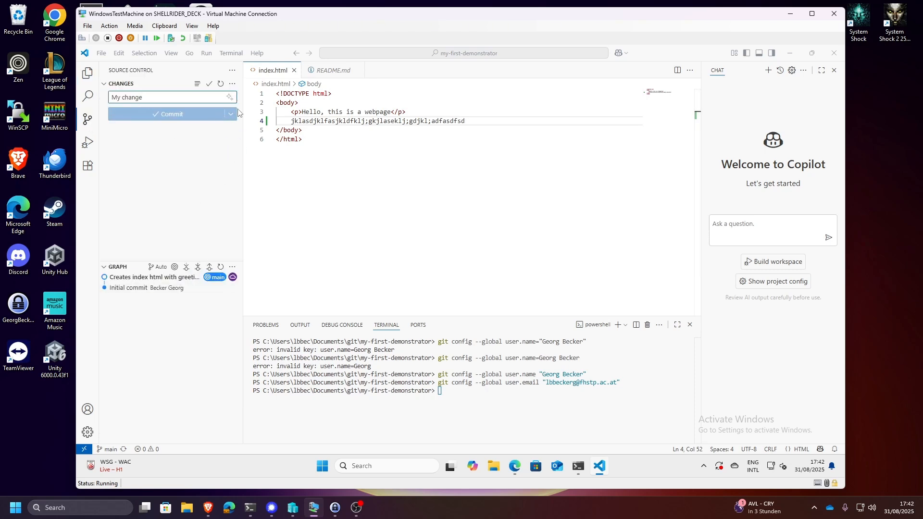
pyautogui.click(220, 85)
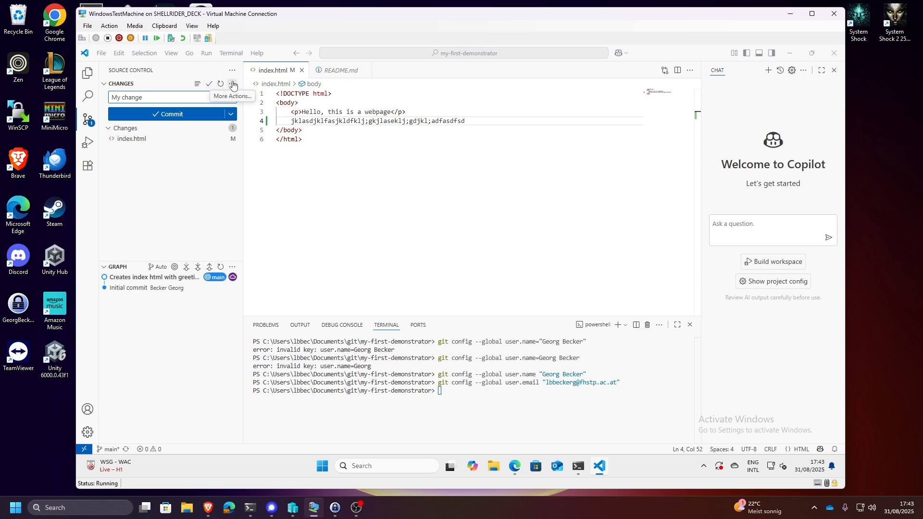
pyautogui.click(233, 85)
pyautogui.click(232, 85)
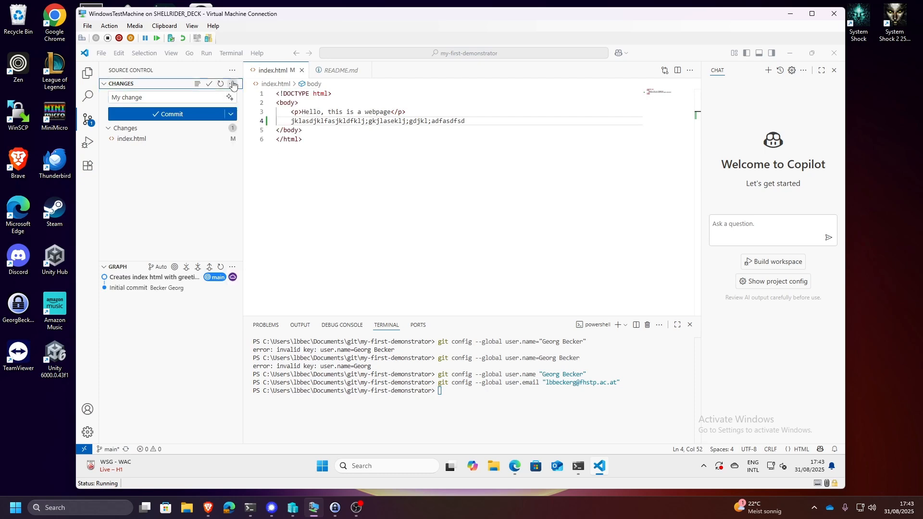
pyautogui.click(224, 141)
# - Commit the staged index.html with the message "My change" and sync it with origin/main
pyautogui.click(151, 99)
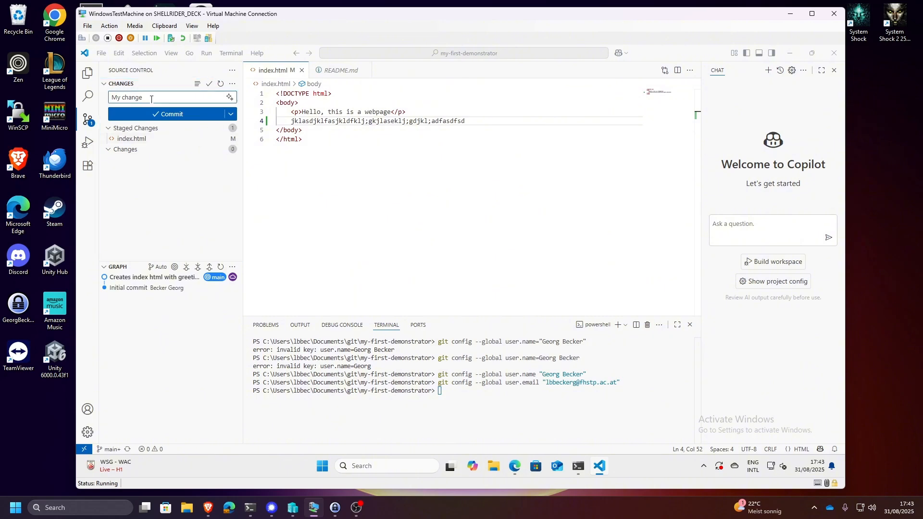
pyautogui.click(159, 111)
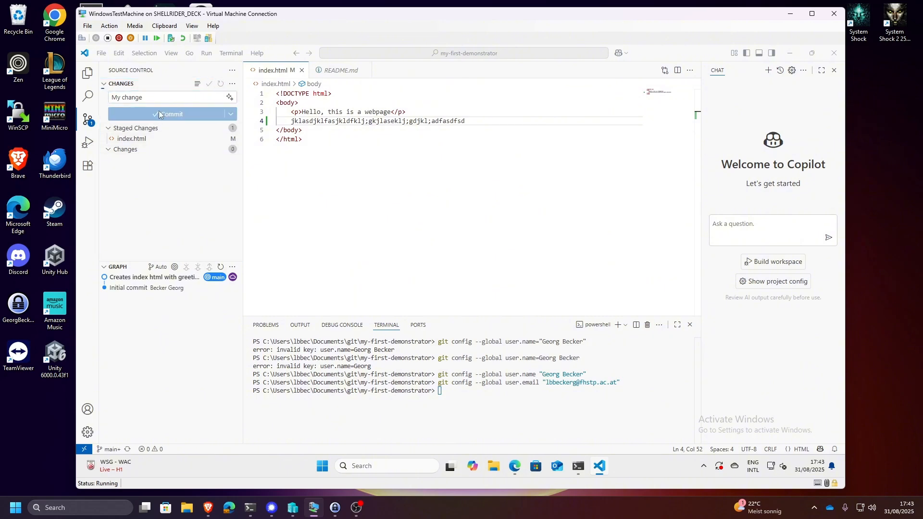
pyautogui.click(203, 120)
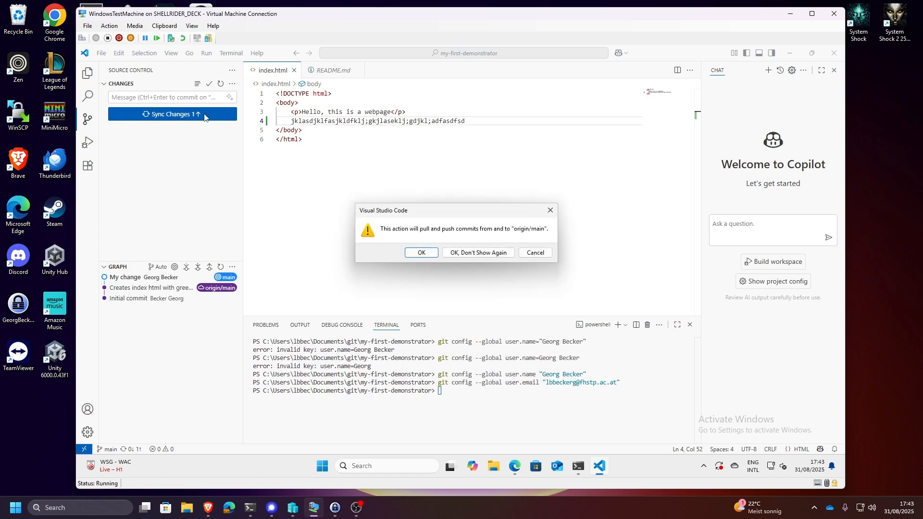
pyautogui.click(435, 252)
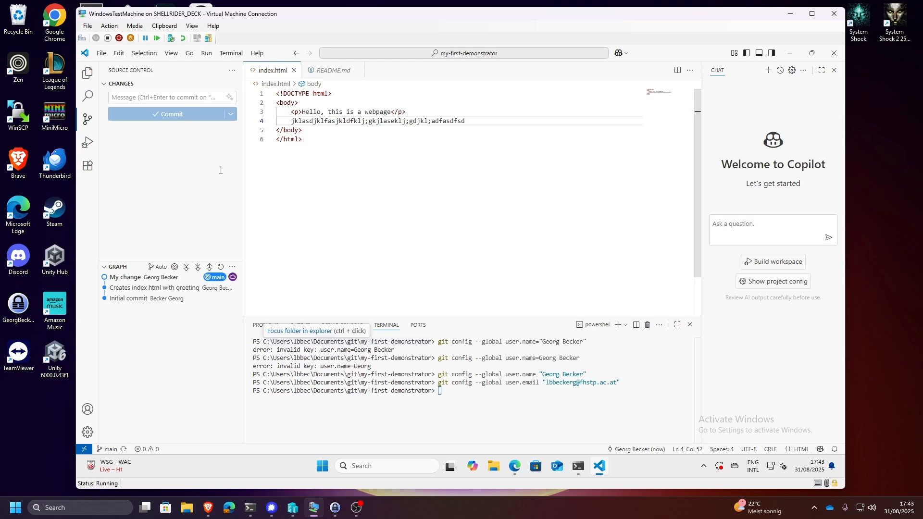
# - Switch to Edge, reload the GitLab project page, examine the diff of the "My change" commit and close that page
pyautogui.click(515, 467)
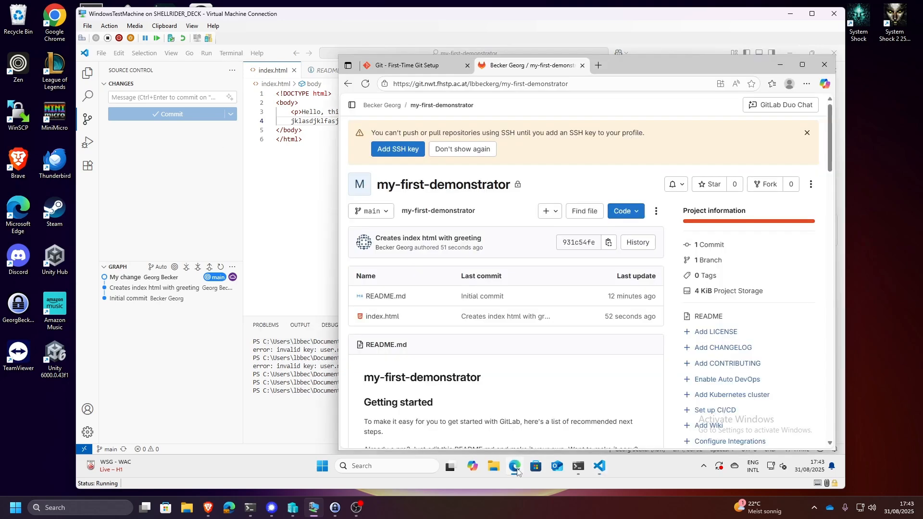
pyautogui.click(370, 86)
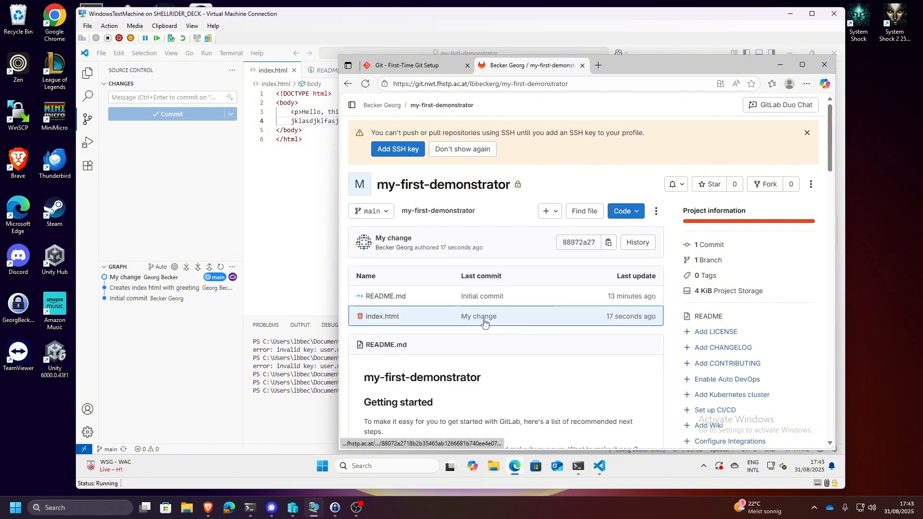
pyautogui.scroll(-3, 486, 320)
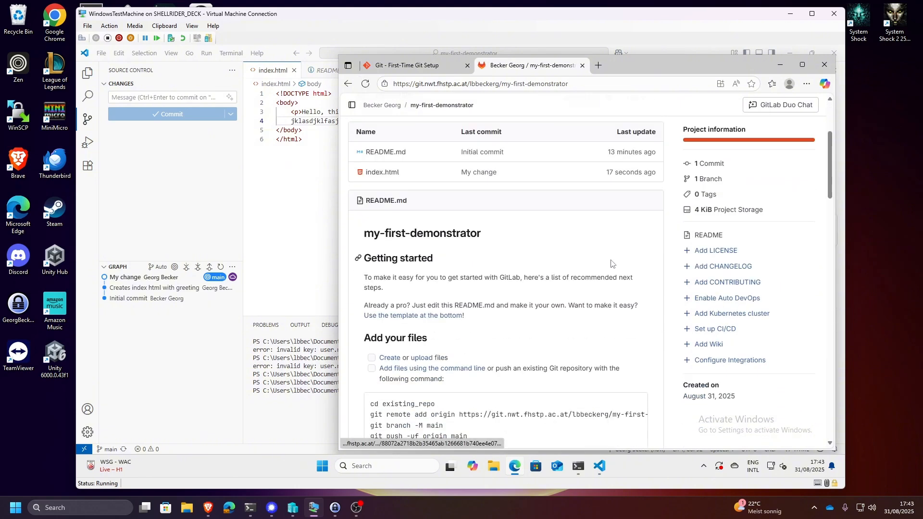
pyautogui.click(479, 172)
pyautogui.scroll(-3, 528, 205)
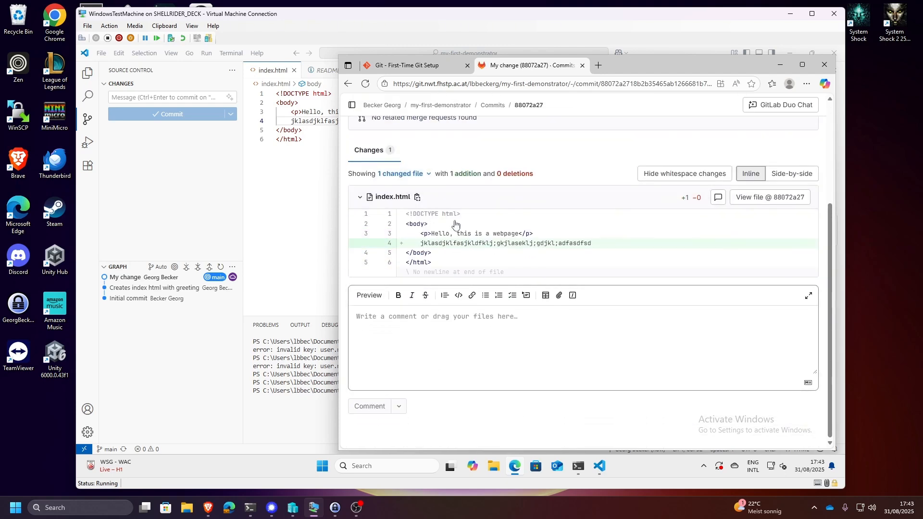
pyautogui.scroll(3, 445, 250)
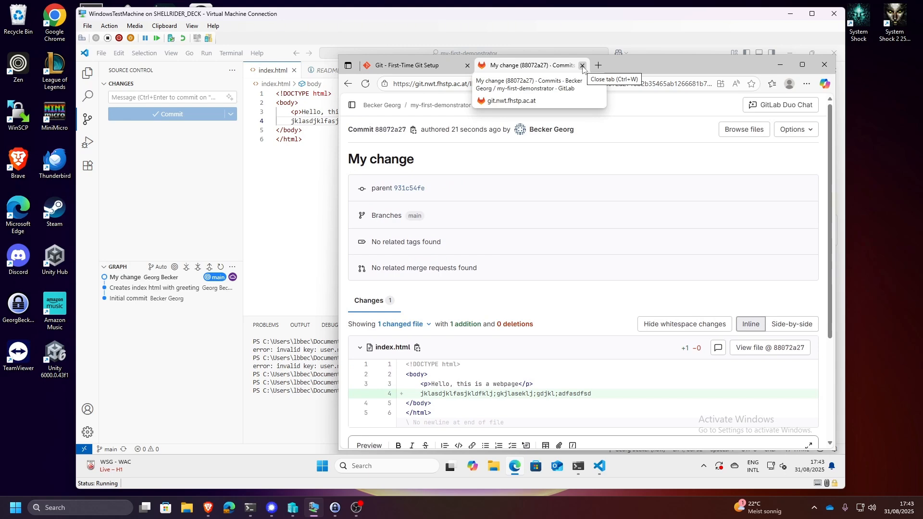
pyautogui.click(583, 65)
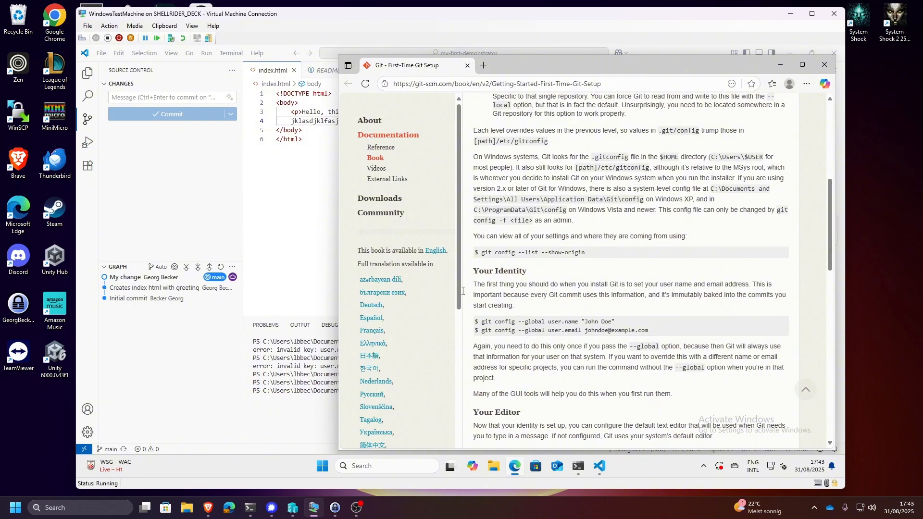
# - Back in Visual Studio Code, inspect the details and changed files of the "Creates index html with greeting" commit in the graph
pyautogui.click(319, 208)
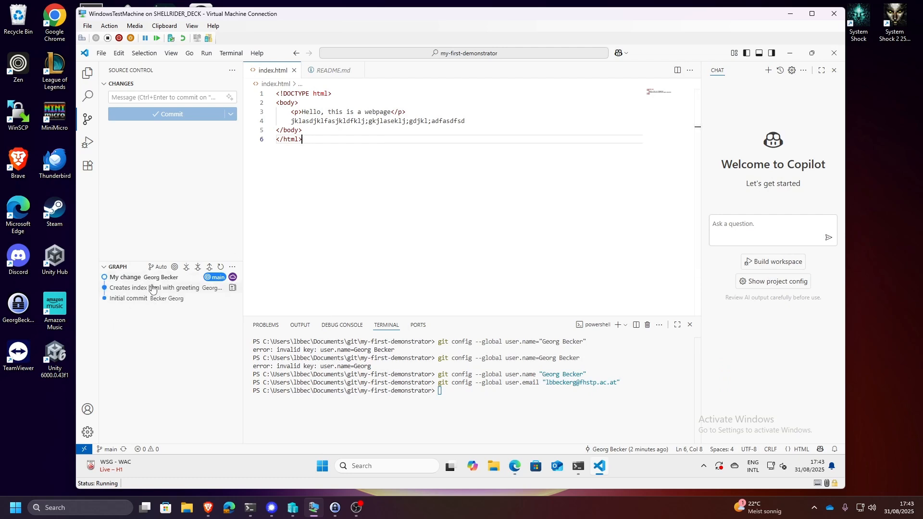
pyautogui.moveTo(119, 282)
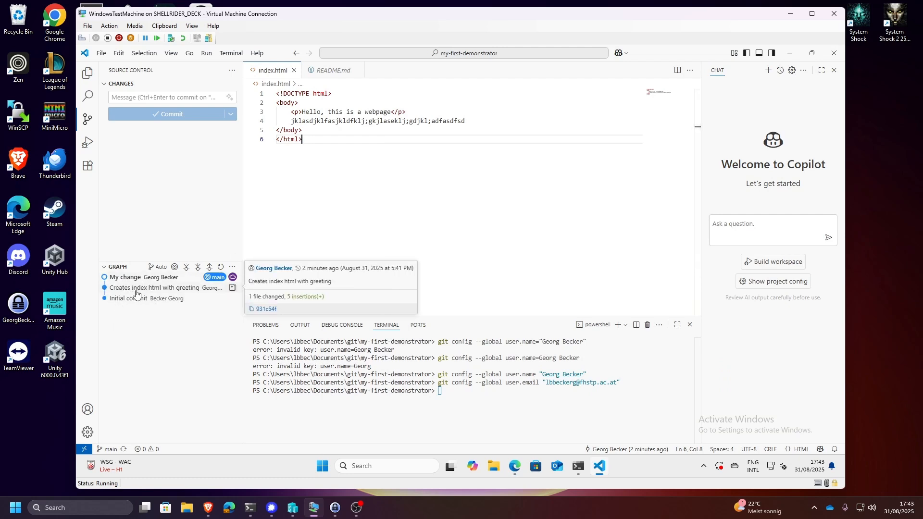
pyautogui.moveTo(110, 299)
pyautogui.click(134, 289)
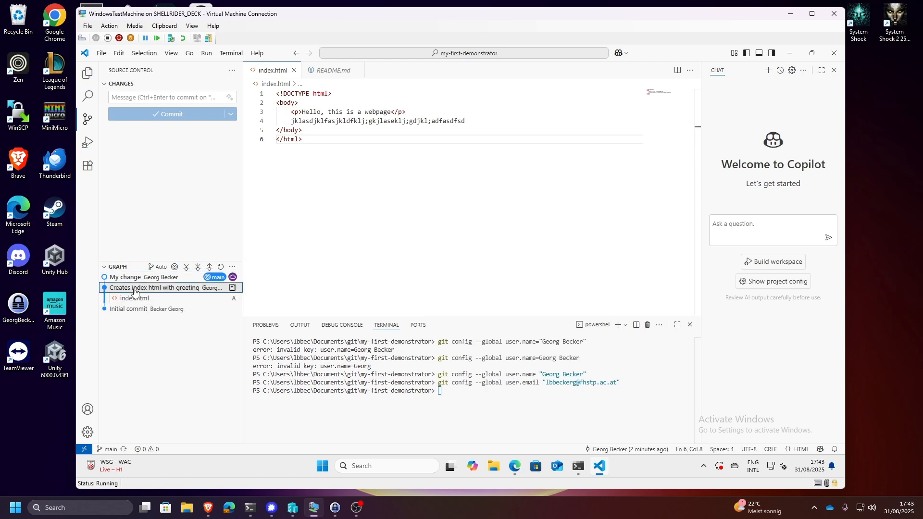
pyautogui.click(134, 289)
pyautogui.click(134, 288)
pyautogui.click(134, 289)
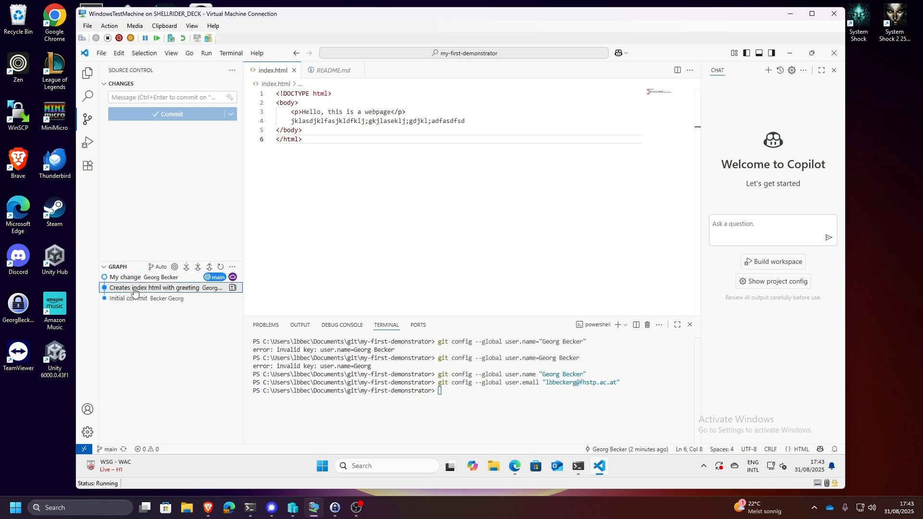
# - Check out the "Creates index html with greeting" commit in detached mode from the commit graph
pyautogui.rightClick(135, 291)
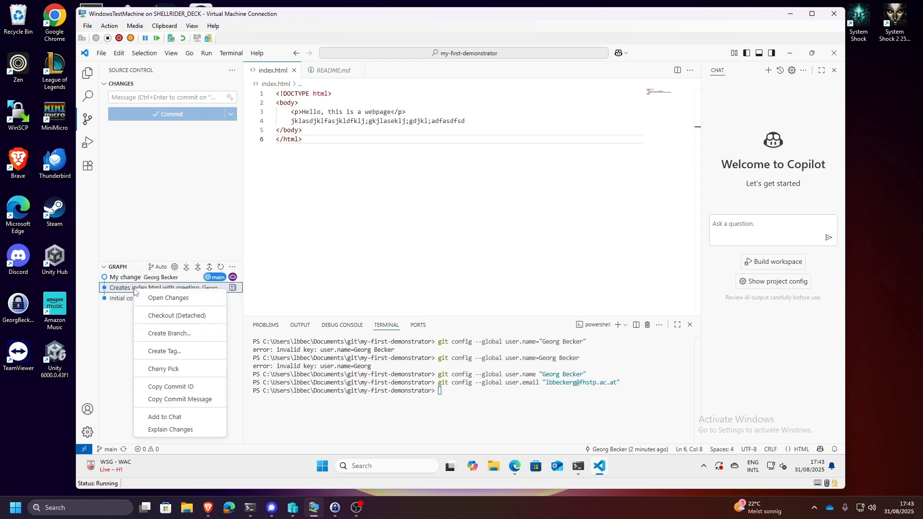
pyautogui.click(119, 293)
pyautogui.moveTo(165, 288)
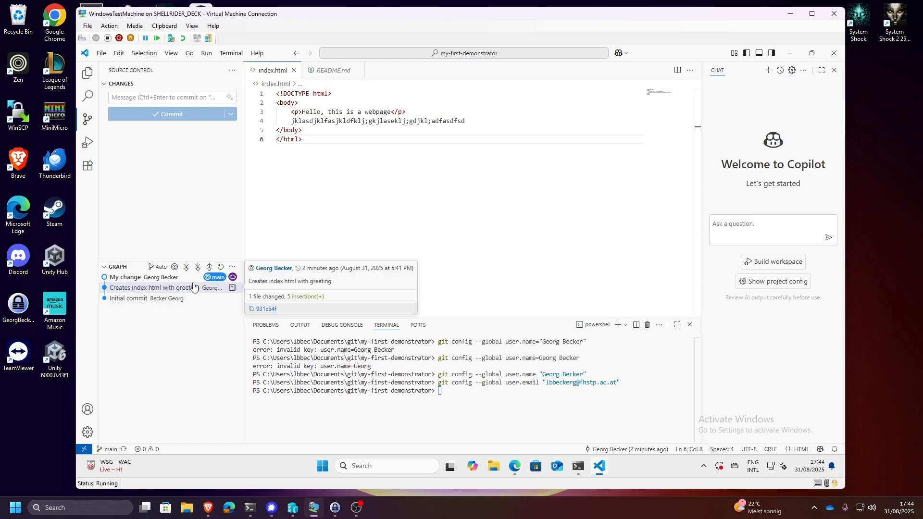
pyautogui.rightClick(190, 291)
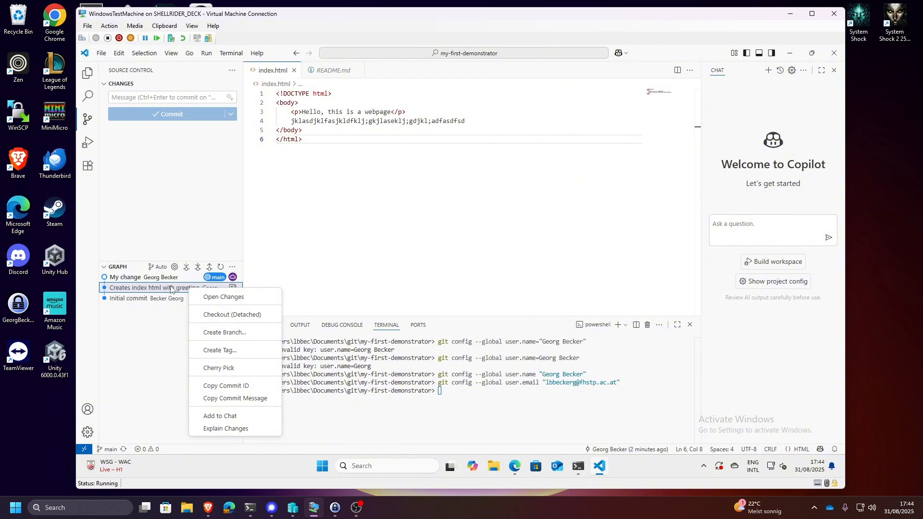
pyautogui.click(243, 315)
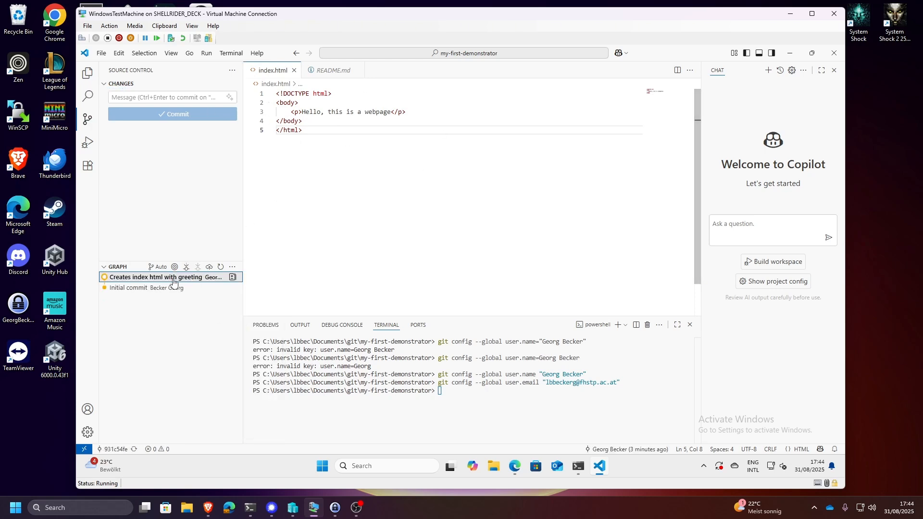
pyautogui.moveTo(168, 283)
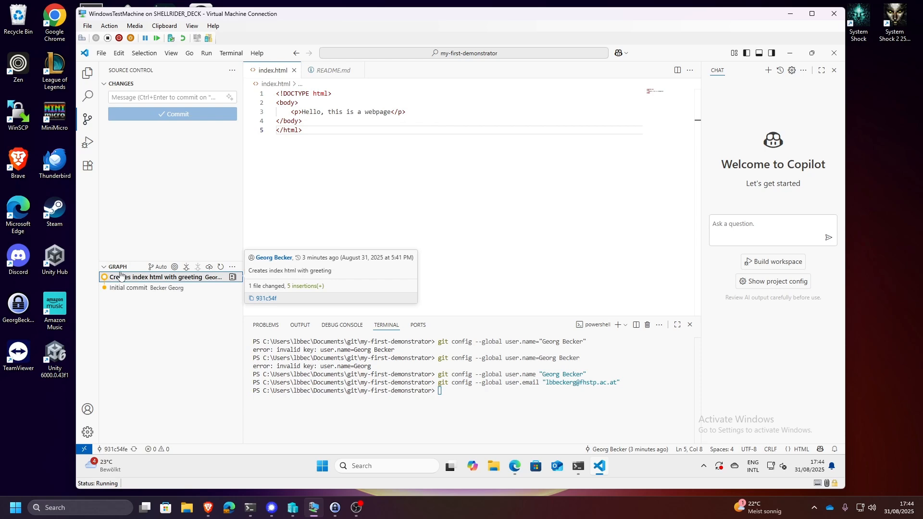
pyautogui.click(157, 267)
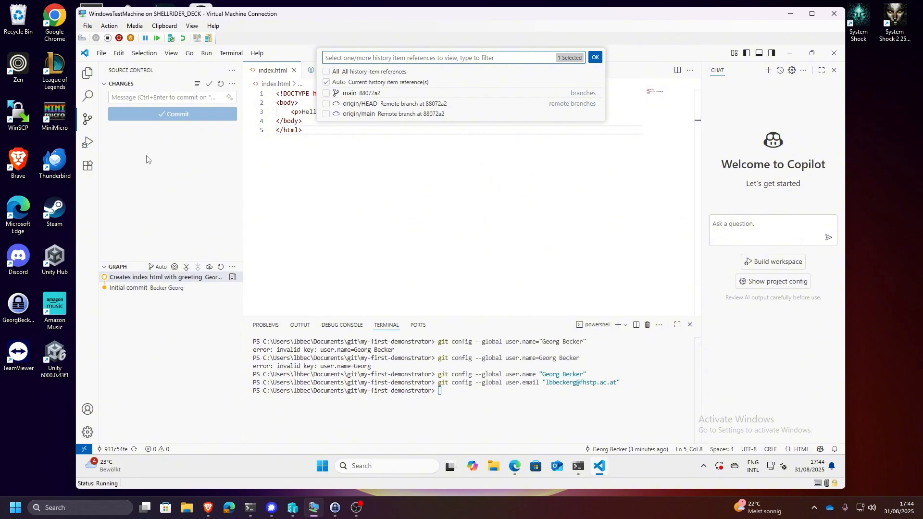
pyautogui.click(85, 121)
pyautogui.click(85, 122)
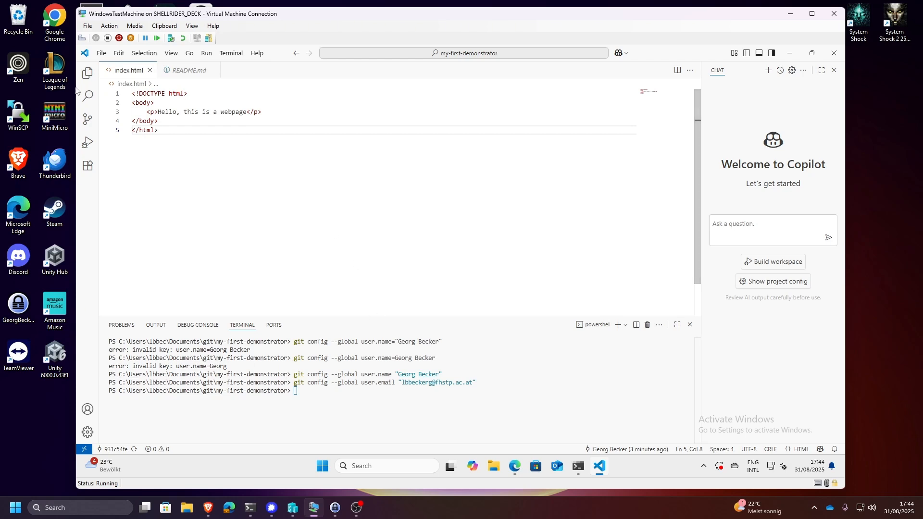
pyautogui.click(88, 73)
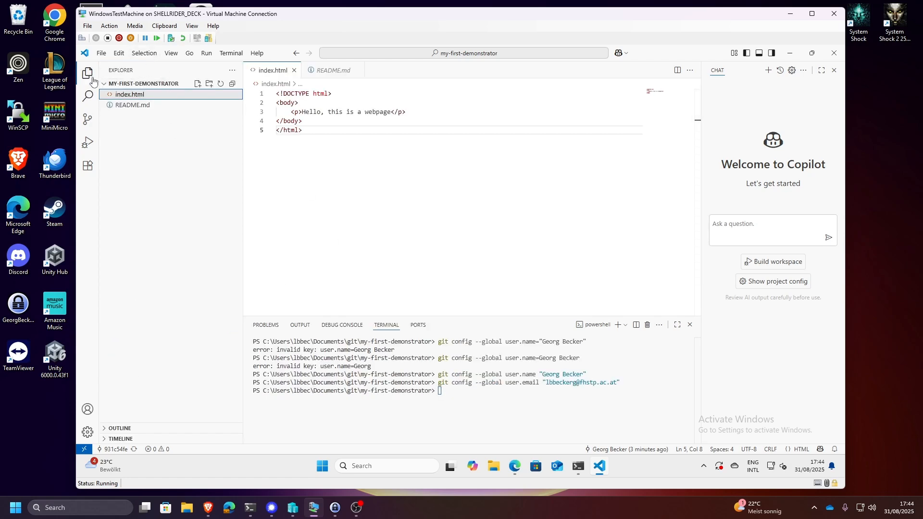
pyautogui.click(87, 119)
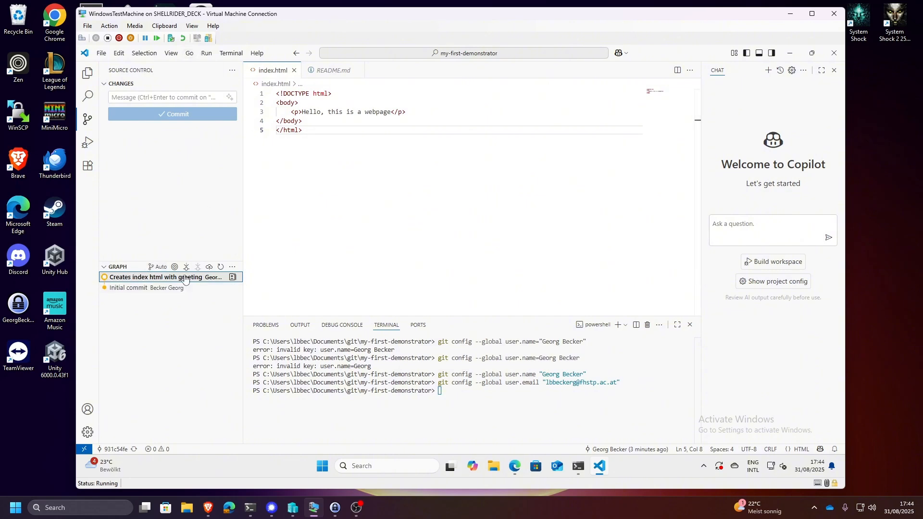
# - Fetch from the remotes for the commit graph and close the Copilot chat
pyautogui.click(187, 267)
pyautogui.click(834, 70)
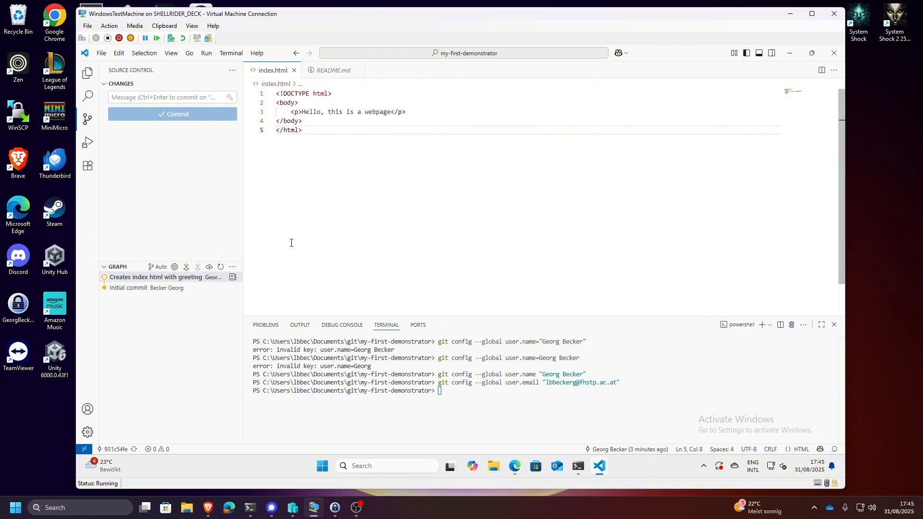
# - Open the additional view options of the commit graph
pyautogui.click(231, 269)
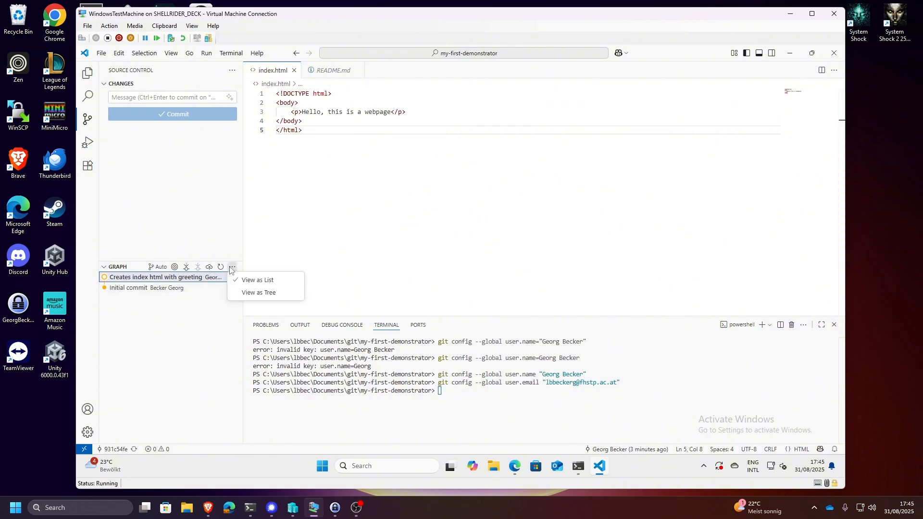